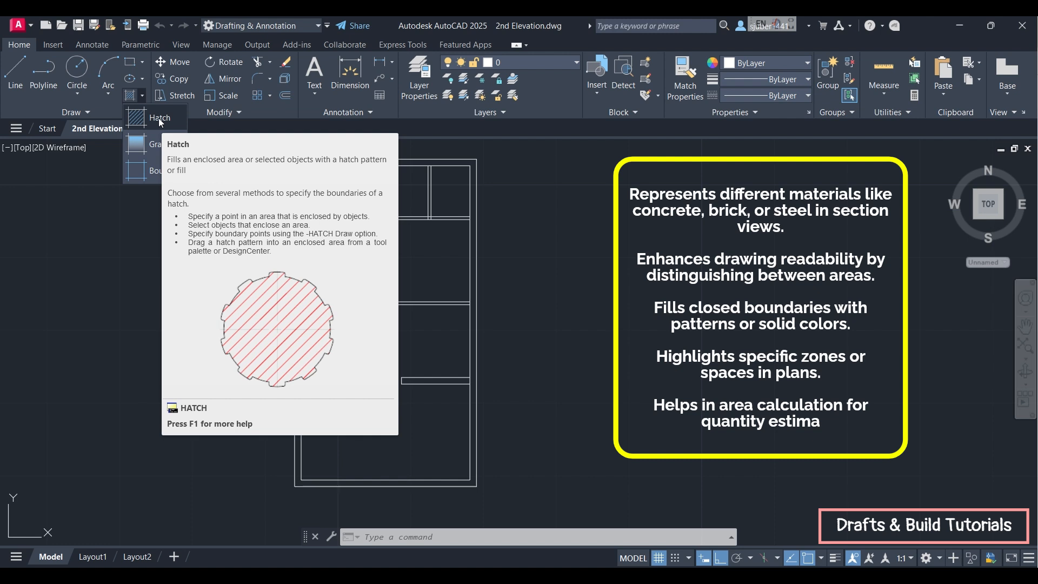
pyautogui.click(158, 117)
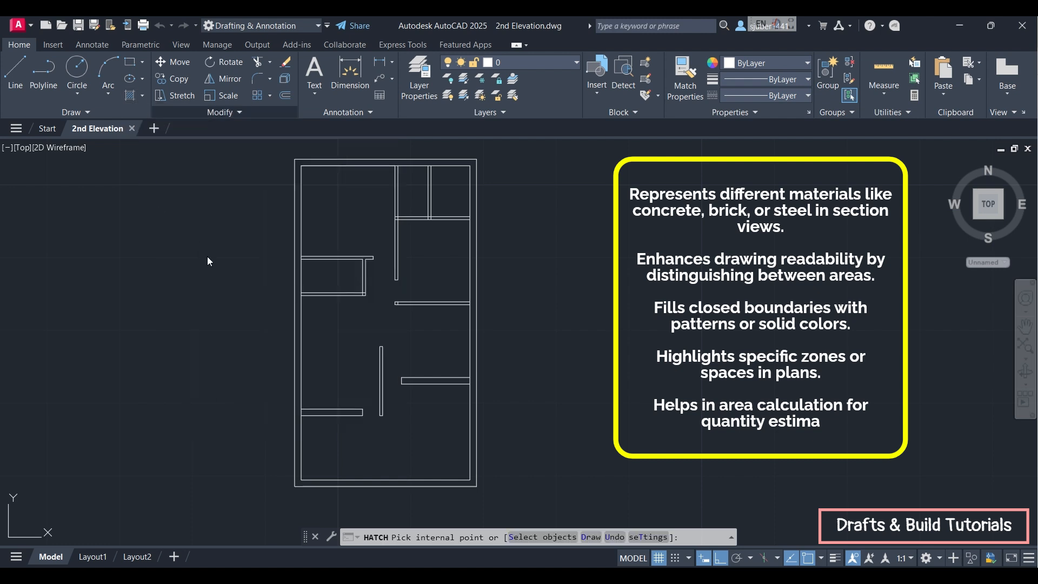
pyautogui.press('Escape')
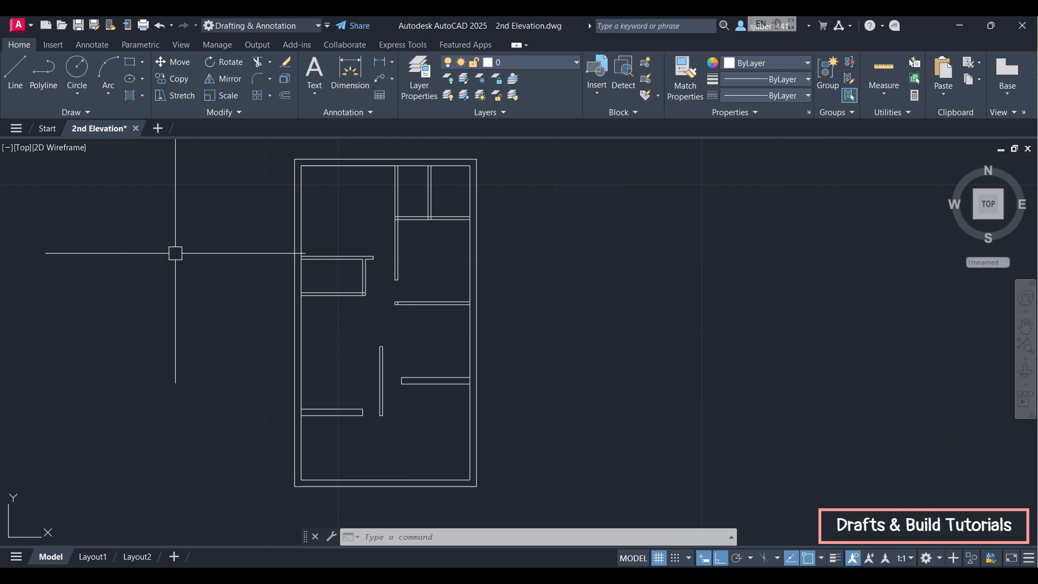
pyautogui.press('Return')
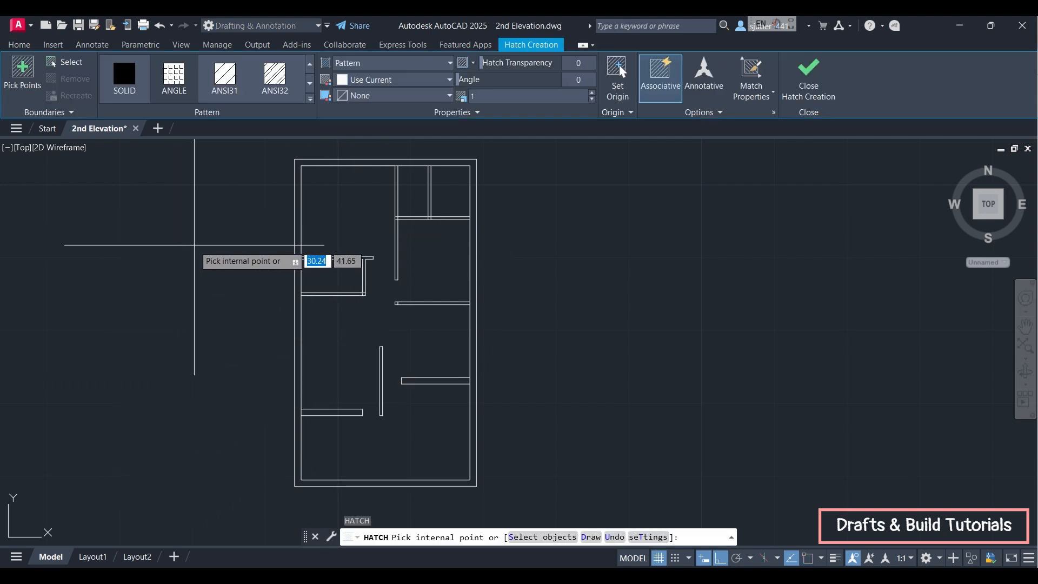
pyautogui.press('Escape')
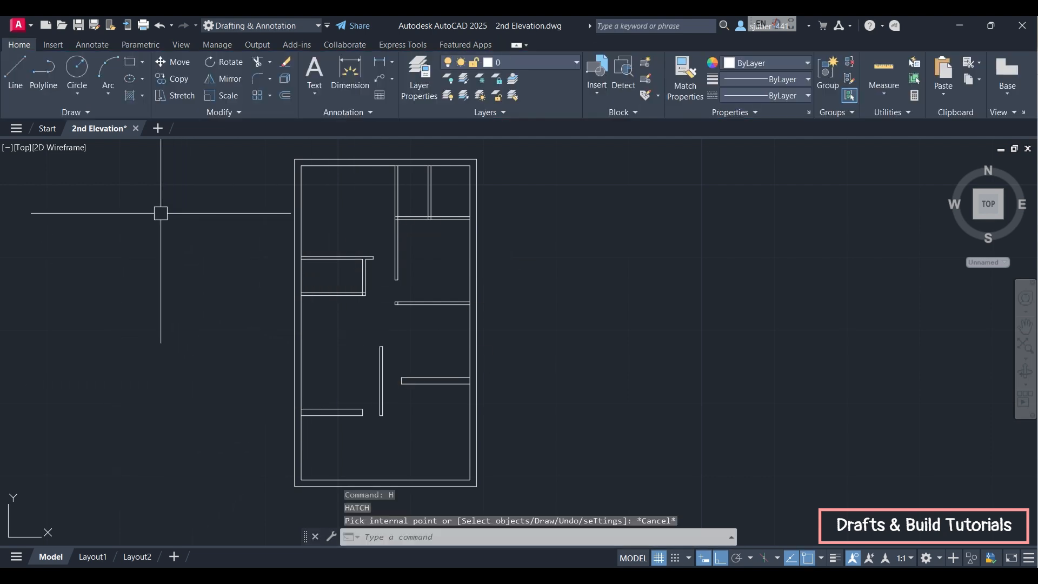
# Hatch the outer wall band and adjoining interior wall strips of the floor plan with the ANSI32 pattern.
pyautogui.click(129, 97)
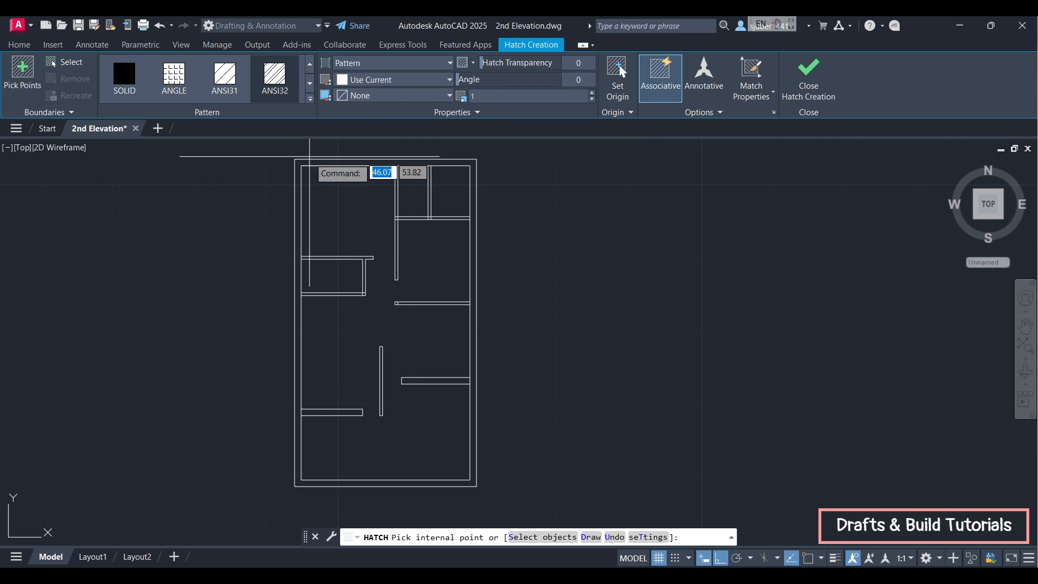
pyautogui.click(324, 163)
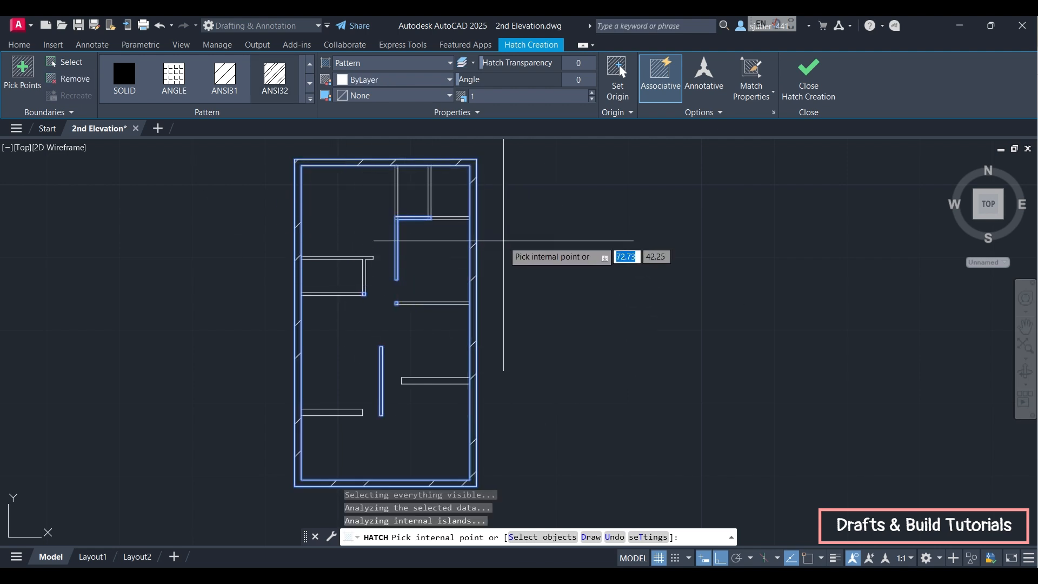
pyautogui.moveTo(503, 348); pyautogui.dragTo(436, 313, button='middle')
pyautogui.scroll(-2, 438, 312)
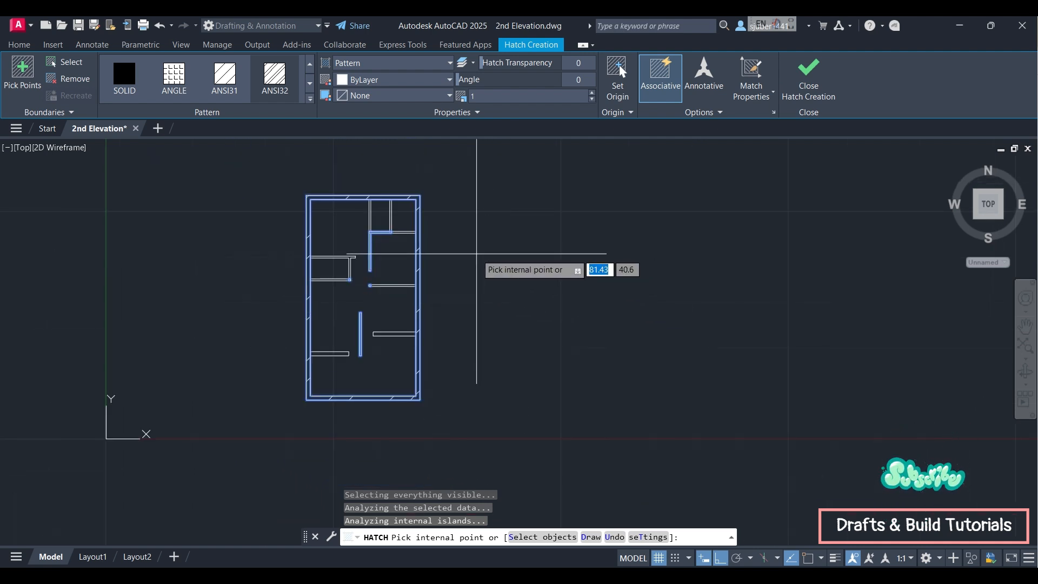
pyautogui.scroll(5, 372, 234)
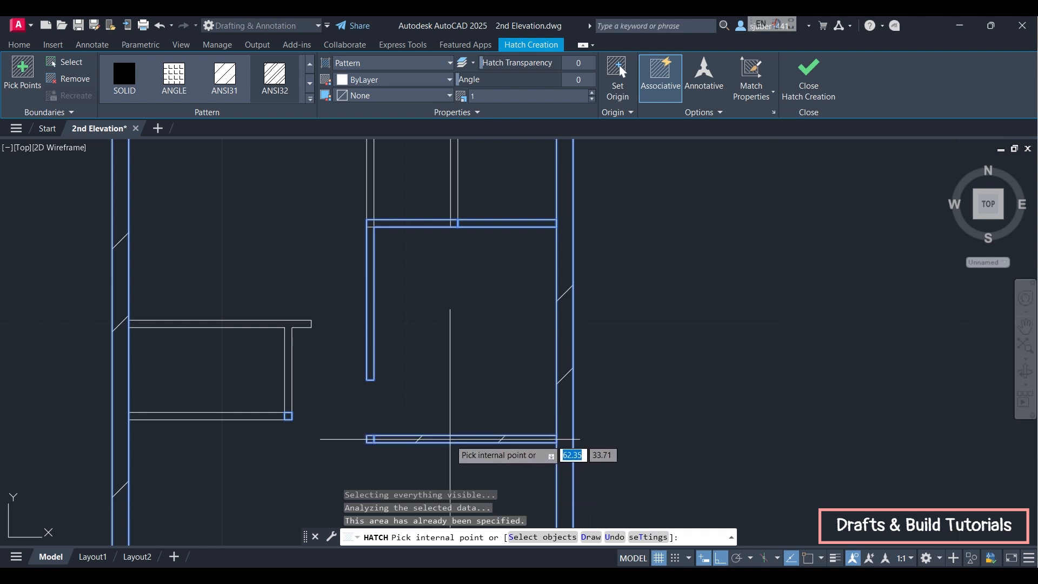
# Try to hatch the empty area outside the floor plan, then end the Hatch command.
pyautogui.click(790, 359)
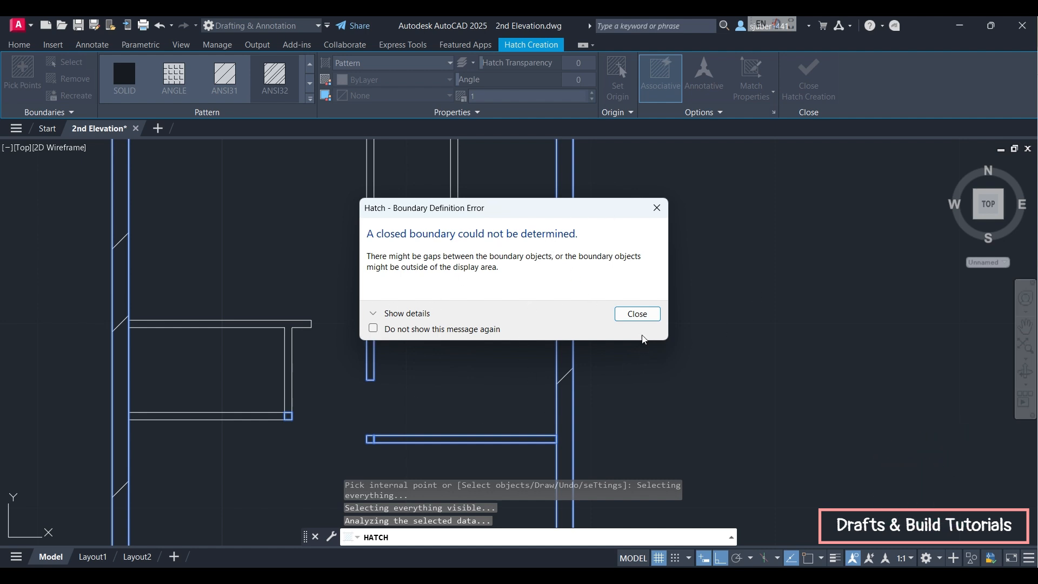
pyautogui.click(657, 208)
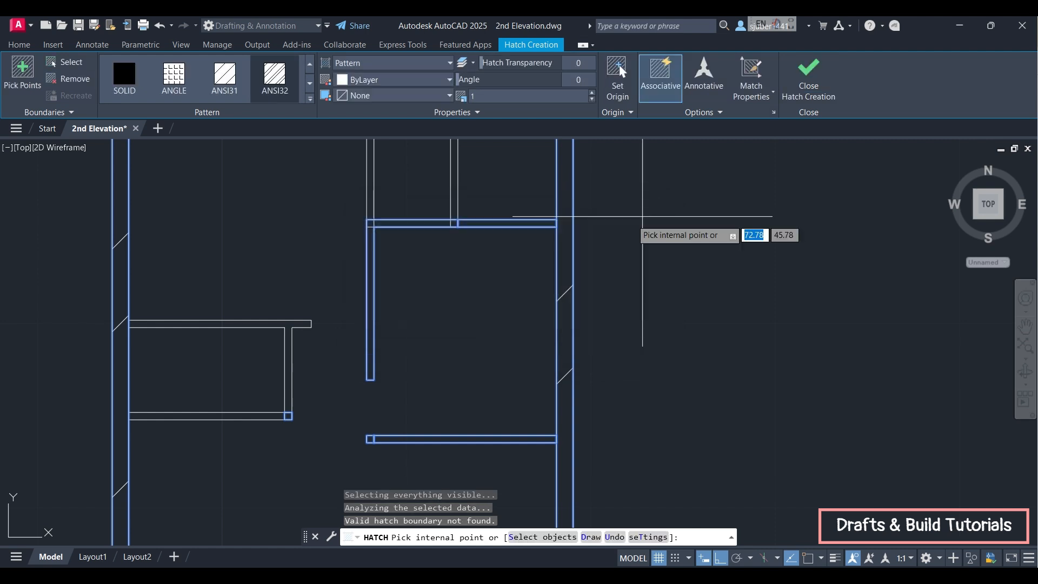
pyautogui.scroll(-4, 351, 304)
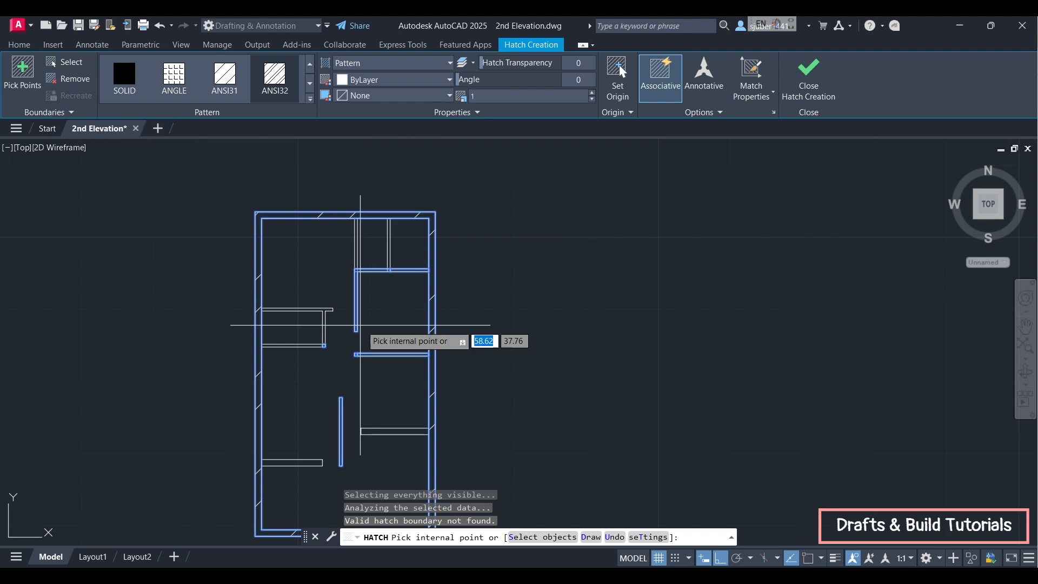
pyautogui.press('Escape')
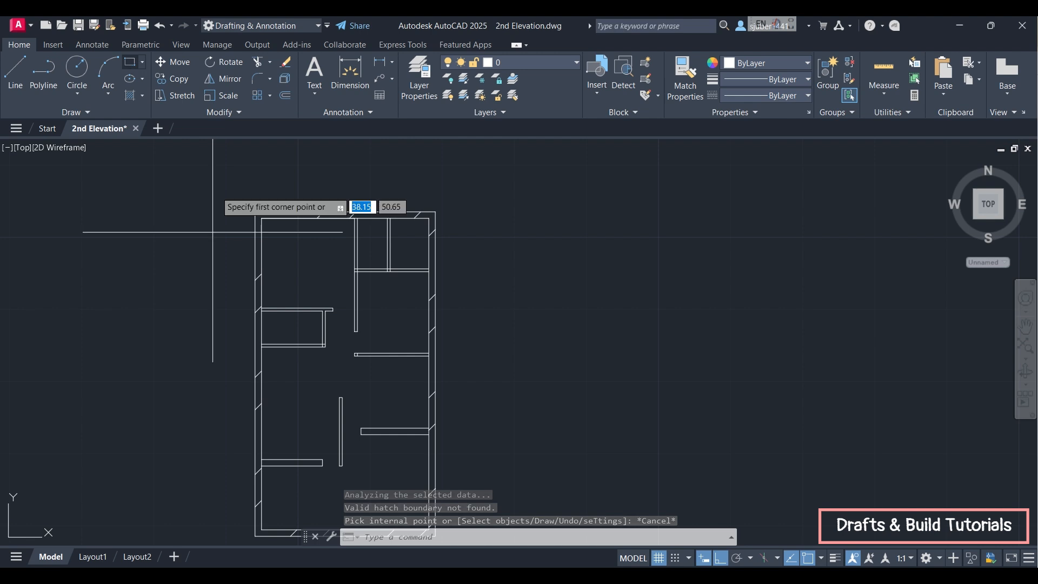
# Draw a closed rectangle in the empty space to the right of the floor plan.
pyautogui.click(130, 62)
pyautogui.moveTo(477, 287); pyautogui.dragTo(255, 249, button='middle')
pyautogui.click(306, 211)
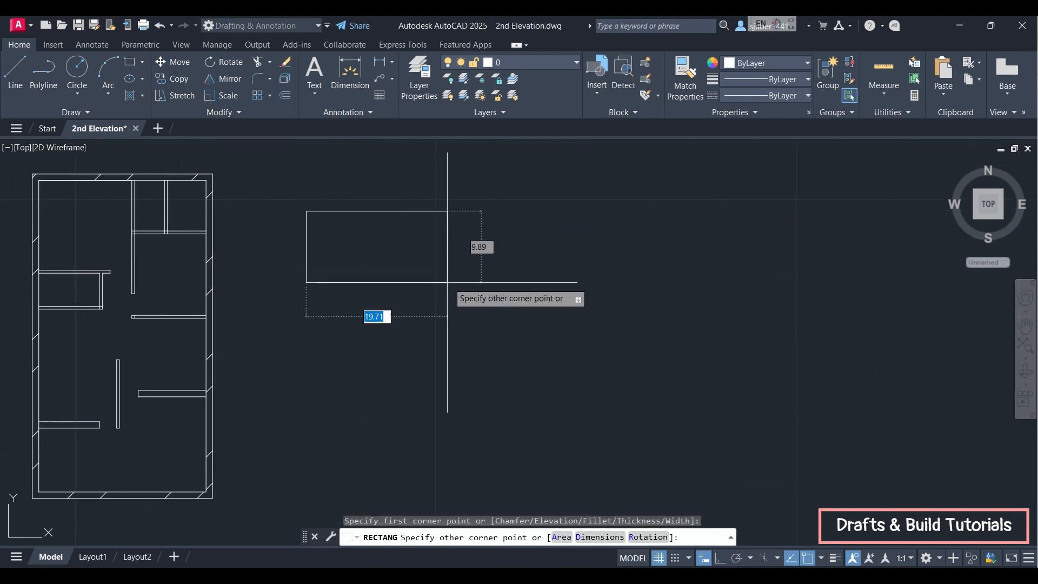
pyautogui.click(480, 317)
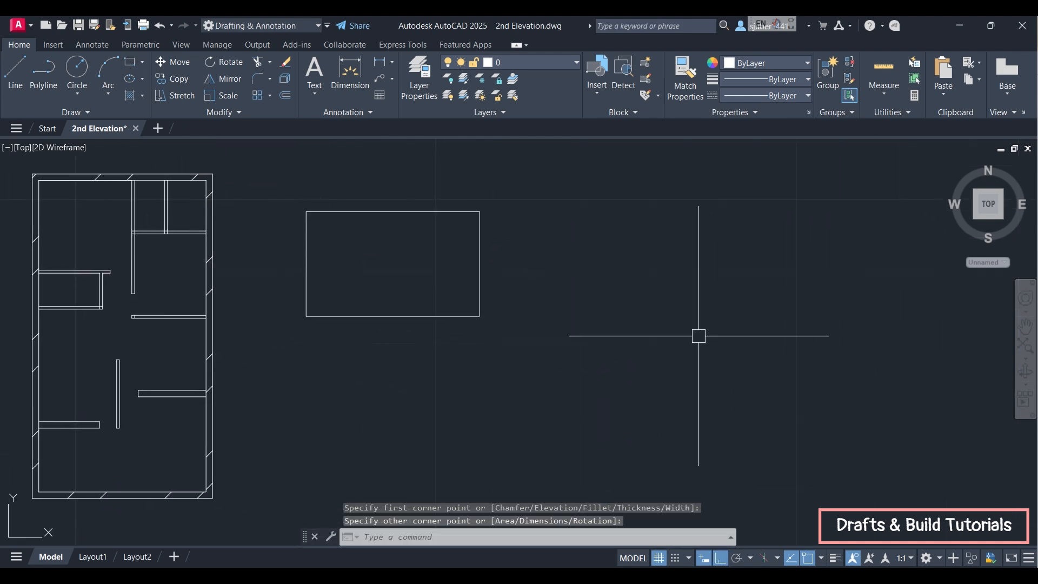
# Draw an open polyline box about 27 by 14.5 beside the rectangle, leaving a small gap at its upper-left corner.
pyautogui.click(44, 72)
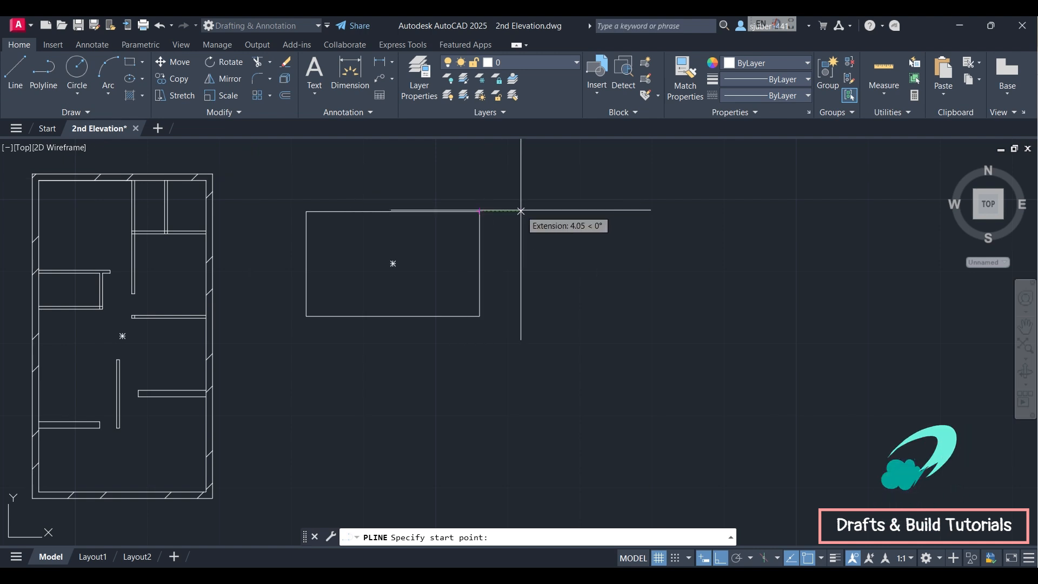
pyautogui.click(490, 210)
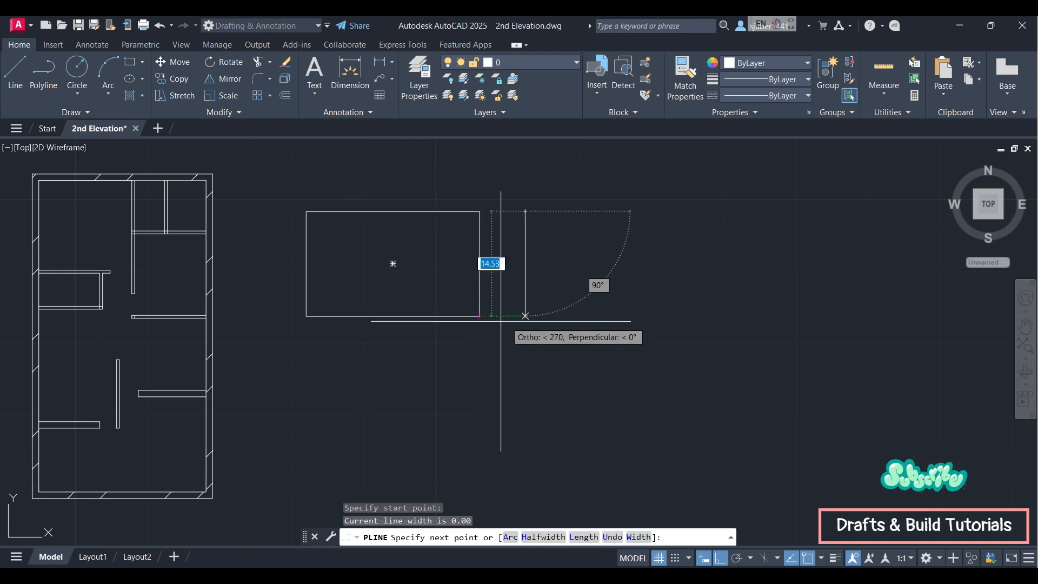
pyautogui.click(525, 316)
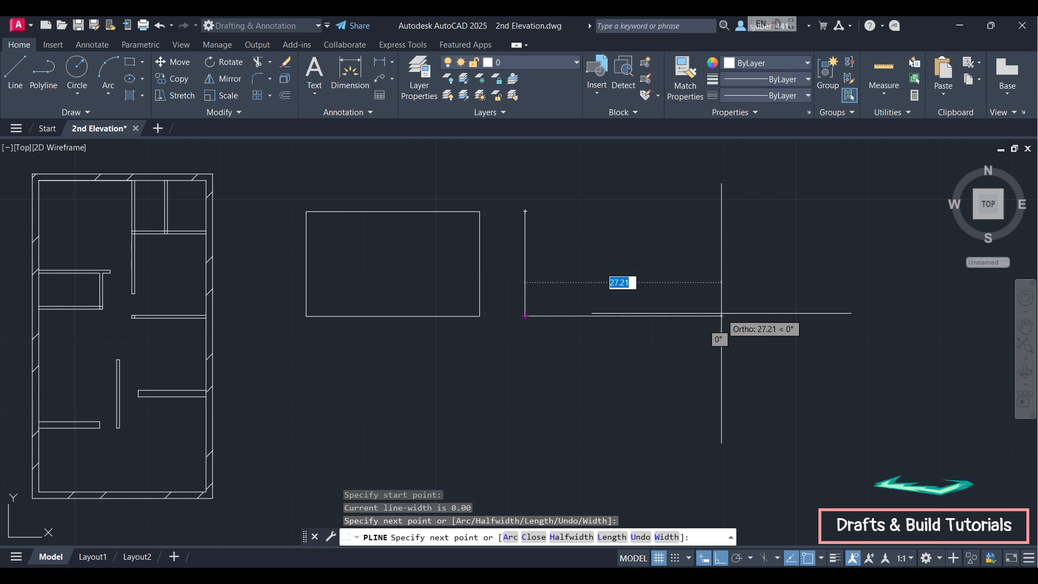
pyautogui.click(723, 317)
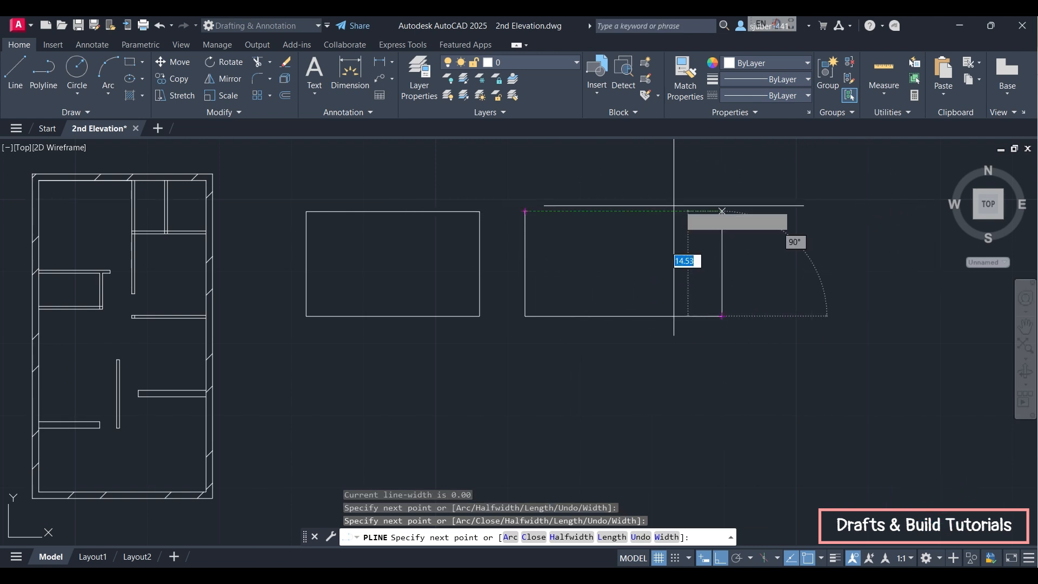
pyautogui.click(723, 211)
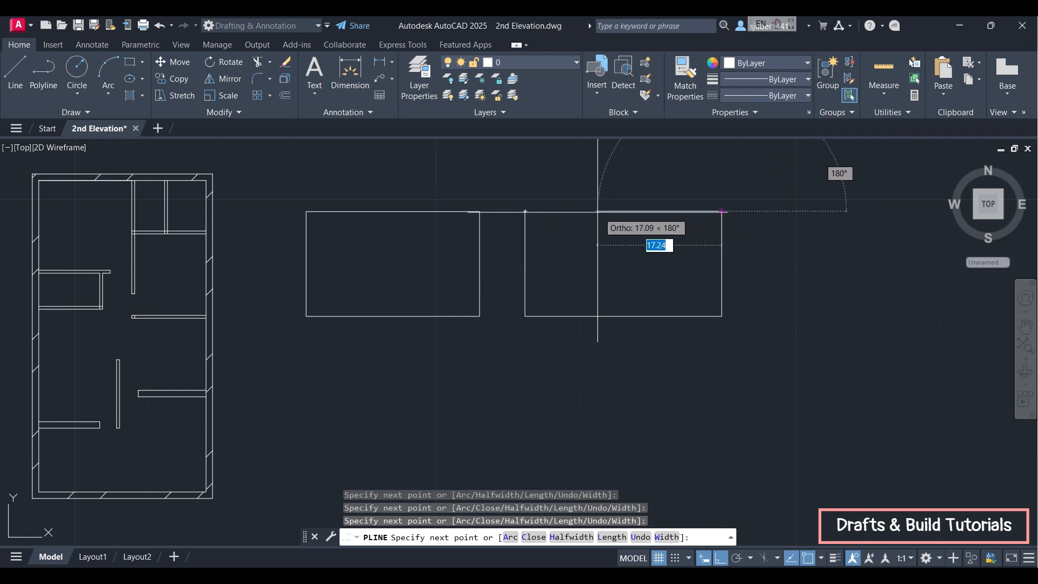
pyautogui.click(536, 211)
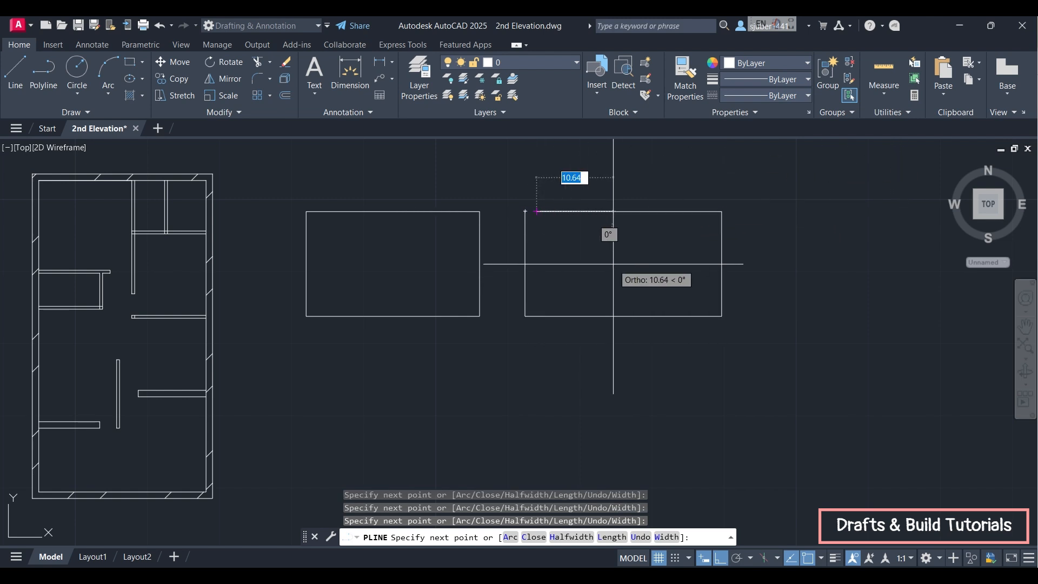
pyautogui.press('Escape')
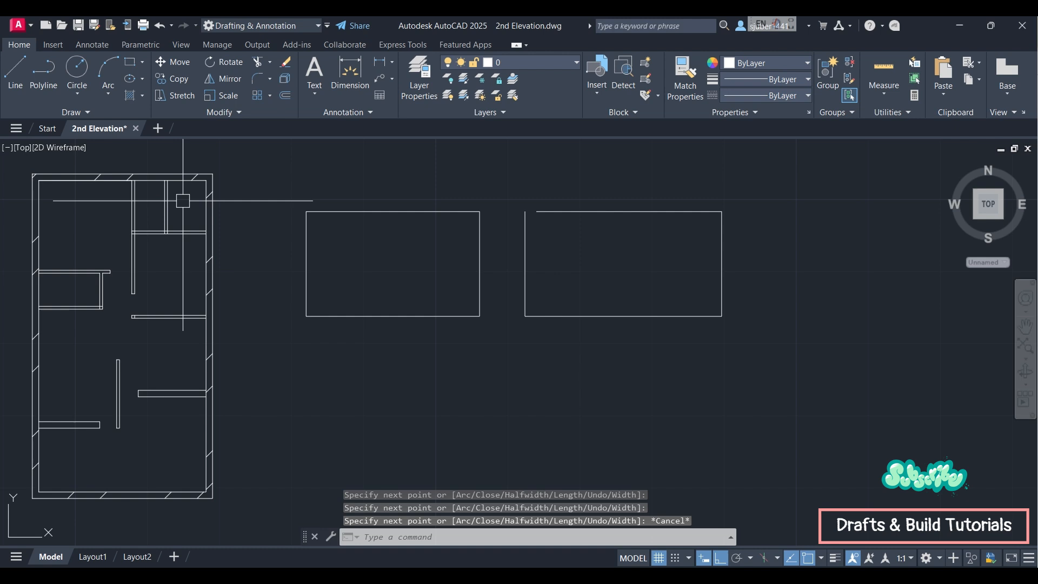
# Hatch the interior of the closed rectangle with the ANSI32 pattern.
pyautogui.write('h')
pyautogui.press('Return')
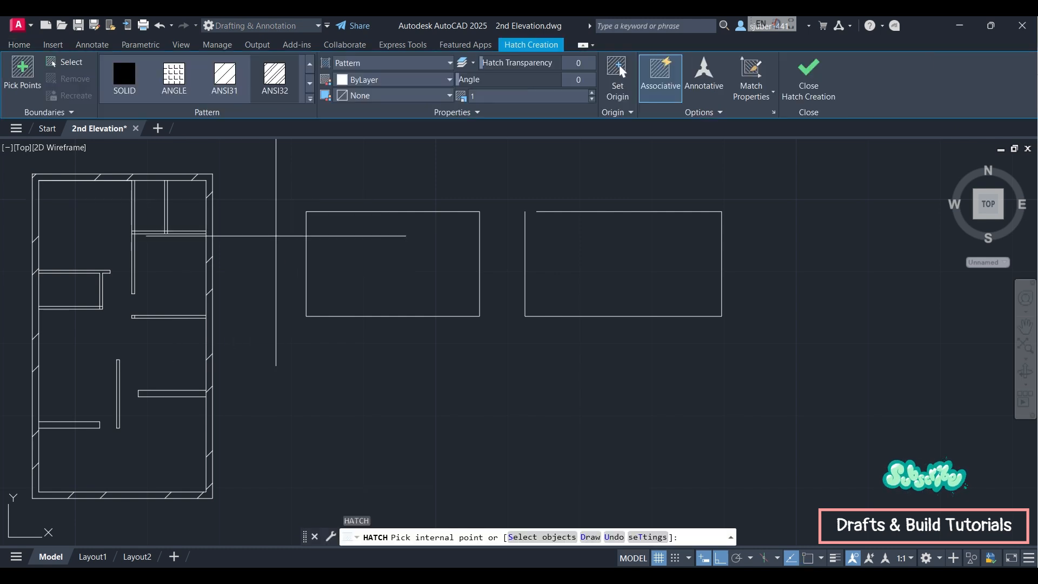
pyautogui.click(374, 261)
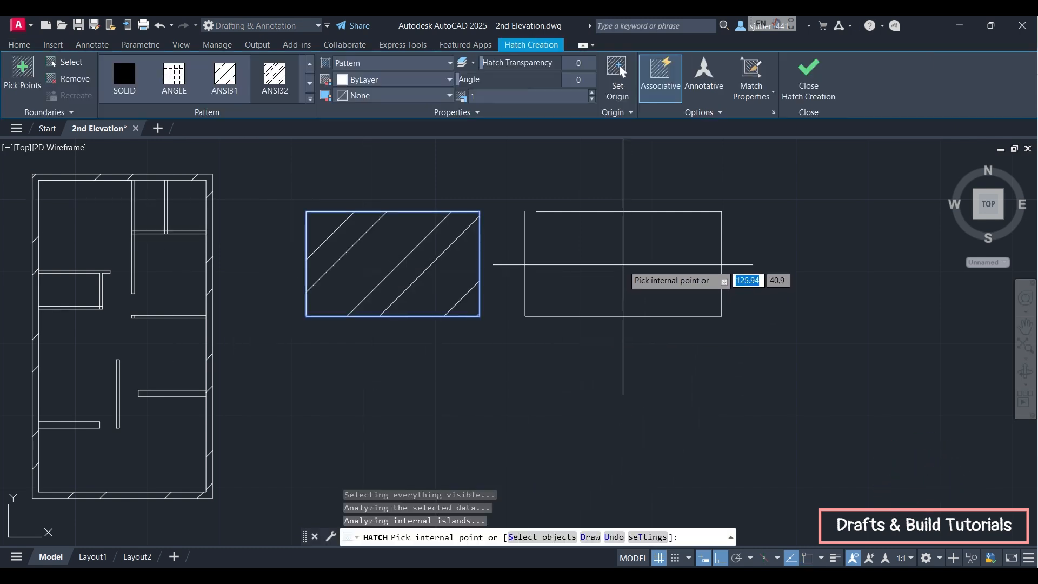
# Try to hatch the interior of the open polyline box, then end the Hatch command.
pyautogui.click(623, 261)
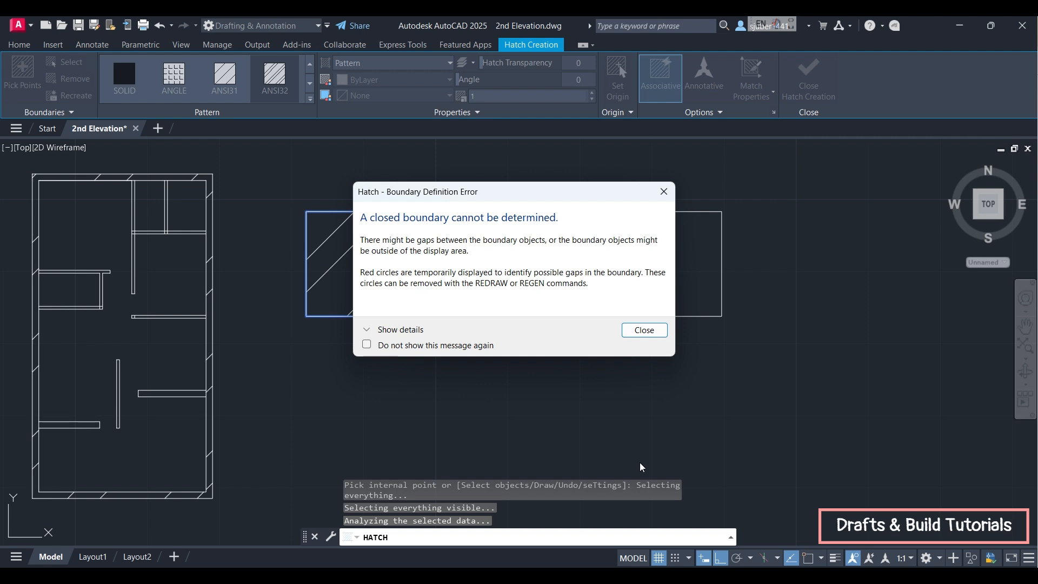
pyautogui.click(657, 333)
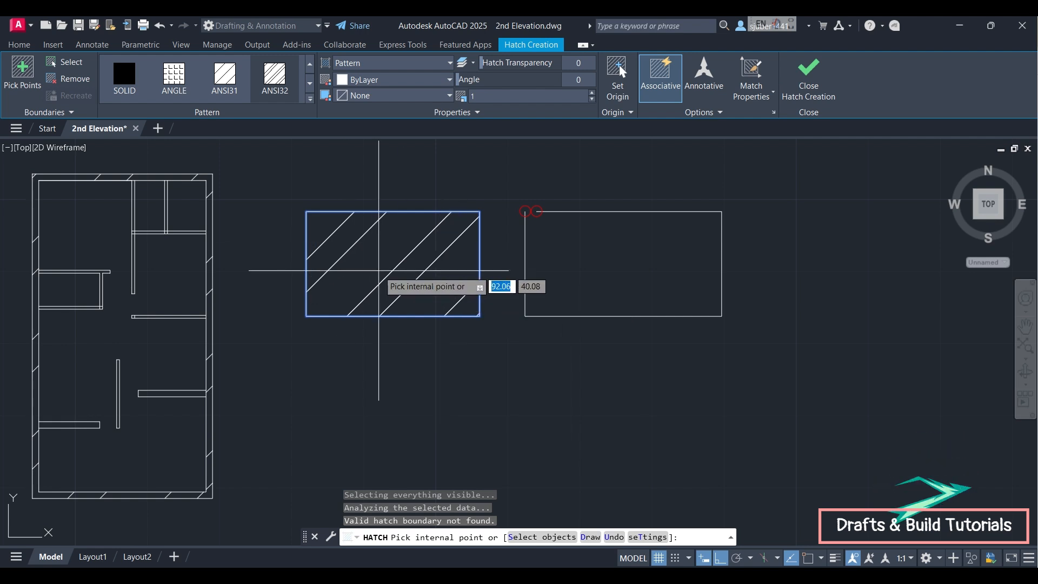
pyautogui.hotkey('ctrl', 'z')
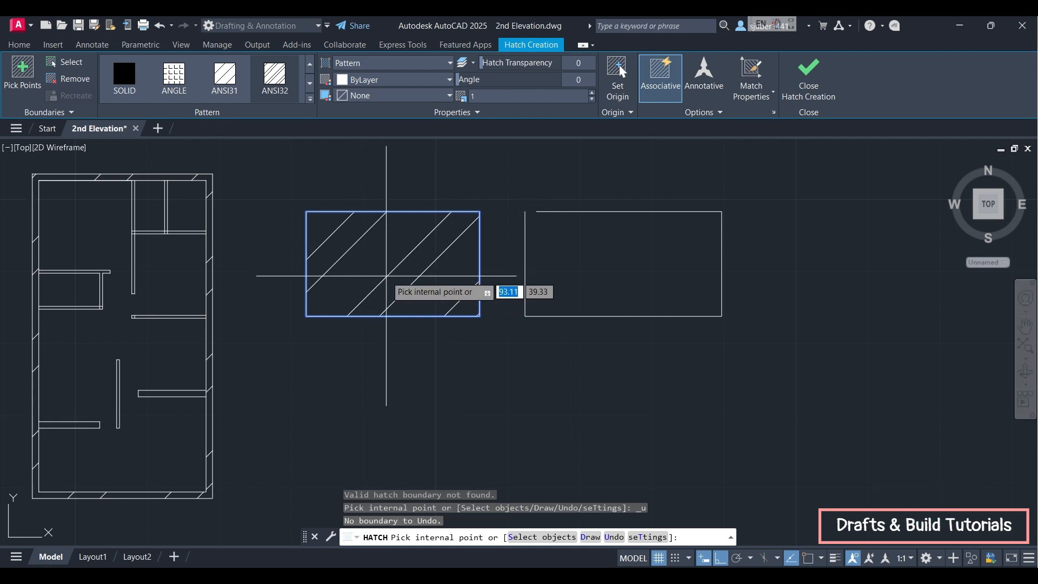
pyautogui.press('Escape')
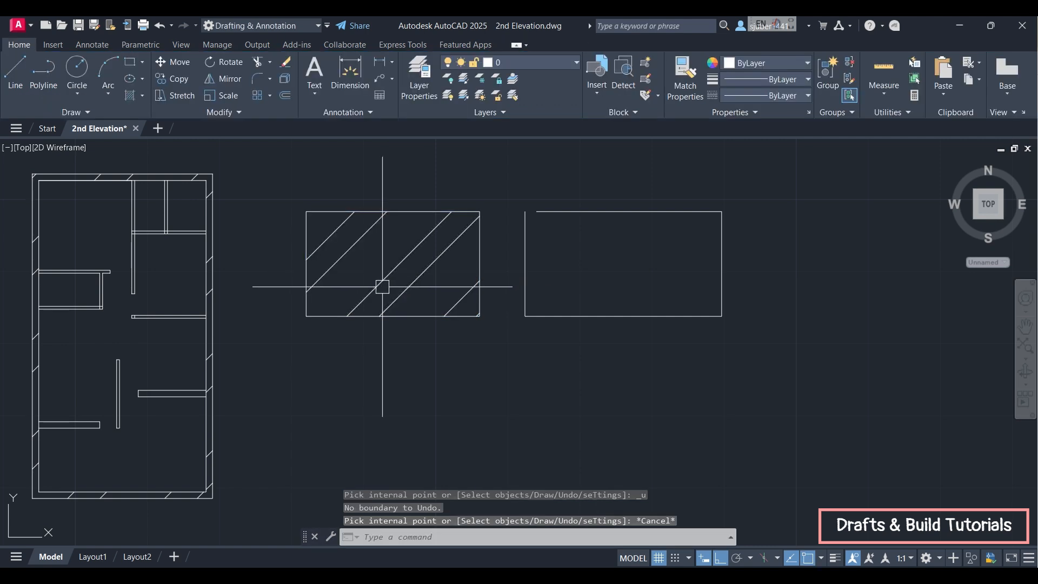
# Erase the hatch inside the closed rectangle and undo the deletion.
pyautogui.click(382, 286)
pyautogui.press('Delete')
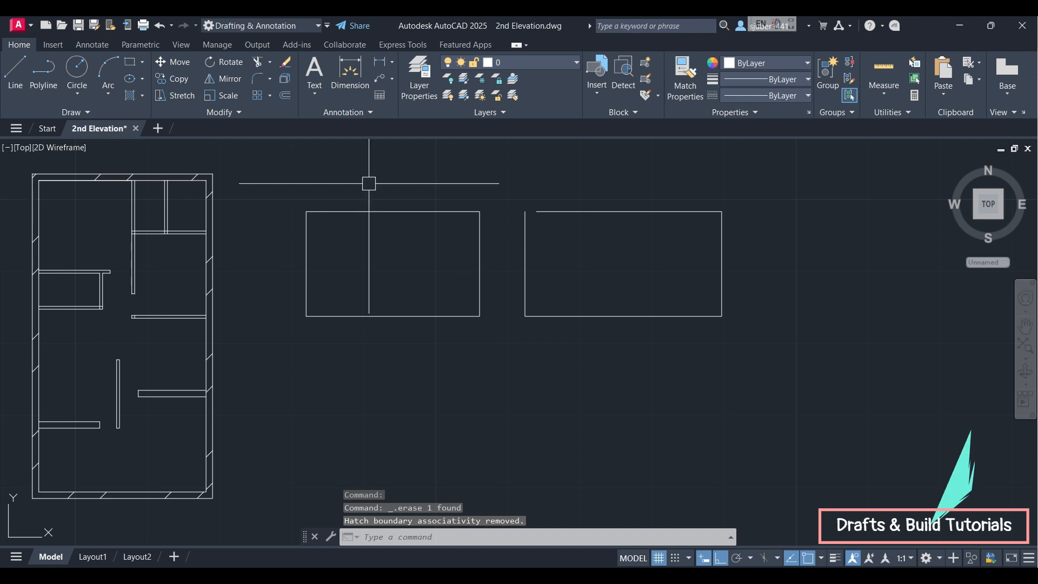
pyautogui.hotkey('ctrl', 'z')
pyautogui.hotkey('ctrl', 'z')
pyautogui.hotkey('ctrl', 'z')
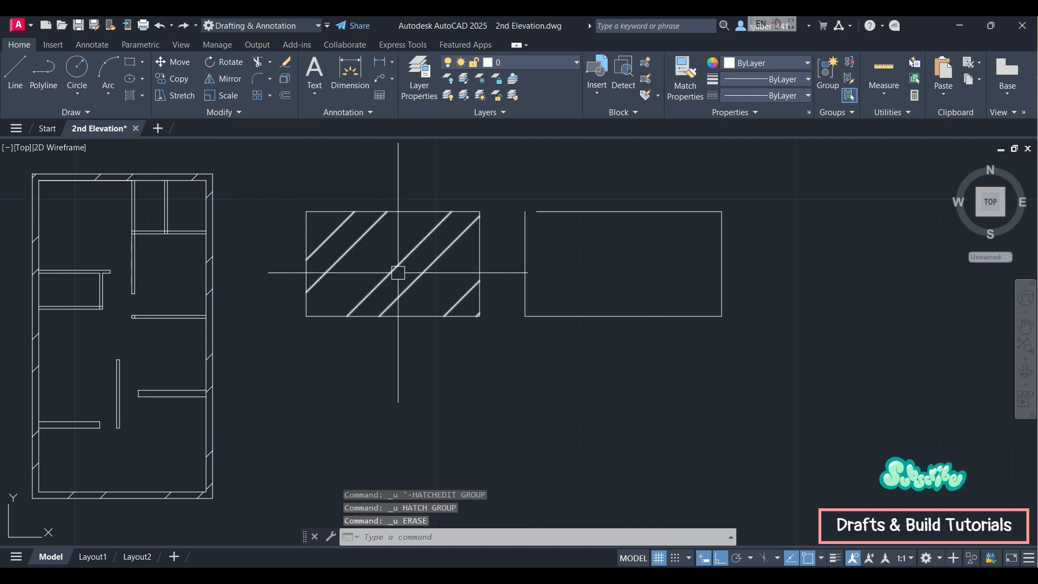
# Change the pattern of the closed rectangle's hatch to ANSI33.
pyautogui.click(398, 272)
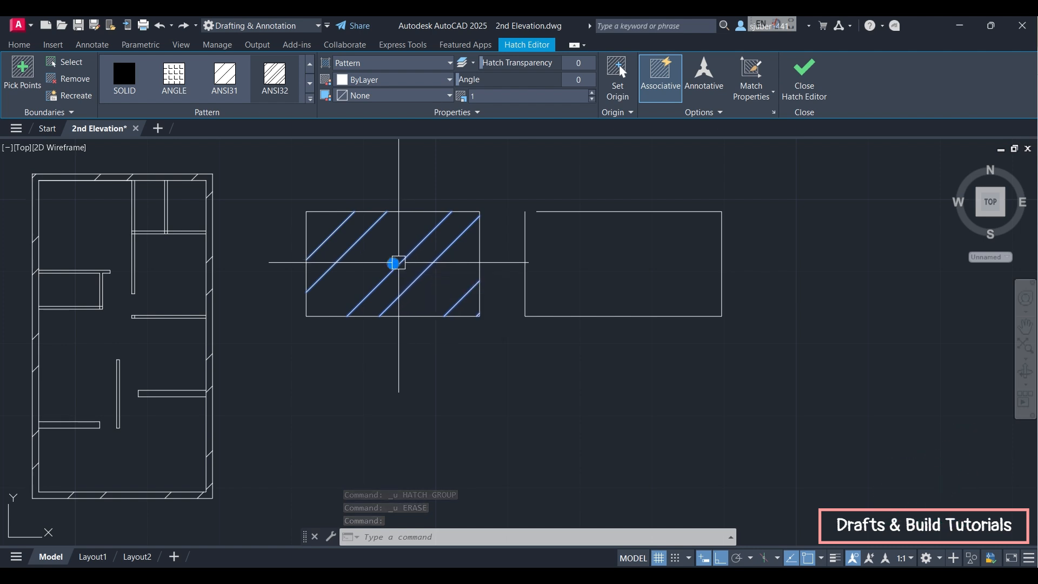
pyautogui.click(395, 263)
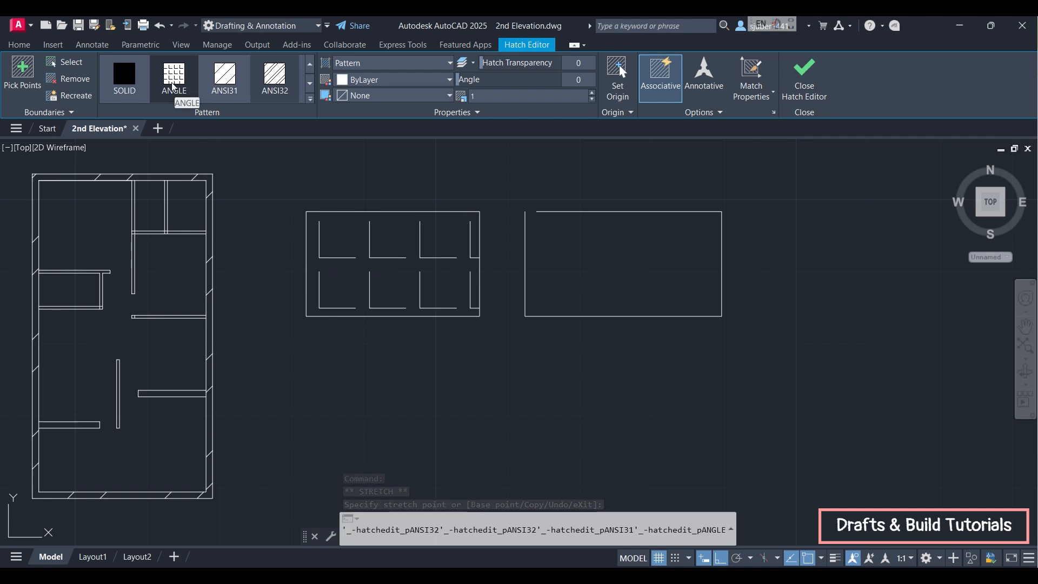
pyautogui.click(276, 87)
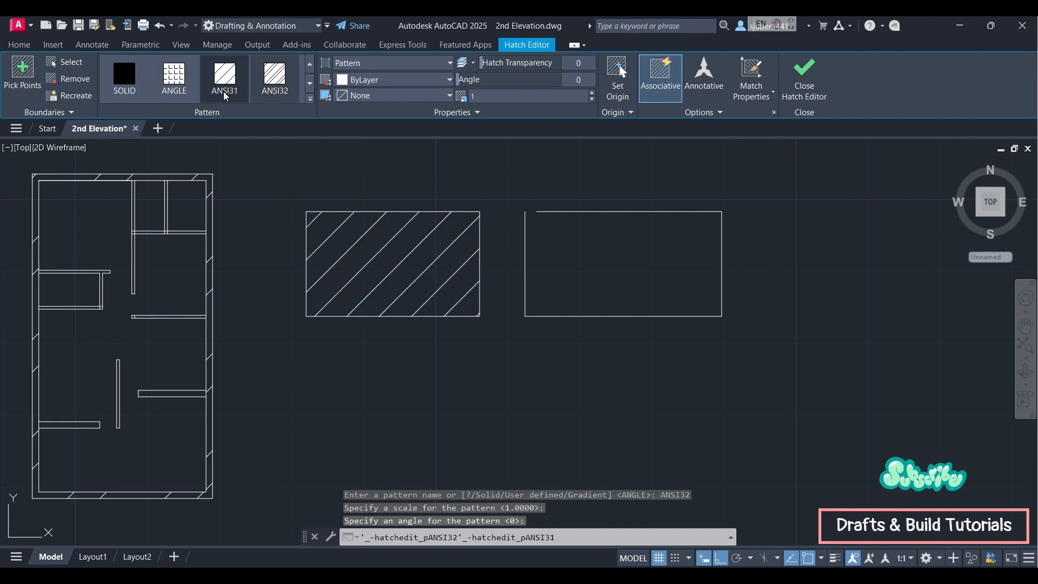
pyautogui.click(310, 98)
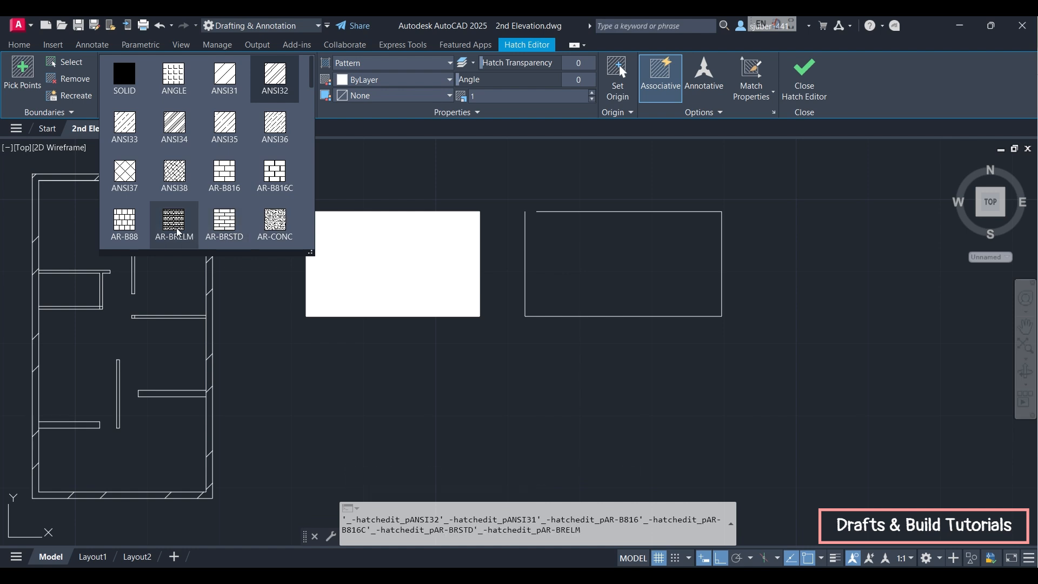
pyautogui.click(126, 132)
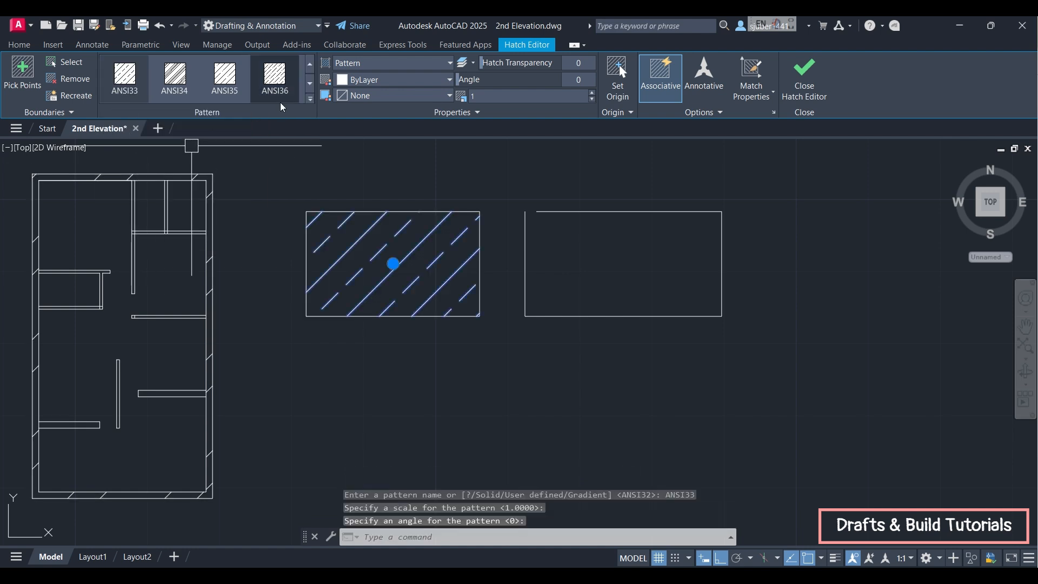
# Change the closed rectangle's hatch pattern to AR-B816 and set its scale to 0.1.
pyautogui.click(311, 99)
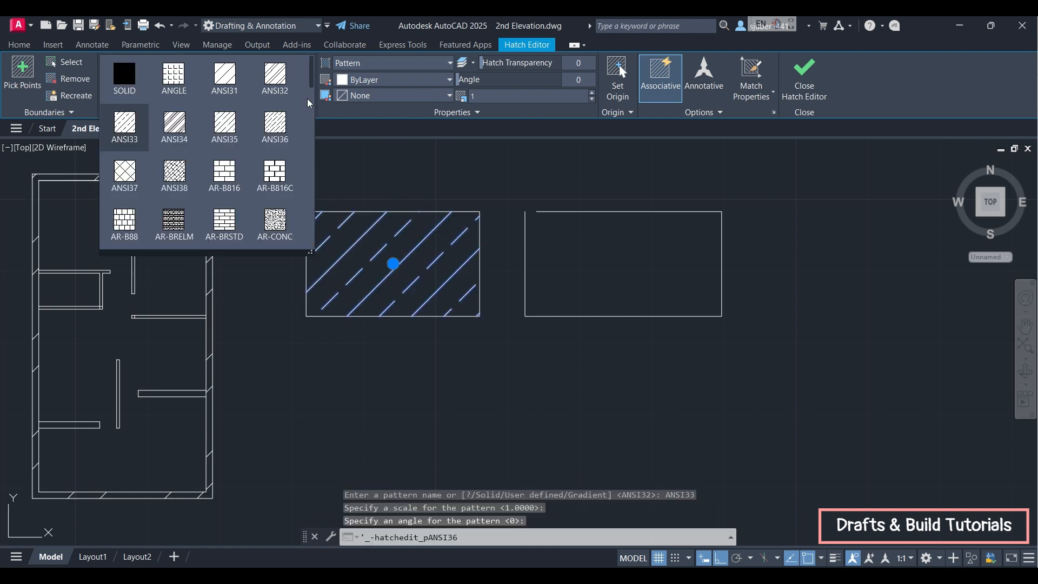
pyautogui.click(237, 177)
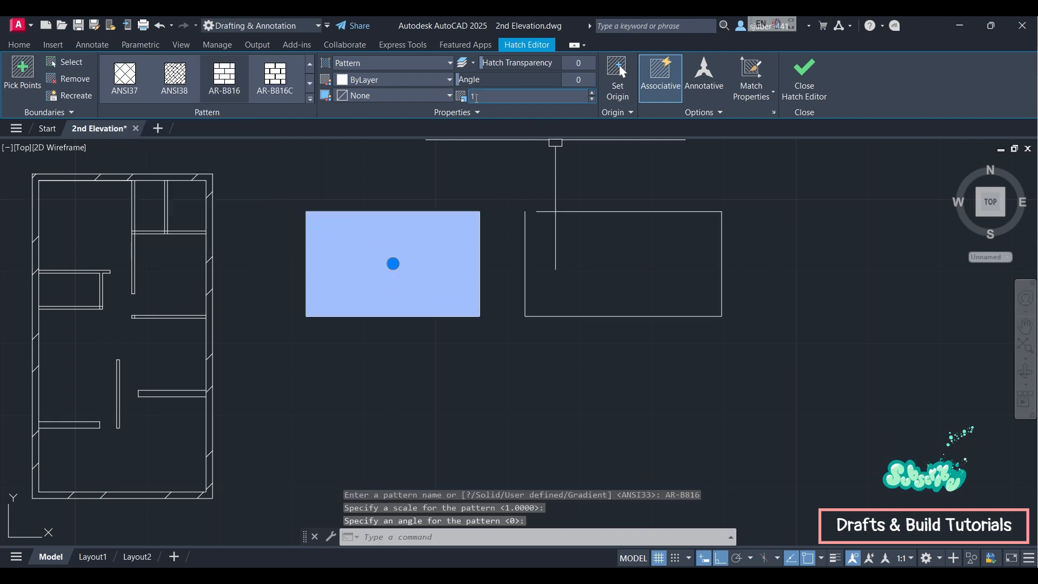
pyautogui.write('.')
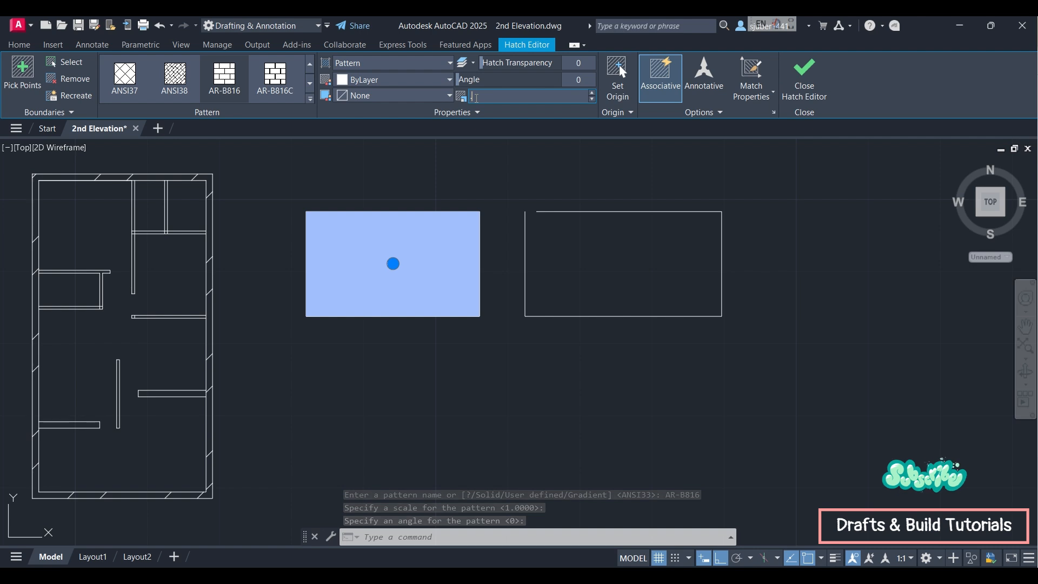
pyautogui.press('Return')
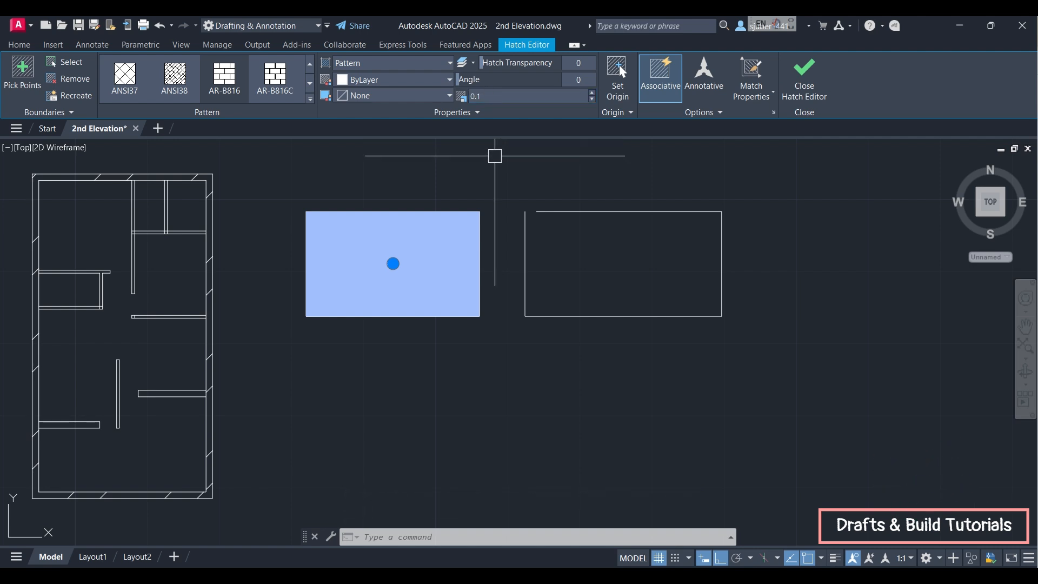
pyautogui.press('Escape')
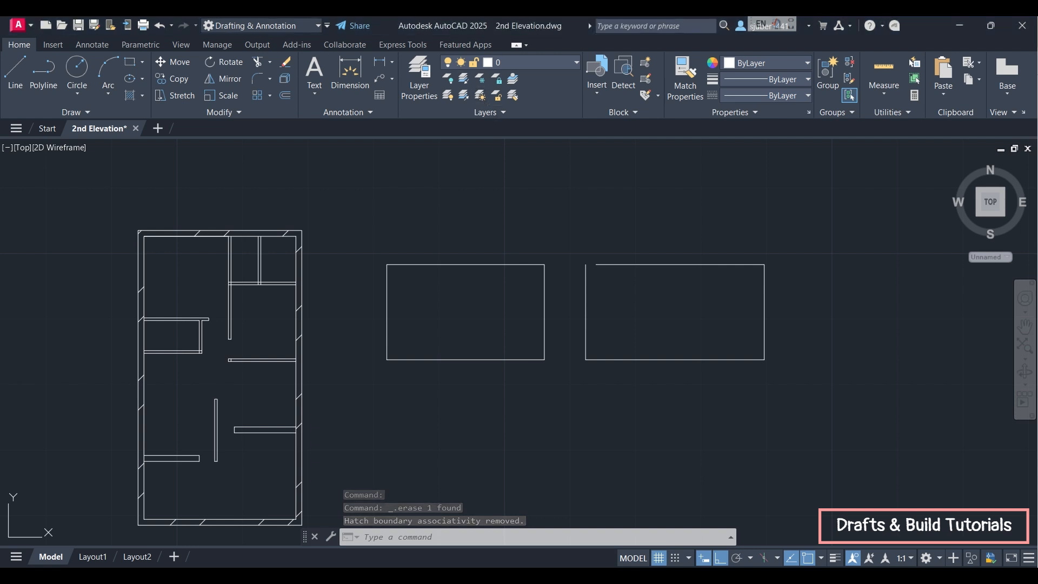
# Hatch the interior of the closed rectangle with the AR-CONC pattern at a scale of 0.05.
pyautogui.moveTo(501, 285); pyautogui.dragTo(440, 236, button='middle')
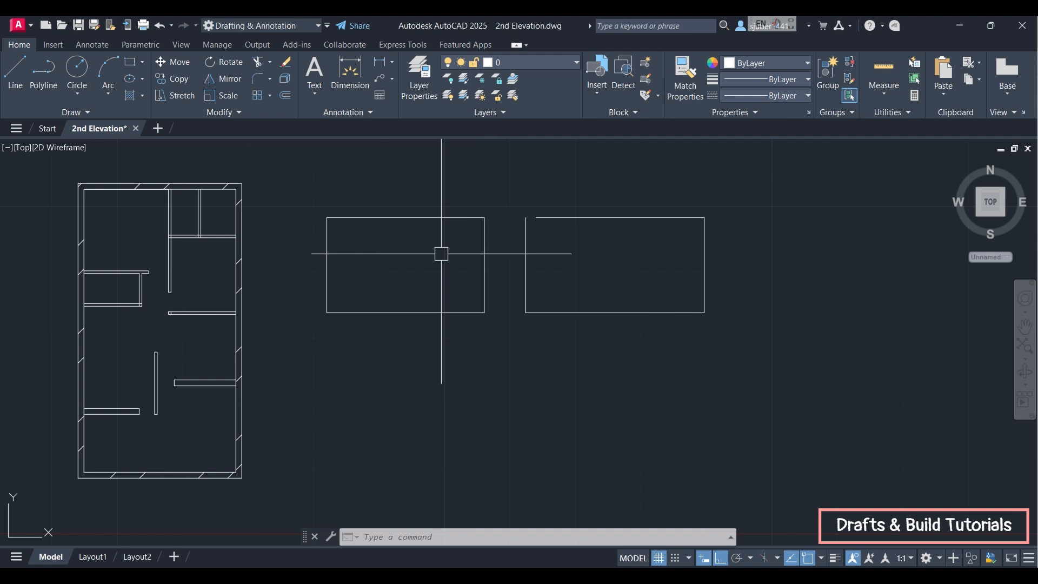
pyautogui.click(128, 98)
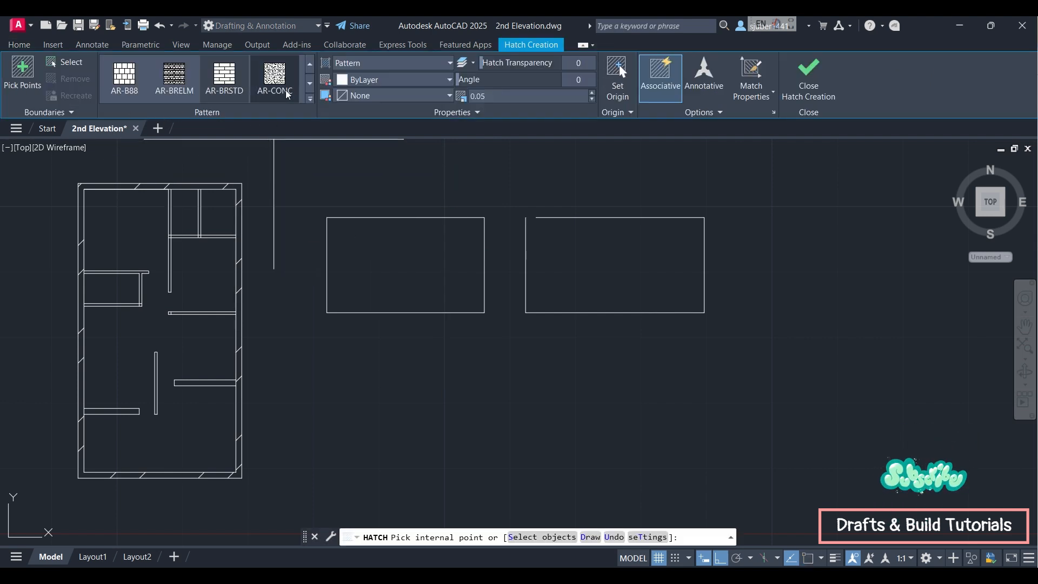
pyautogui.click(274, 76)
pyautogui.click(401, 246)
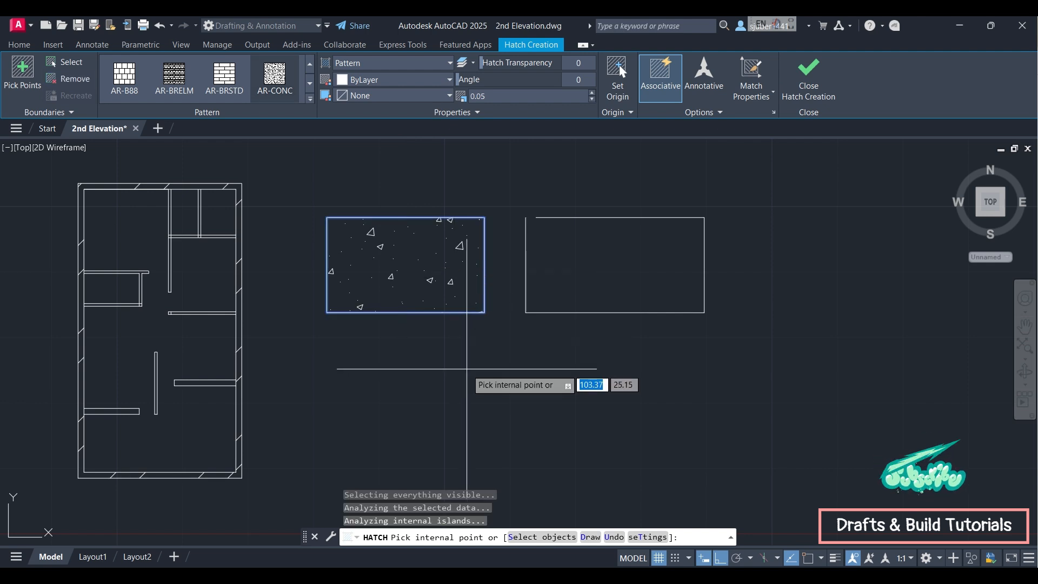
pyautogui.click(287, 96)
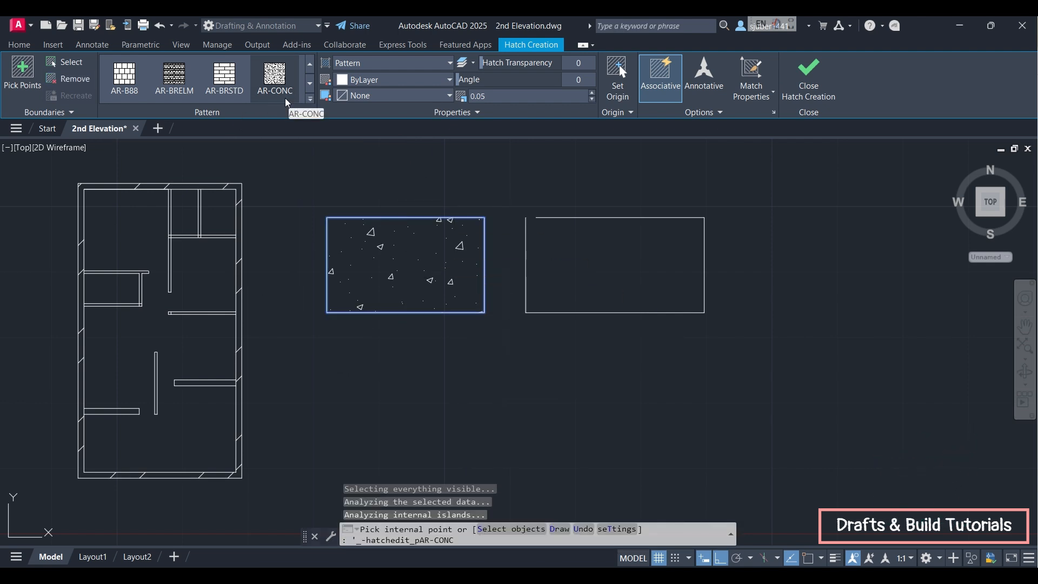
pyautogui.click(394, 263)
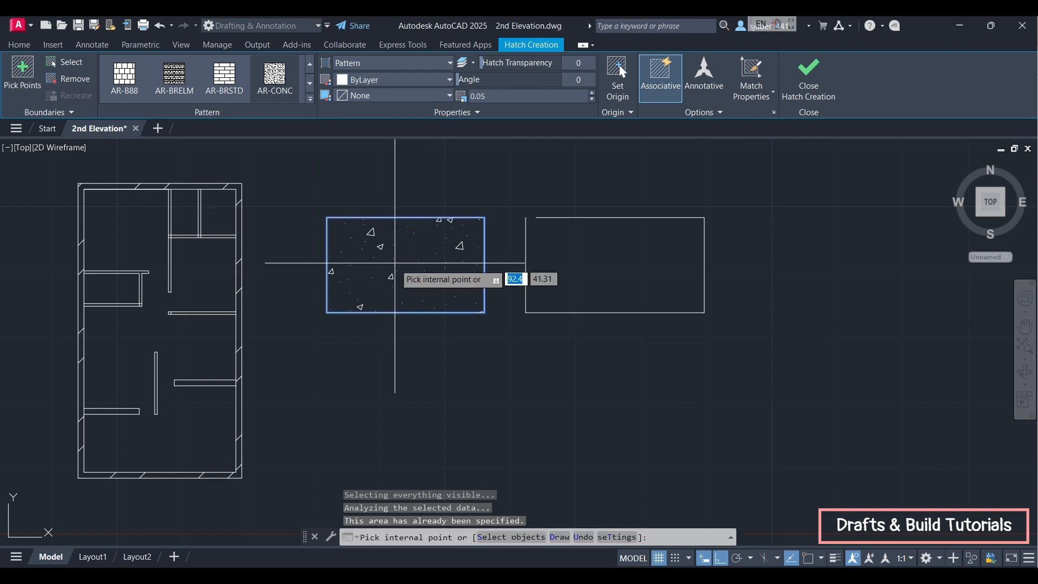
pyautogui.press('Escape')
# Change the closed rectangle's hatch pattern from AR-CONC to EARTH and inspect it up close.
pyautogui.click(401, 279)
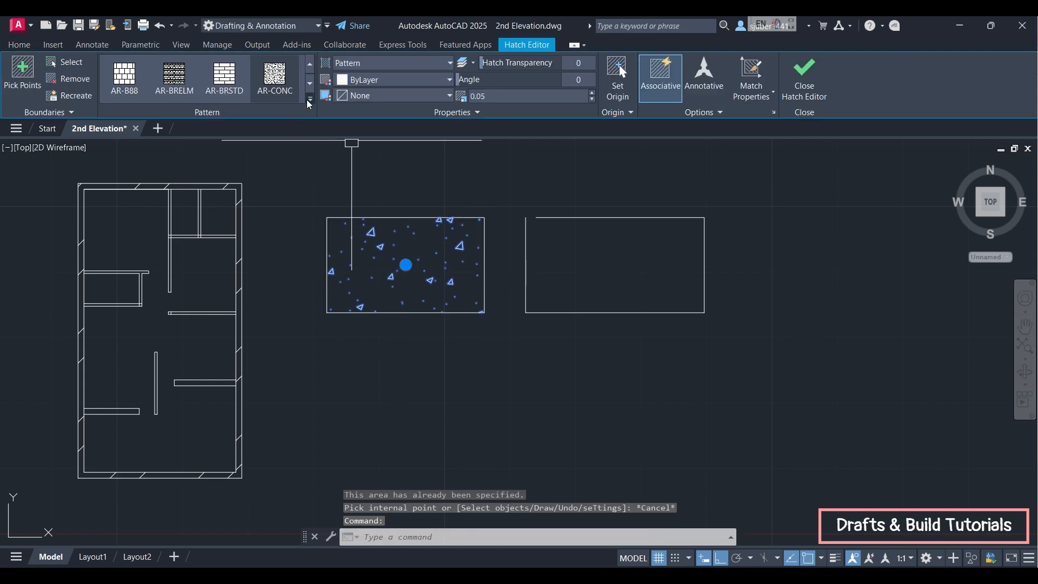
pyautogui.click(311, 104)
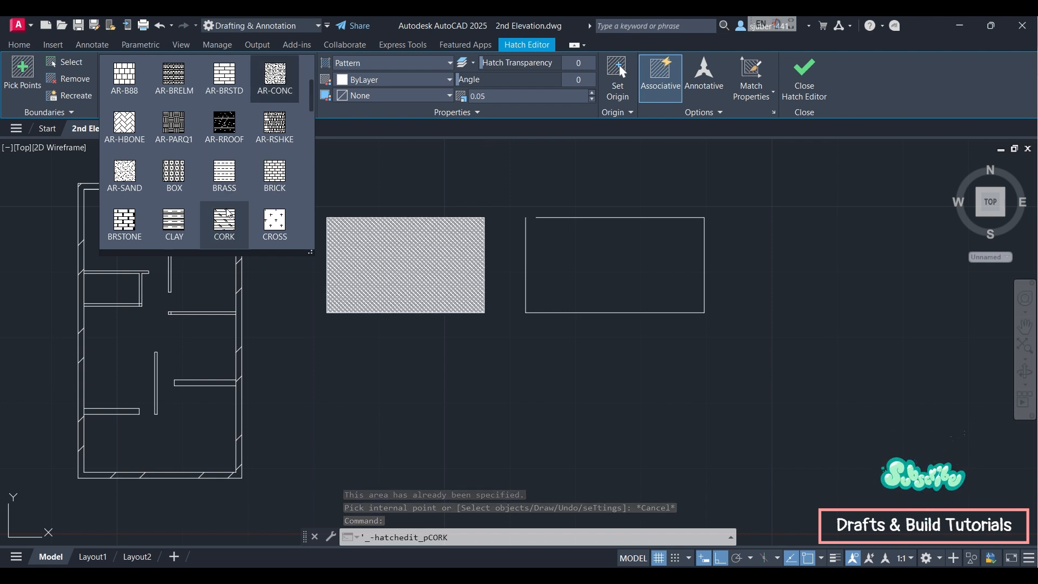
pyautogui.click(273, 223)
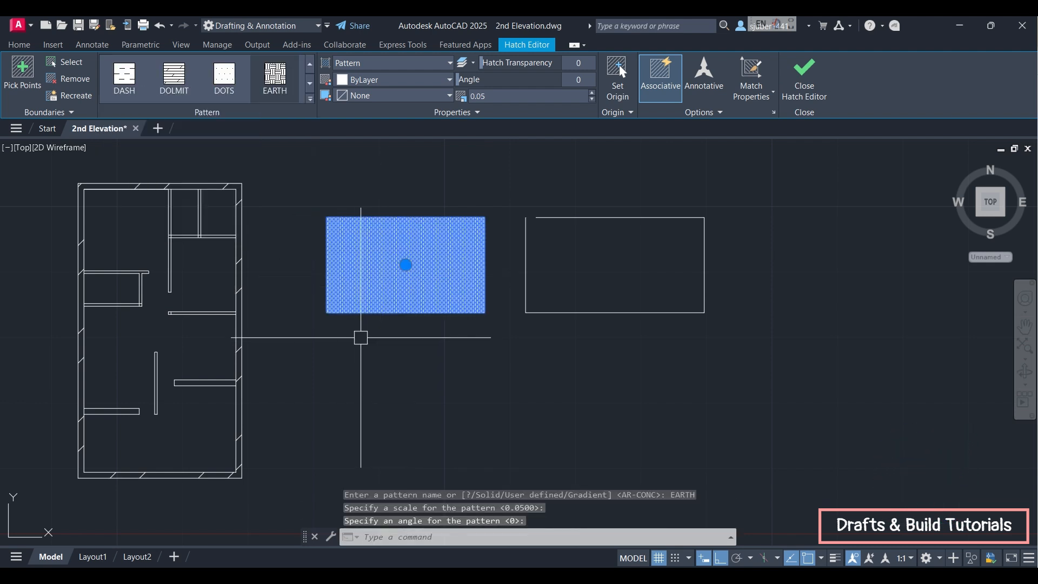
pyautogui.press('Escape')
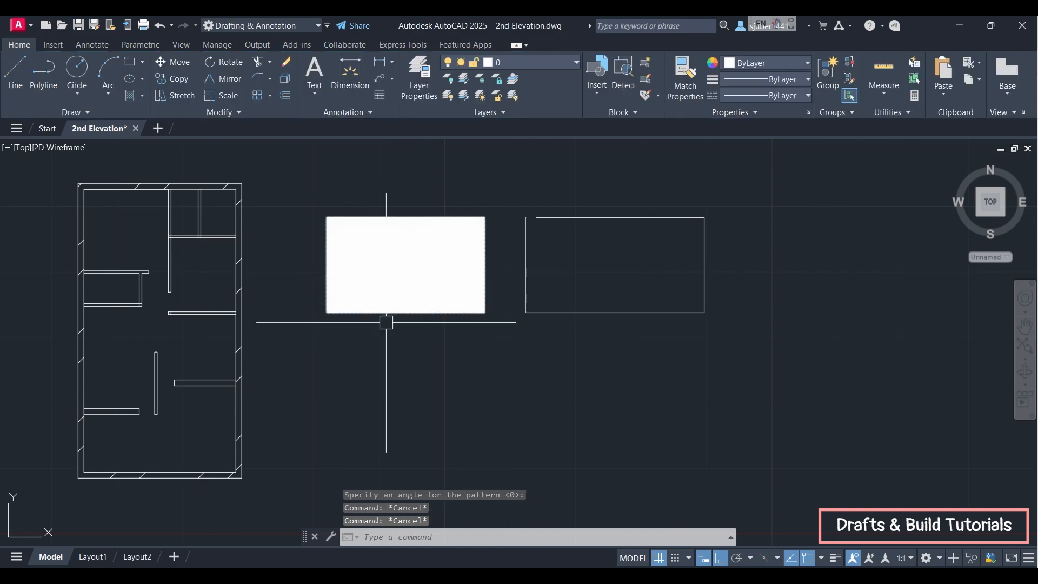
pyautogui.scroll(5, 387, 342)
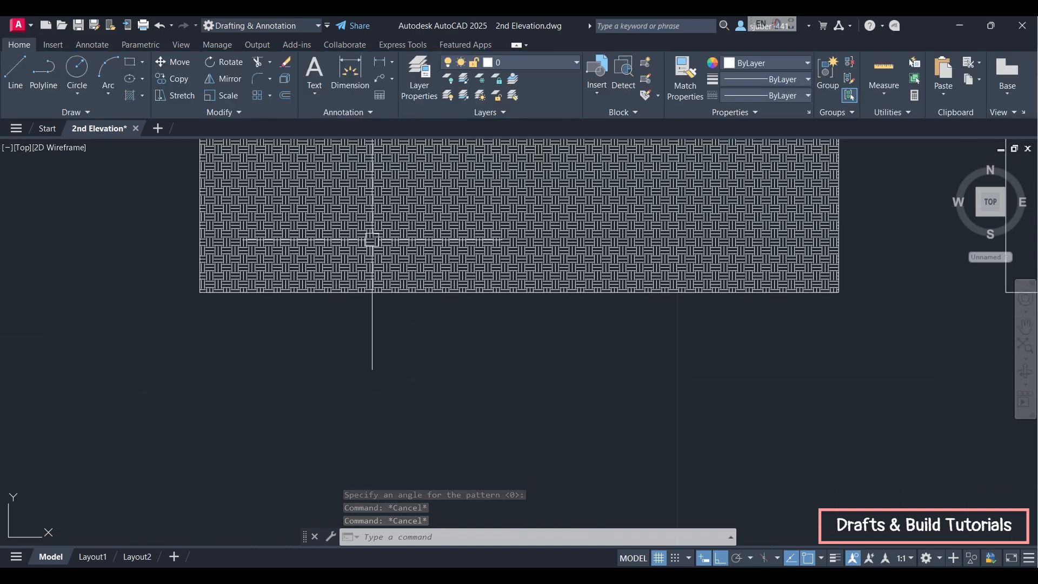
pyautogui.scroll(3, 370, 346)
pyautogui.scroll(-6, 370, 346)
pyautogui.moveTo(442, 277); pyautogui.dragTo(409, 345, button='middle')
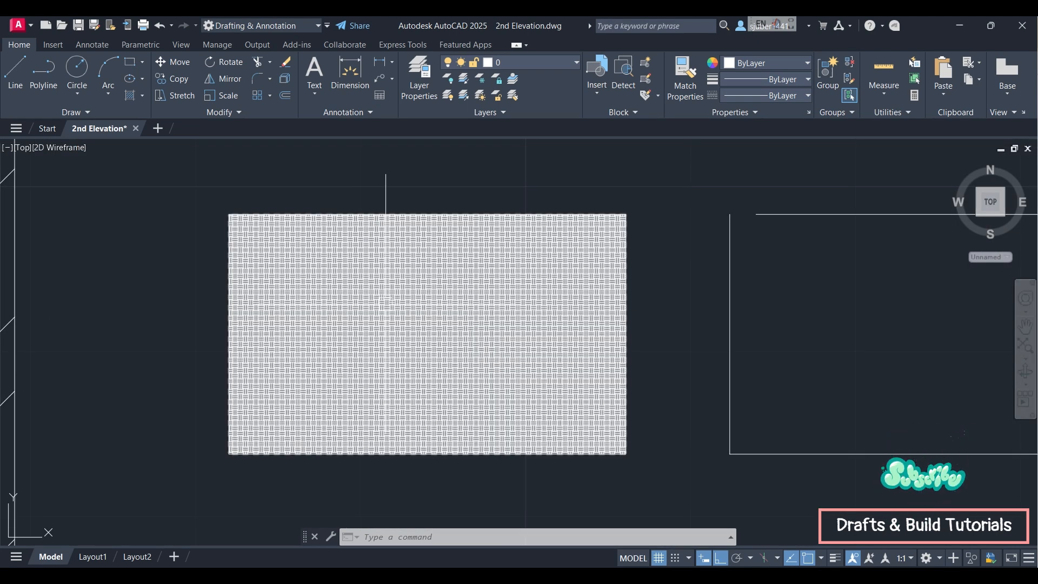
# Set the scale of the rectangle's EARTH hatch to 0.1.
pyautogui.click(392, 317)
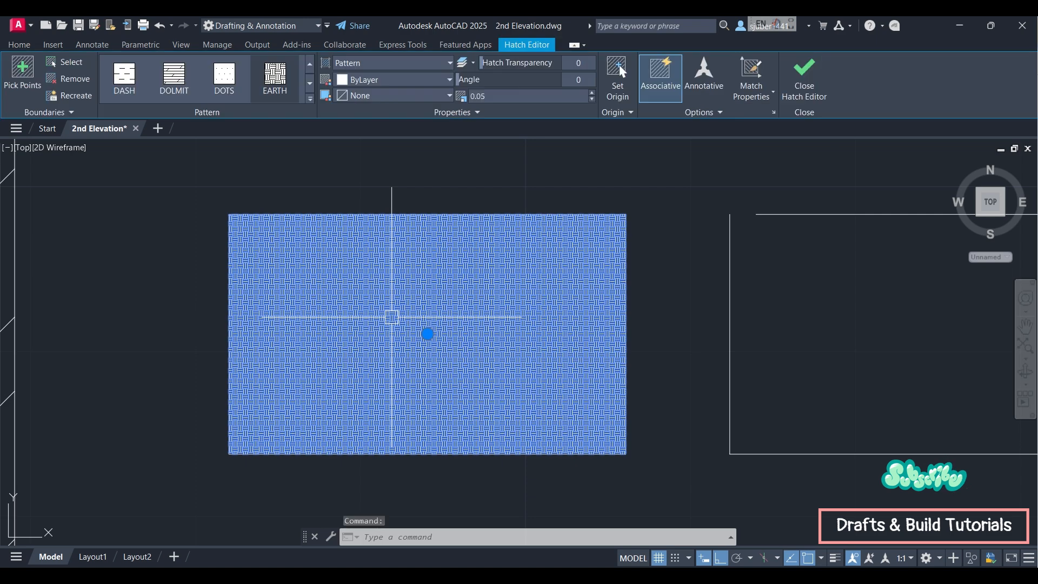
pyautogui.click(501, 97)
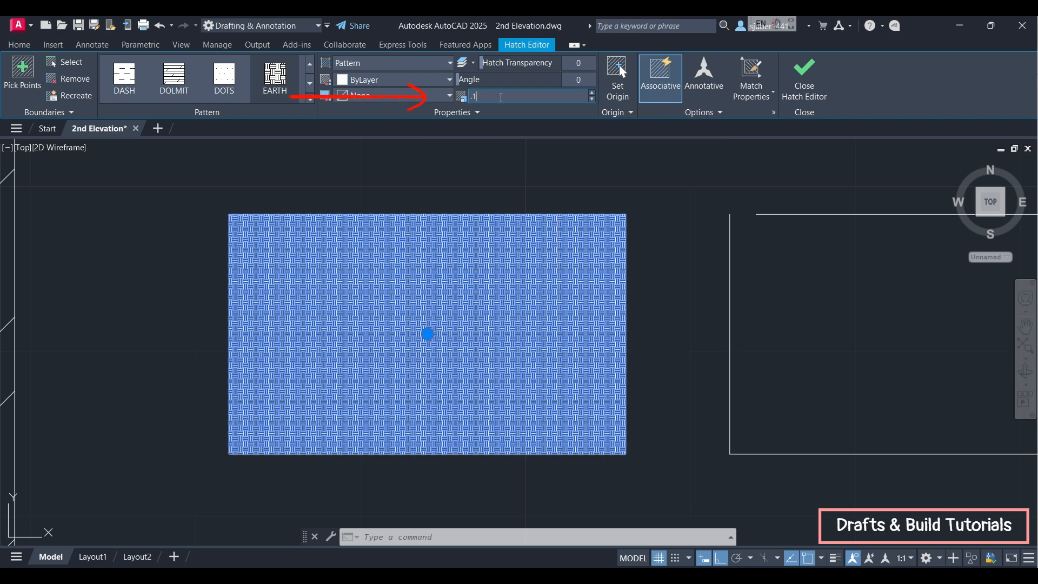
pyautogui.write('.1')
pyautogui.press('Return')
pyautogui.press('Escape')
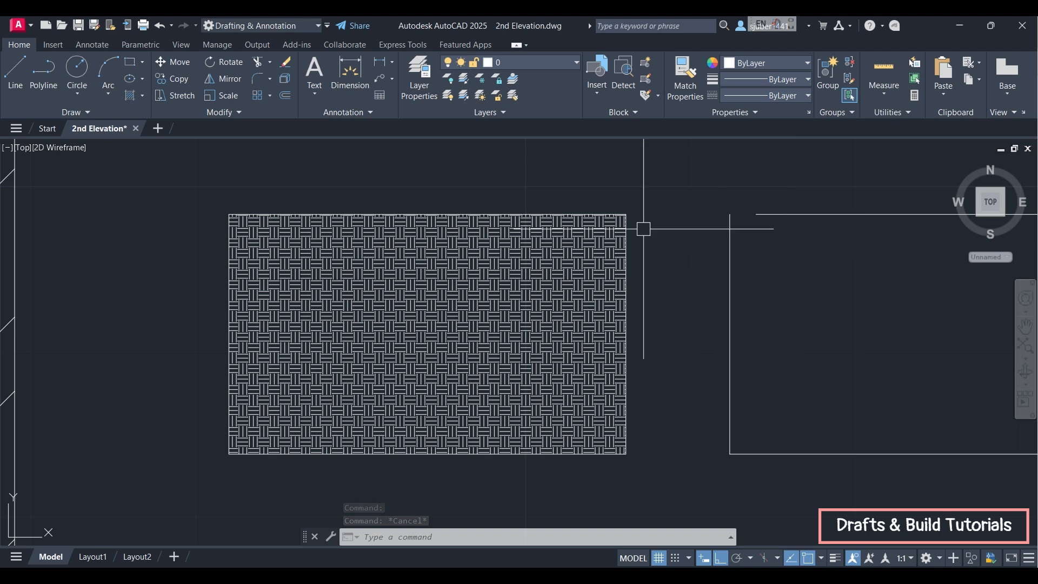
# Set the scale of the rectangle's EARTH hatch to 1.
pyautogui.click(557, 295)
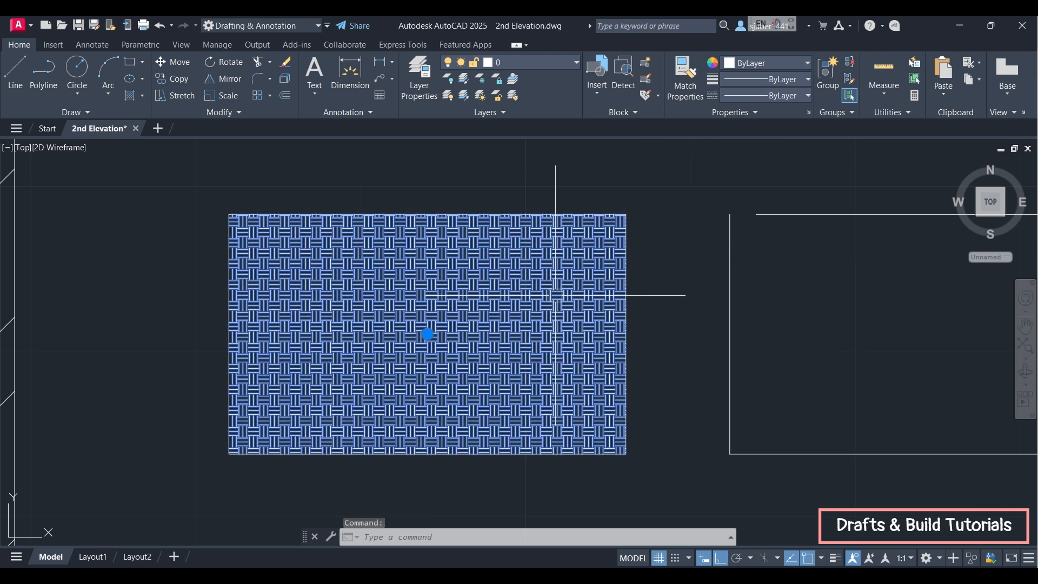
pyautogui.click(522, 98)
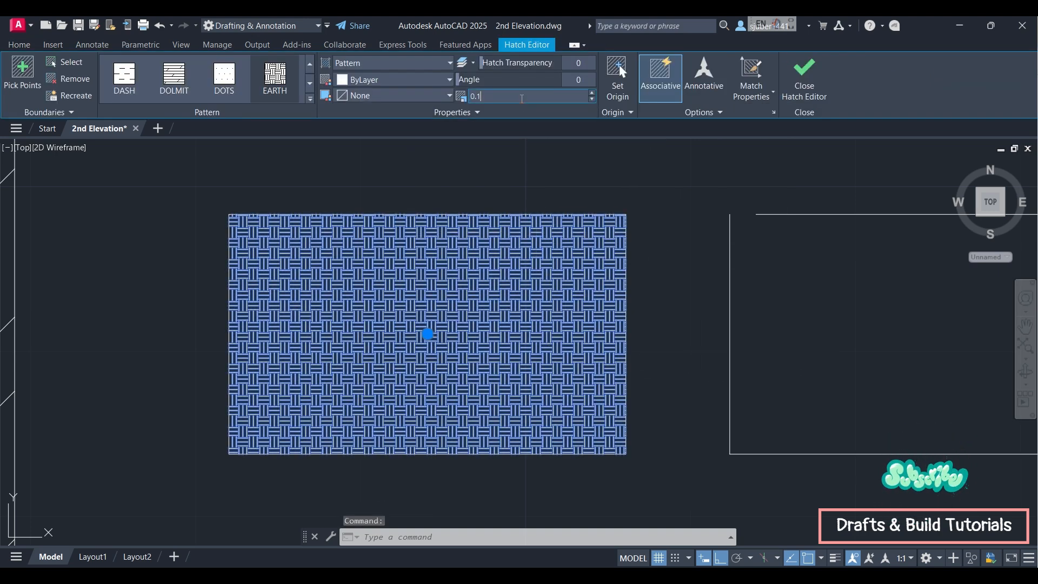
pyautogui.write('1')
pyautogui.press('Return')
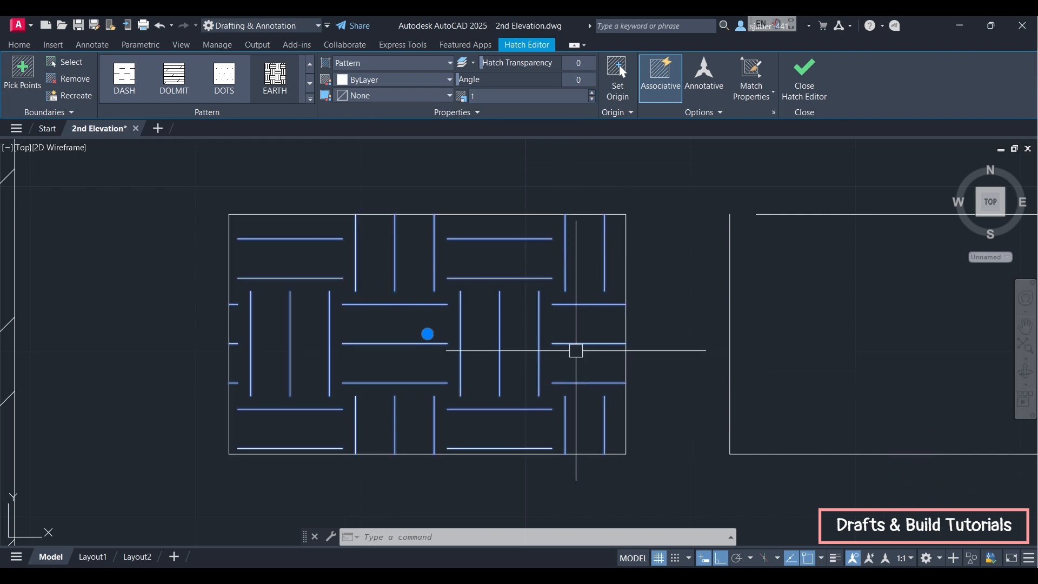
pyautogui.press('Escape')
# Change the closed rectangle's hatch pattern to ANSI31.
pyautogui.click(455, 286)
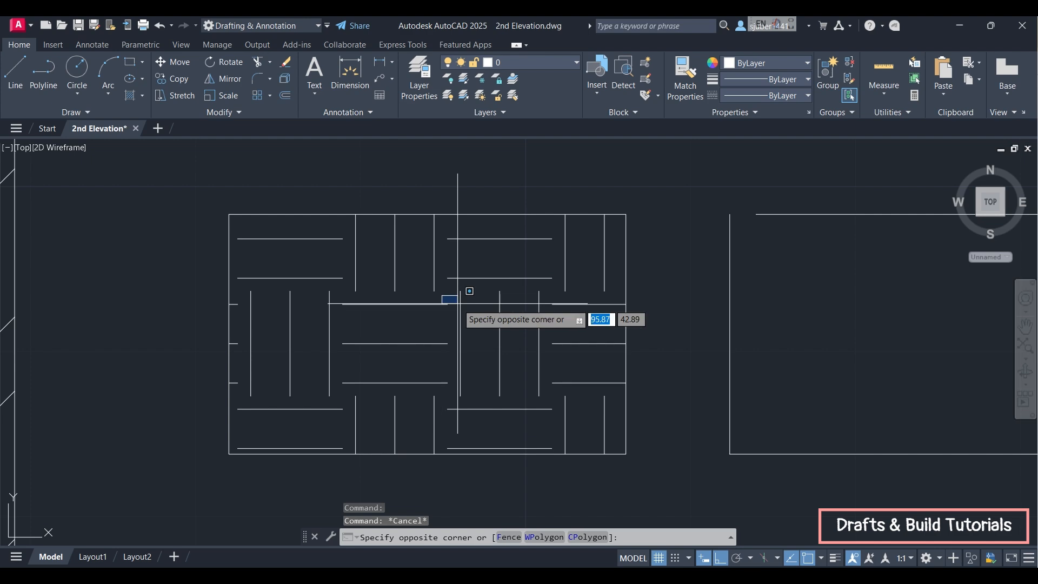
pyautogui.press('Escape')
pyautogui.click(464, 293)
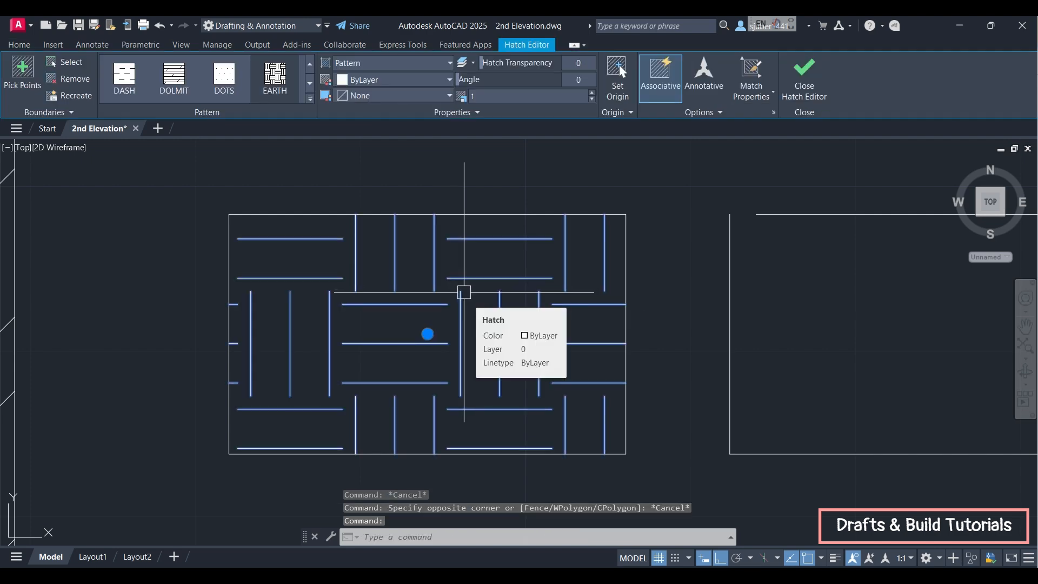
pyautogui.click(309, 99)
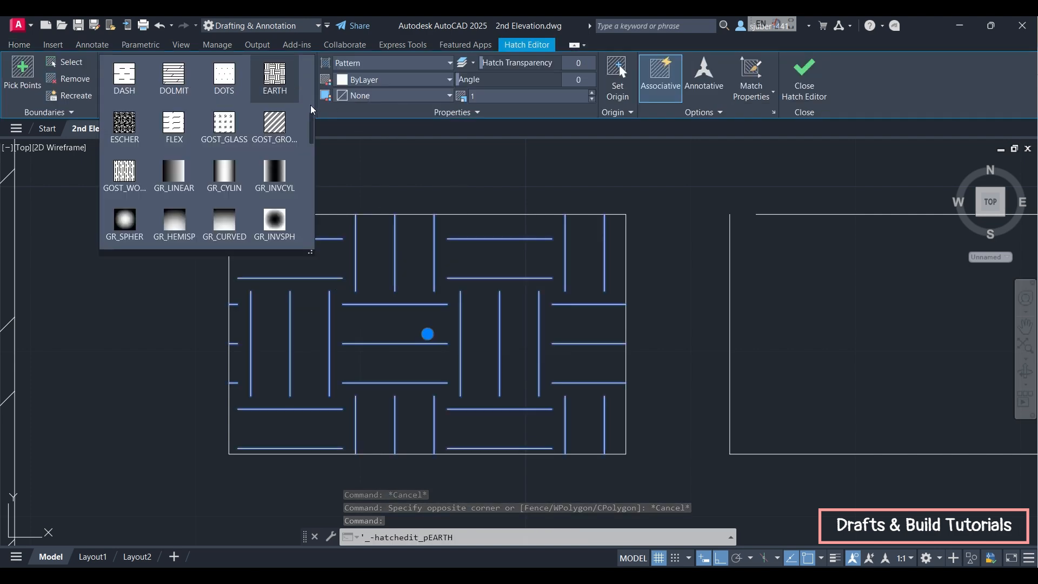
pyautogui.scroll(4, 278, 142)
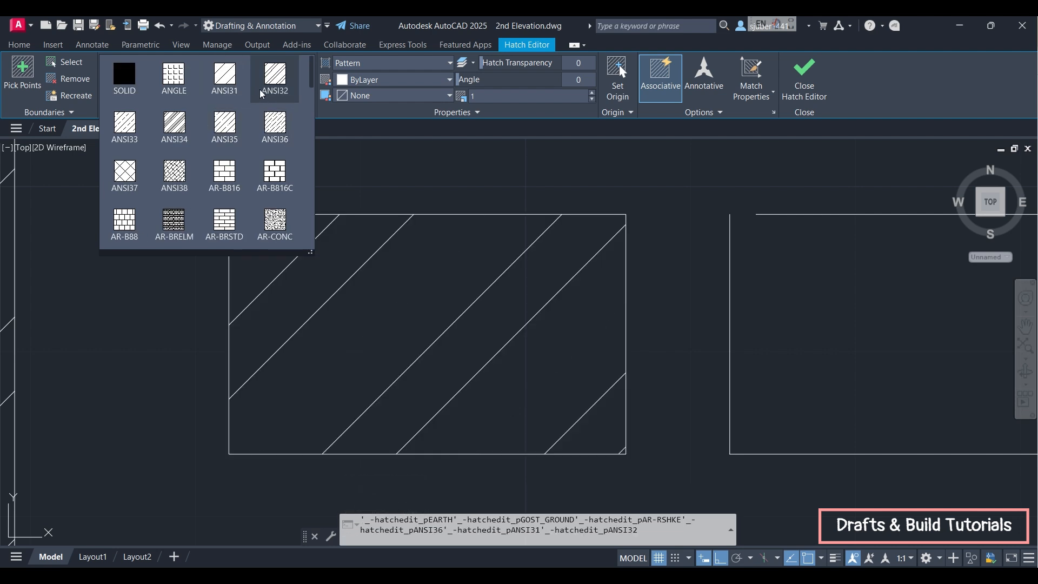
pyautogui.click(225, 76)
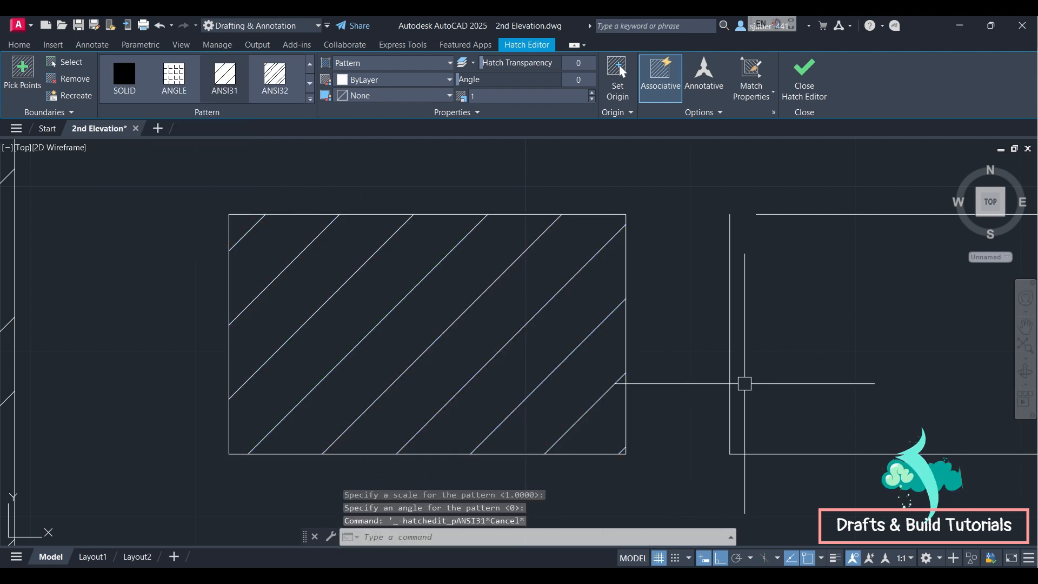
# Erase the open polyline box beside the hatched rectangle.
pyautogui.scroll(-4, 683, 294)
pyautogui.click(790, 332)
pyautogui.press('Escape')
pyautogui.press('Escape')
pyautogui.click(880, 227)
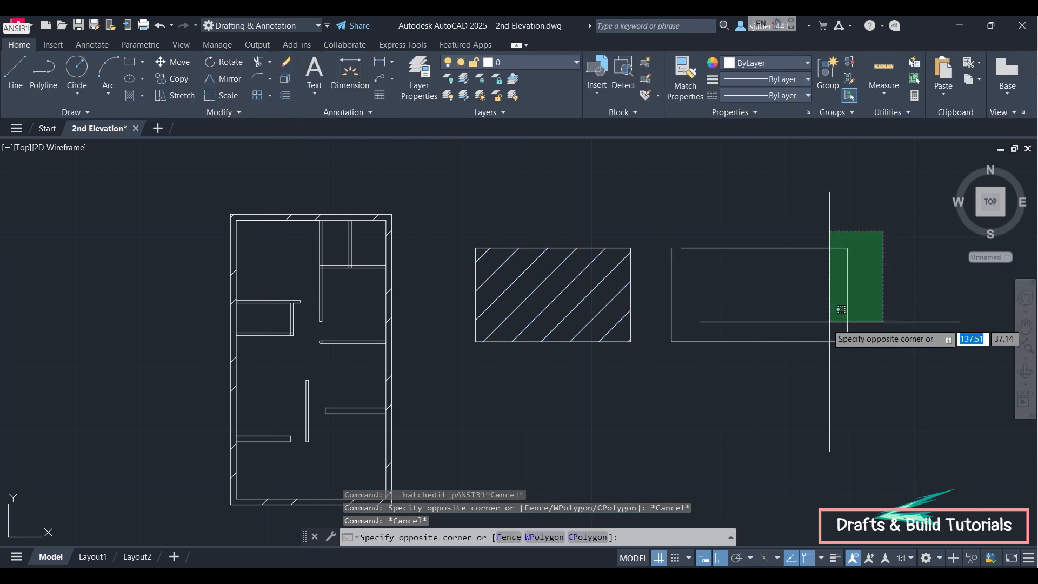
pyautogui.click(697, 350)
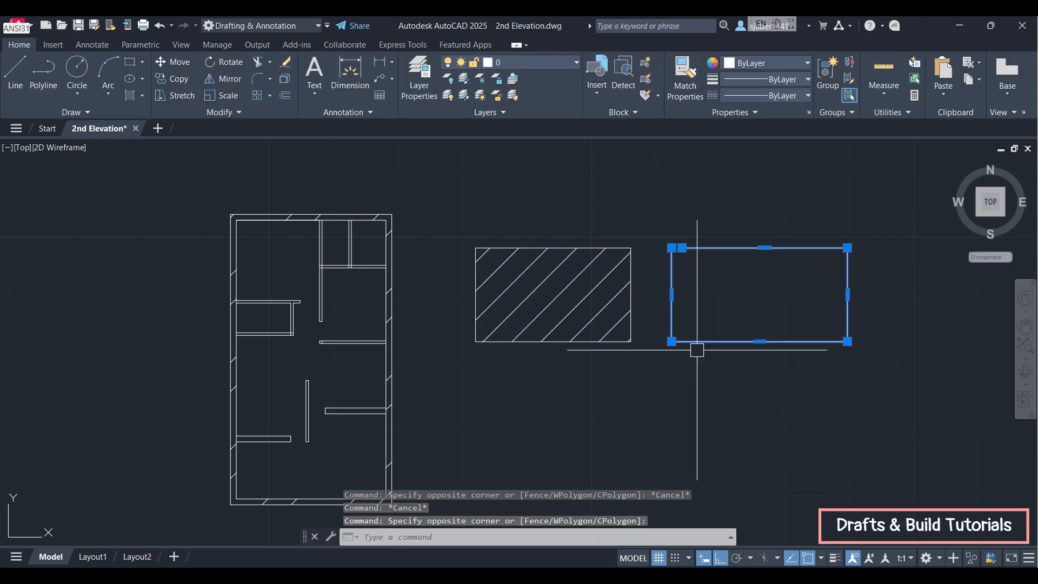
pyautogui.press('Delete')
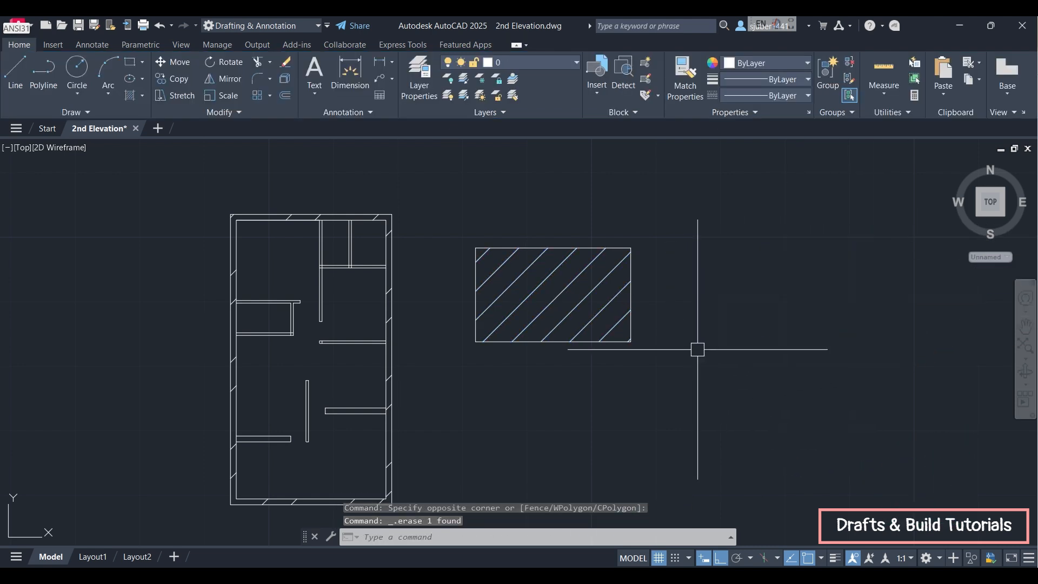
# Copy the hatched rectangle's outline horizontally to the empty space on its right, using its lower-right corner as base point.
pyautogui.click(628, 273)
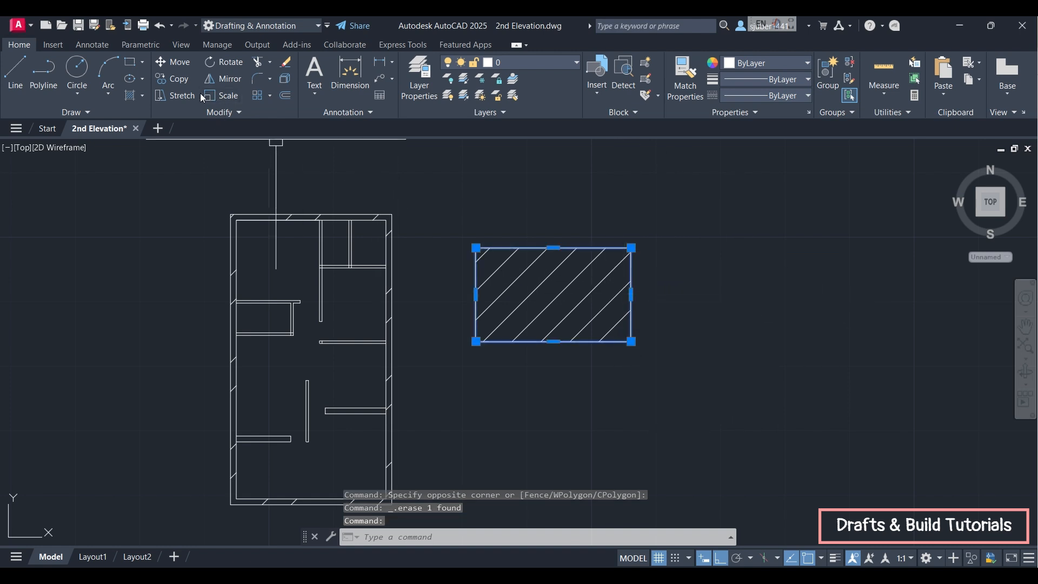
pyautogui.click(172, 79)
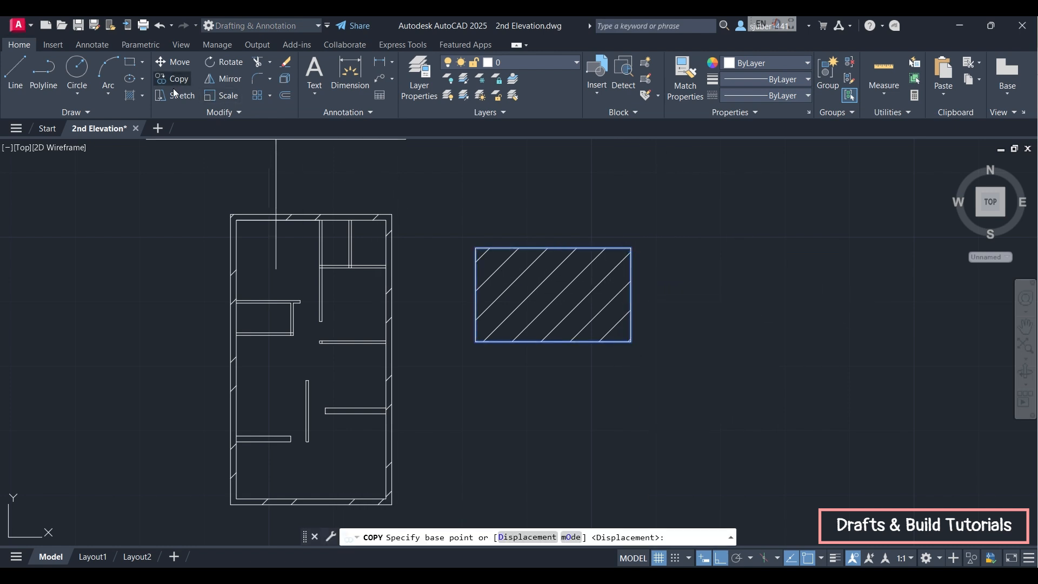
pyautogui.click(631, 341)
pyautogui.click(869, 341)
pyautogui.press('Escape')
# Set the scale of the rectangle's ANSI31 hatch to 0.5.
pyautogui.moveTo(876, 335); pyautogui.dragTo(757, 339, button='middle')
pyautogui.scroll(-2, 758, 339)
pyautogui.scroll(2, 618, 350)
pyautogui.scroll(2, 610, 347)
pyautogui.moveTo(609, 346); pyautogui.dragTo(509, 364, button='middle')
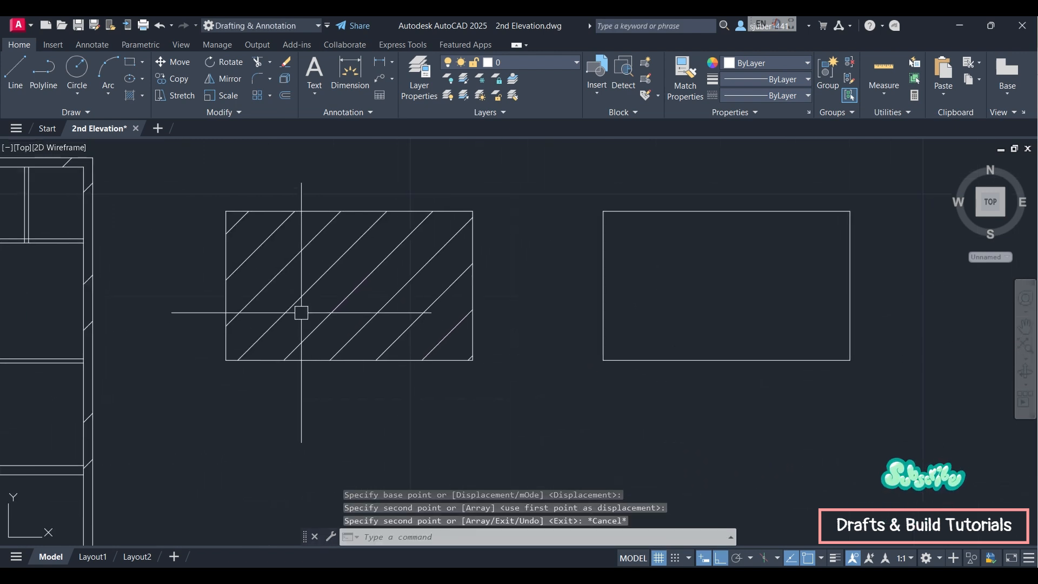
pyautogui.click(336, 305)
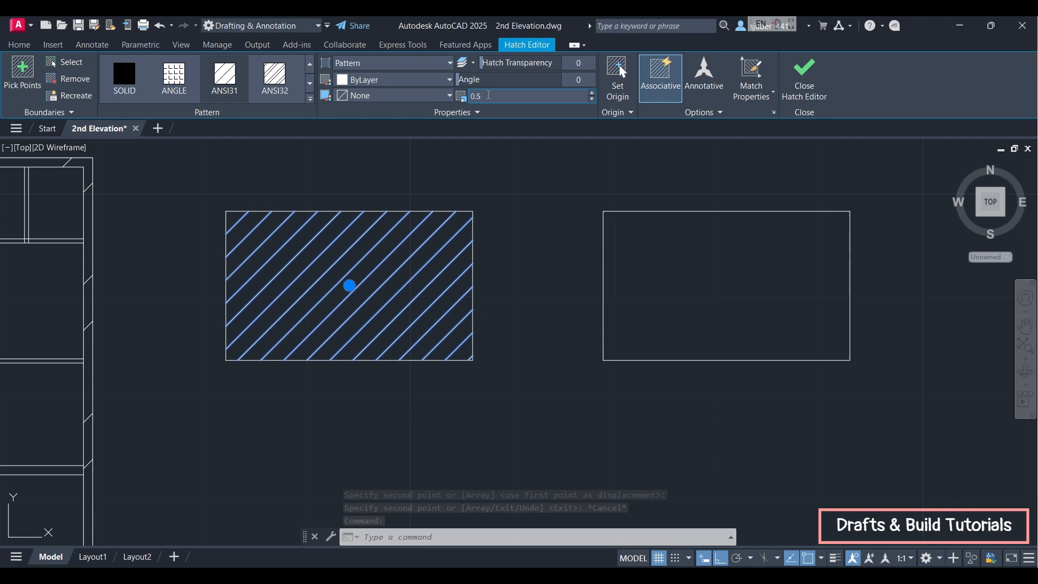
pyautogui.press('Escape')
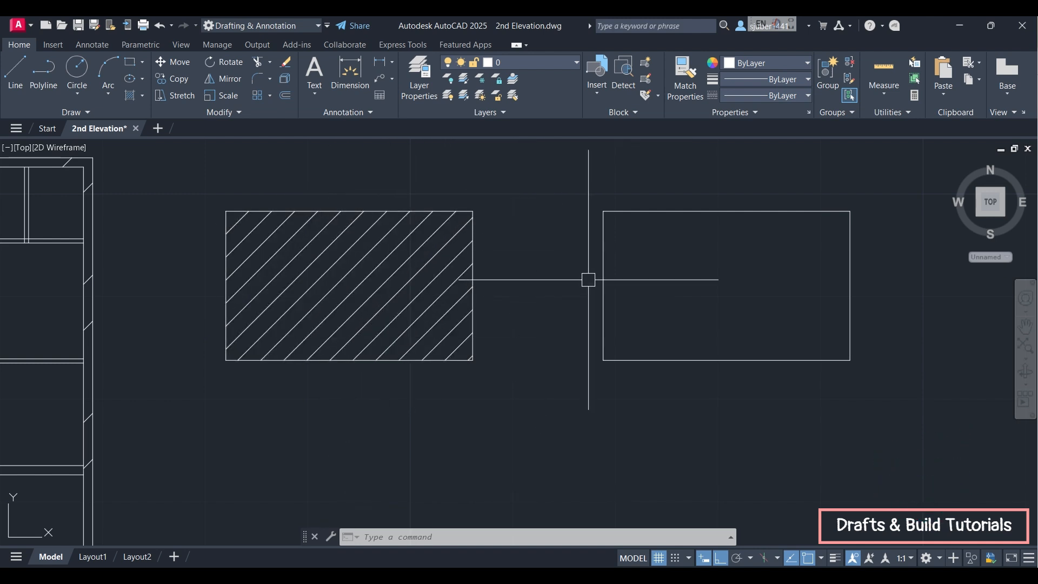
# Hatch the empty rectangle beside the hatched one with the ANSI31 pattern at a scale of 0.5.
pyautogui.moveTo(588, 279); pyautogui.dragTo(517, 288, button='middle')
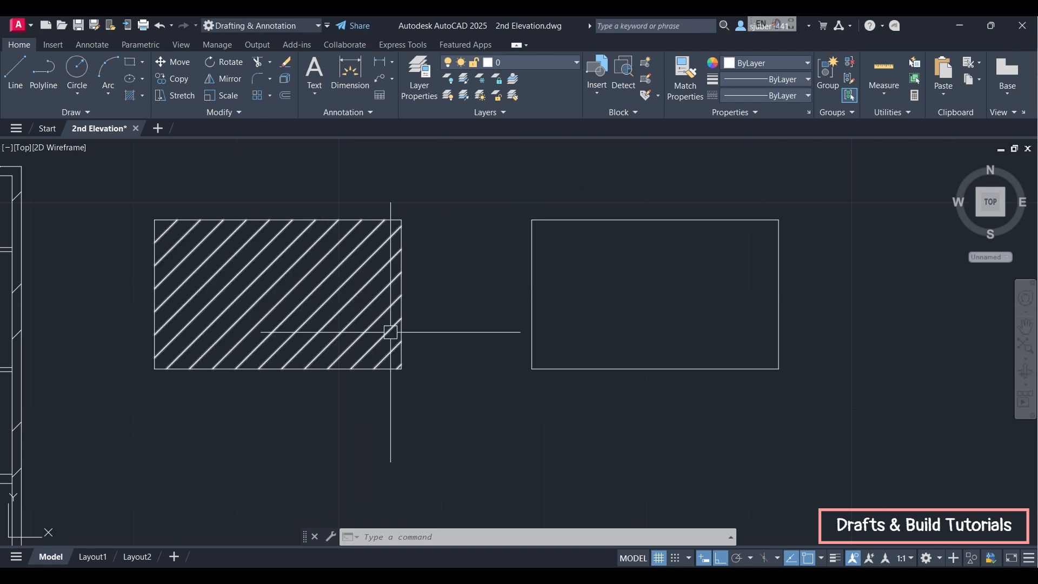
pyautogui.click(131, 98)
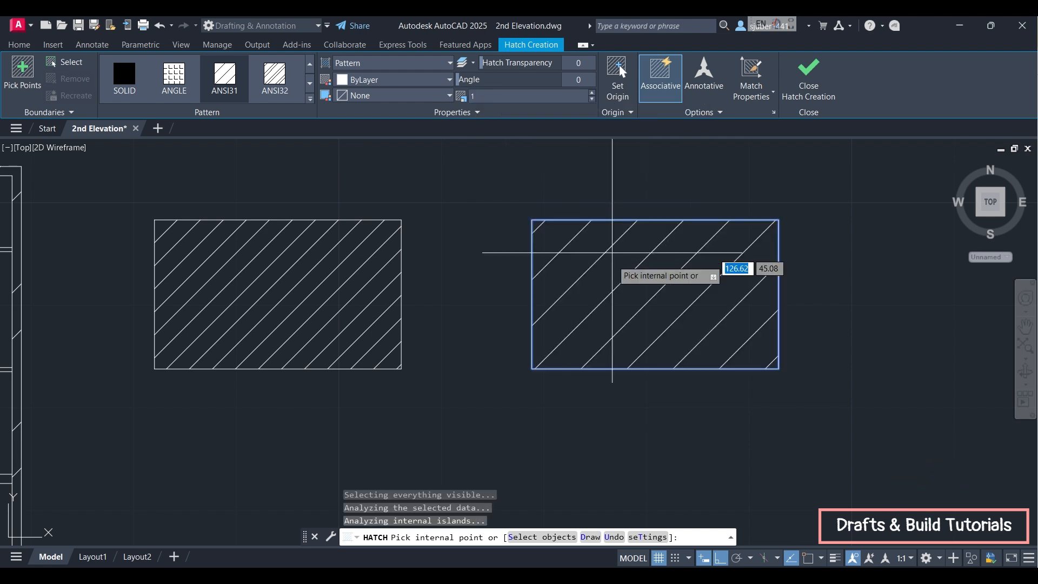
pyautogui.click(629, 251)
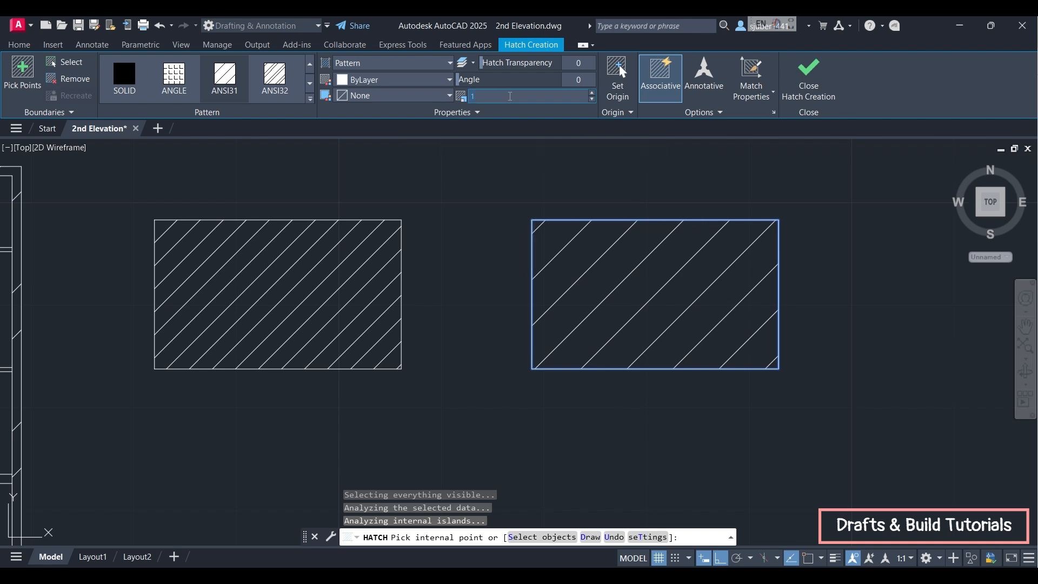
pyautogui.write('0.5')
pyautogui.press('Return')
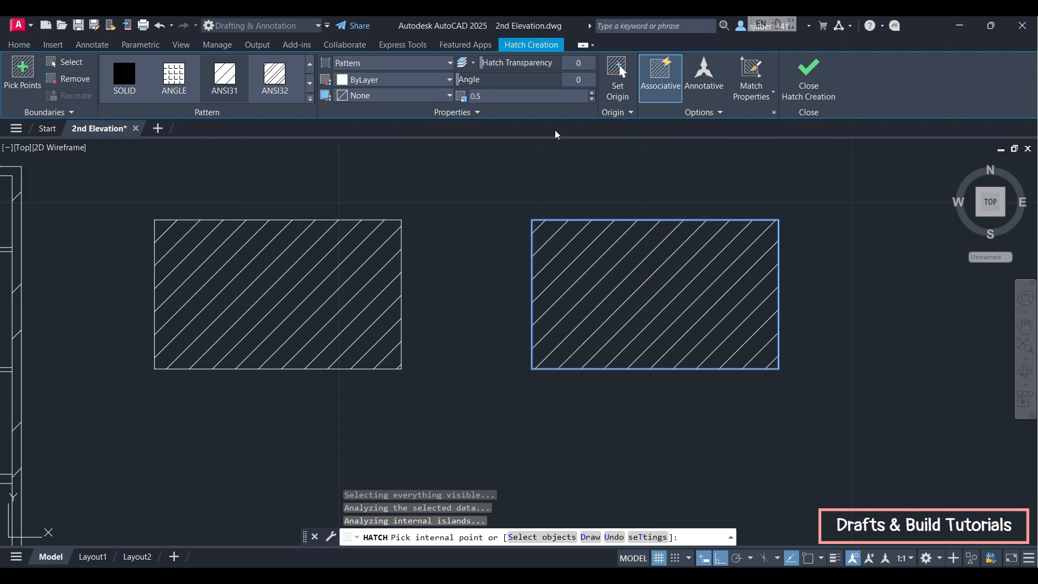
# Set the angle of the new ANSI31 hatch to 45 degrees.
pyautogui.moveTo(466, 79)
pyautogui.mouseDown()
pyautogui.moveTo(503, 89)
pyautogui.moveTo(435, 80)
pyautogui.moveTo(618, 97)
pyautogui.moveTo(468, 79)
pyautogui.mouseUp()
pyautogui.click(437, 82)
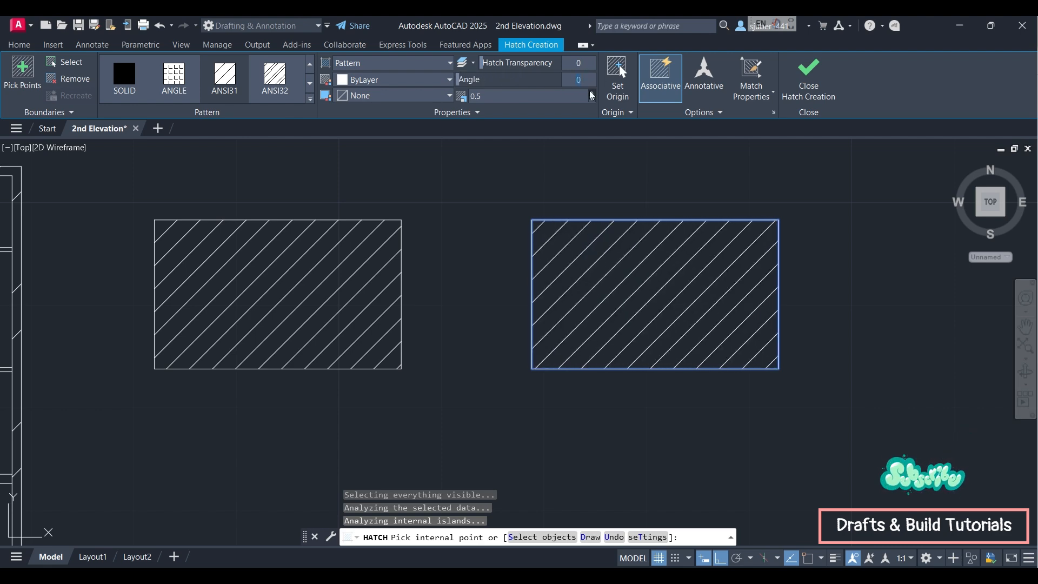
pyautogui.write('4')
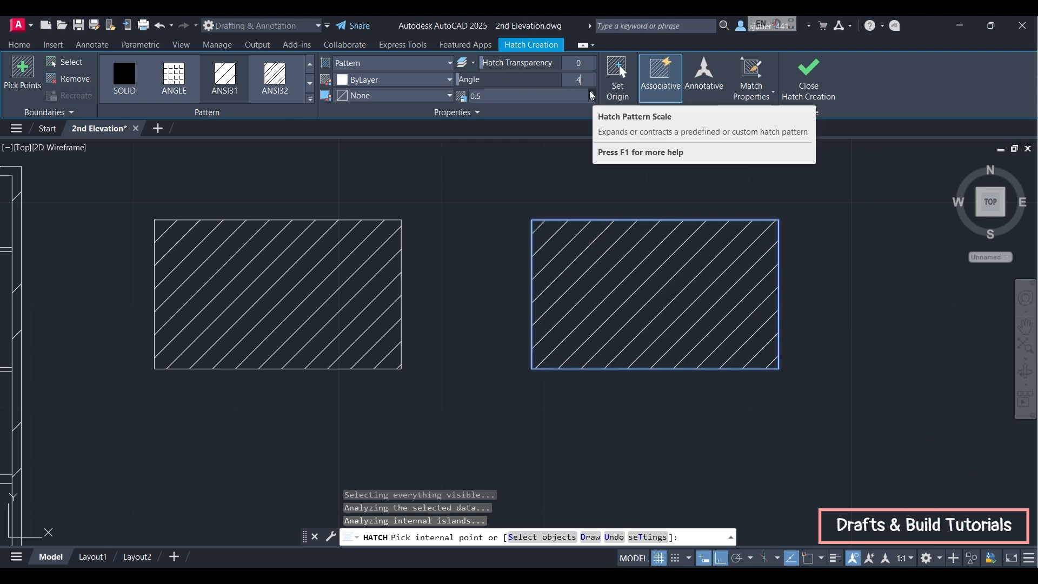
pyautogui.write('5')
pyautogui.press('Return')
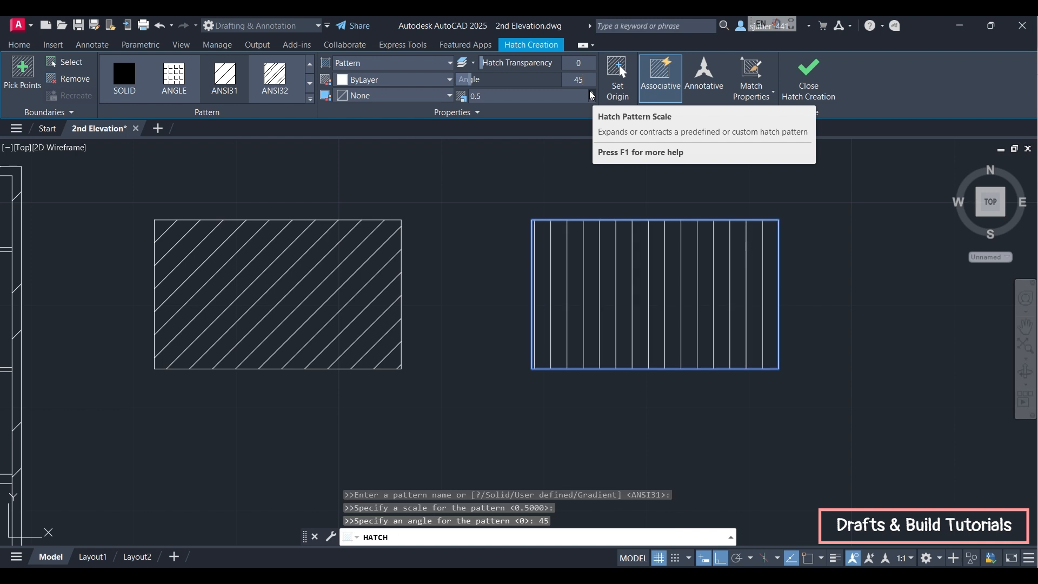
# Set the new hatch's angle to 90 degrees and finish the Hatch command.
pyautogui.click(582, 81)
pyautogui.write('9')
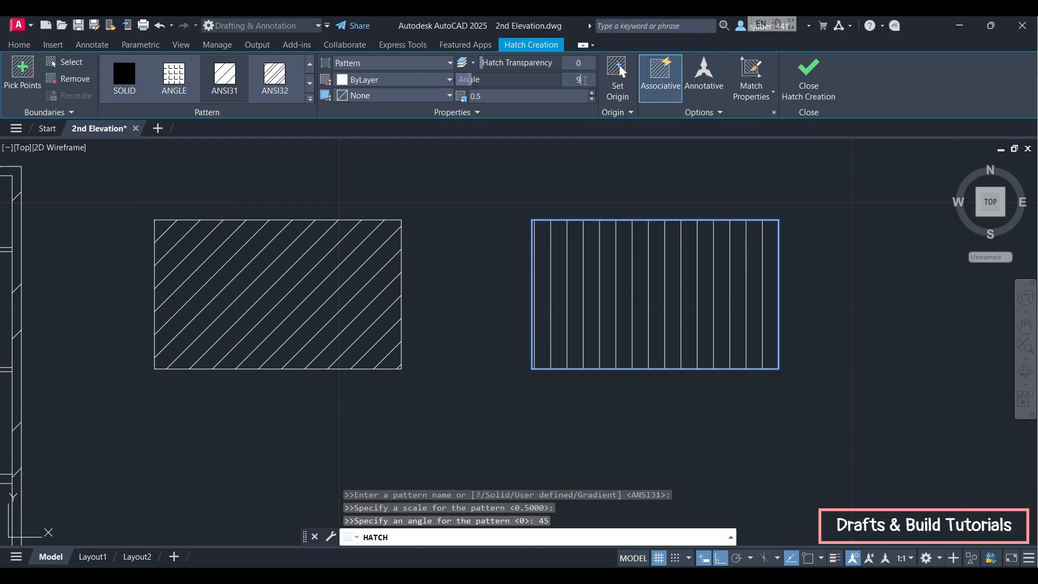
pyautogui.write('0')
pyautogui.press('Return')
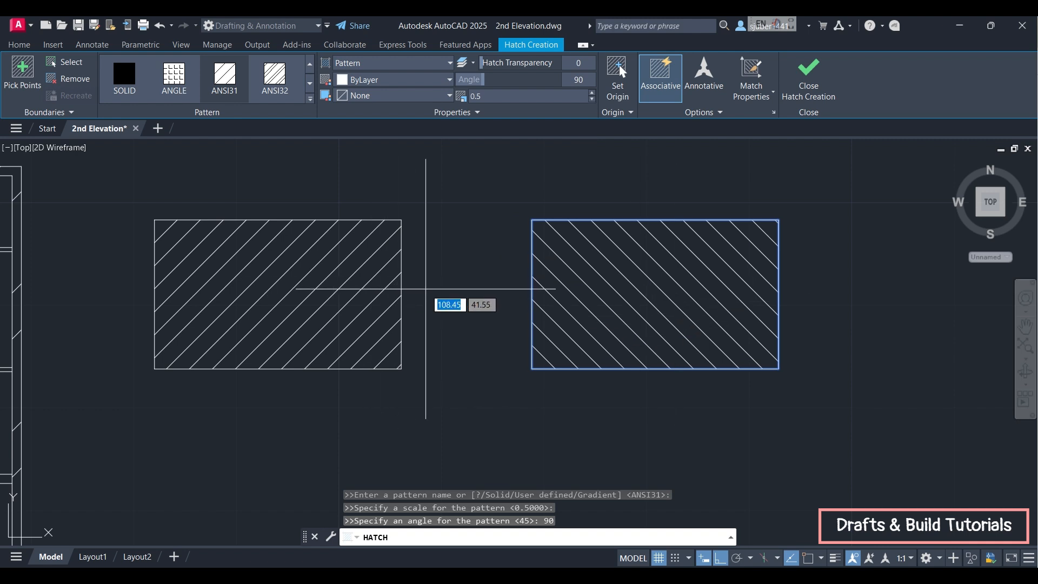
pyautogui.press('Escape')
# Set the origin of the left rectangle's hatch to that rectangle's upper-right corner.
pyautogui.click(336, 290)
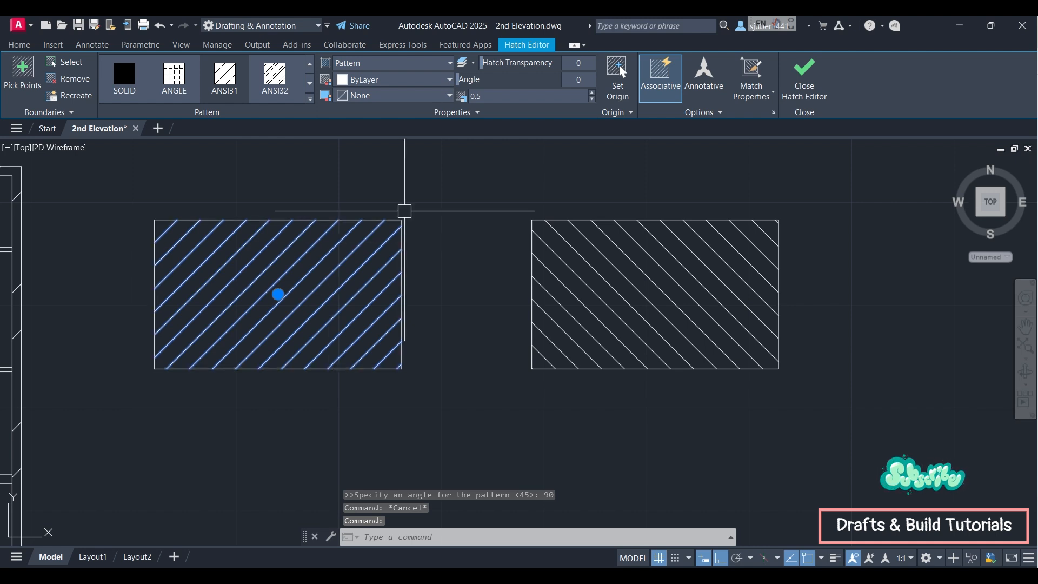
pyautogui.scroll(4, 408, 207)
pyautogui.scroll(2, 408, 210)
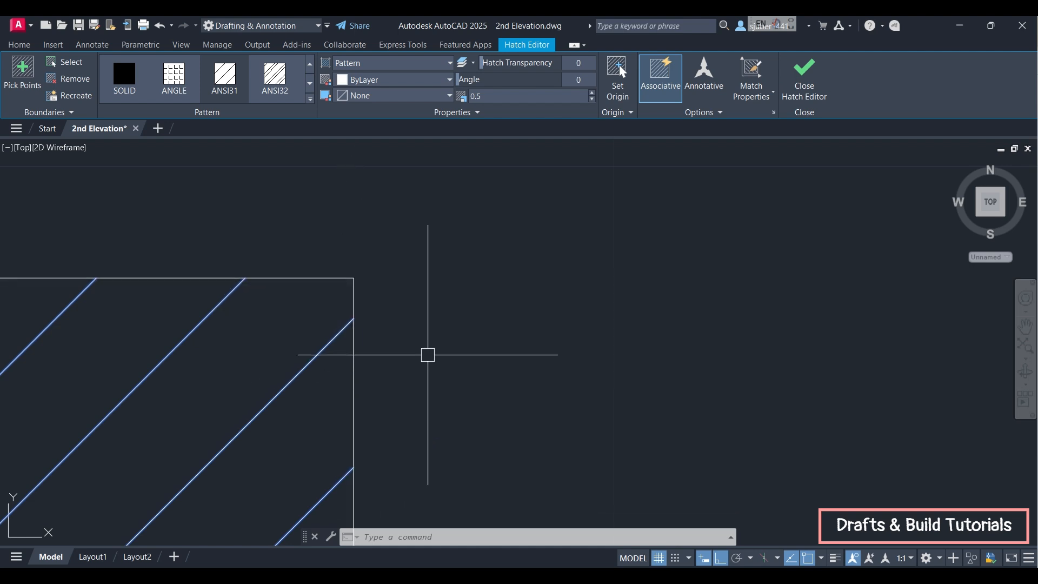
pyautogui.click(619, 97)
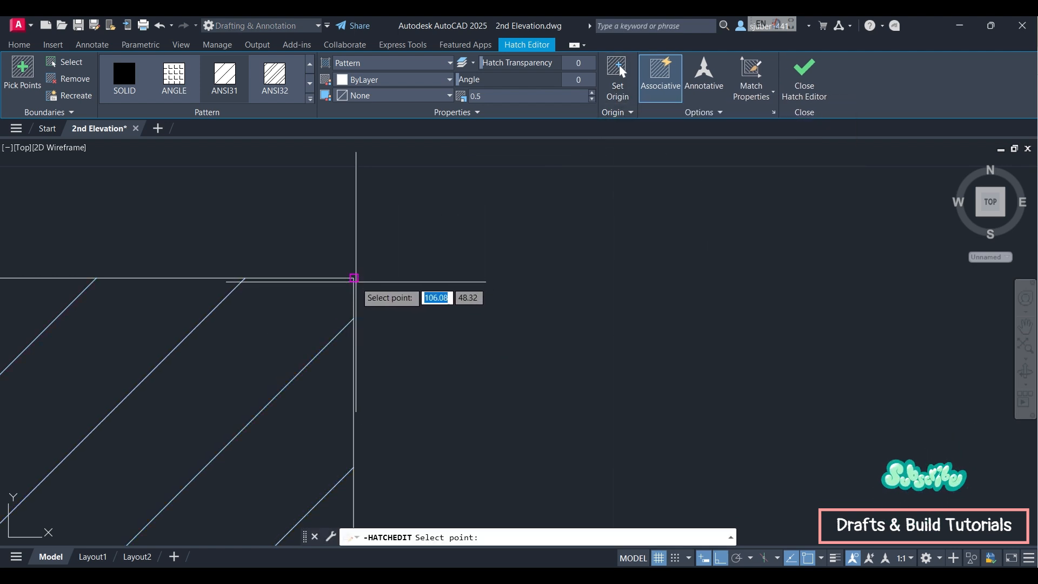
pyautogui.click(354, 277)
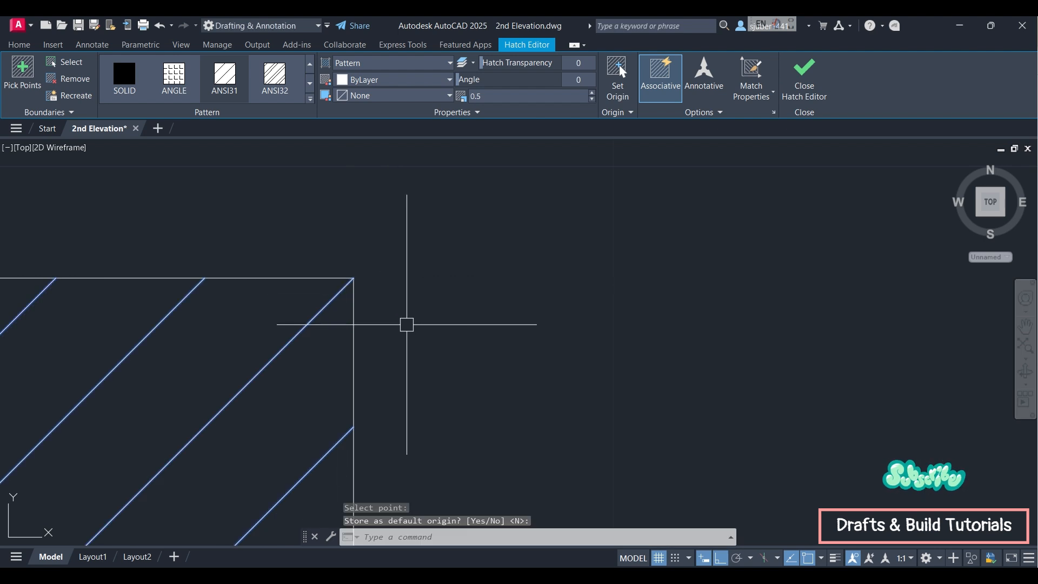
pyautogui.scroll(-3, 403, 324)
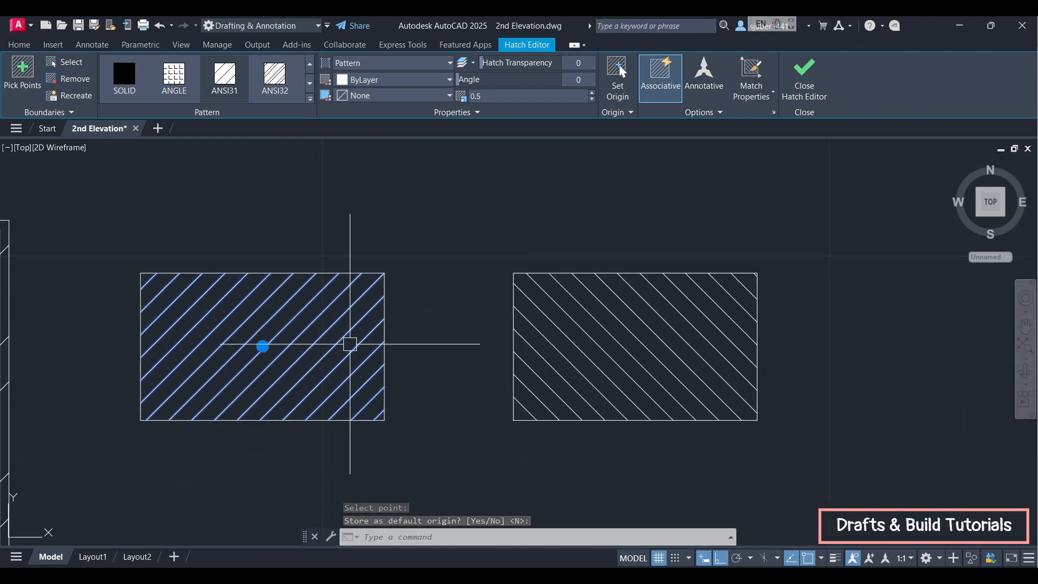
# Set the left rectangle's hatch origin to the upper-left corner of the right rectangle and deselect the hatch.
pyautogui.scroll(4, 576, 292)
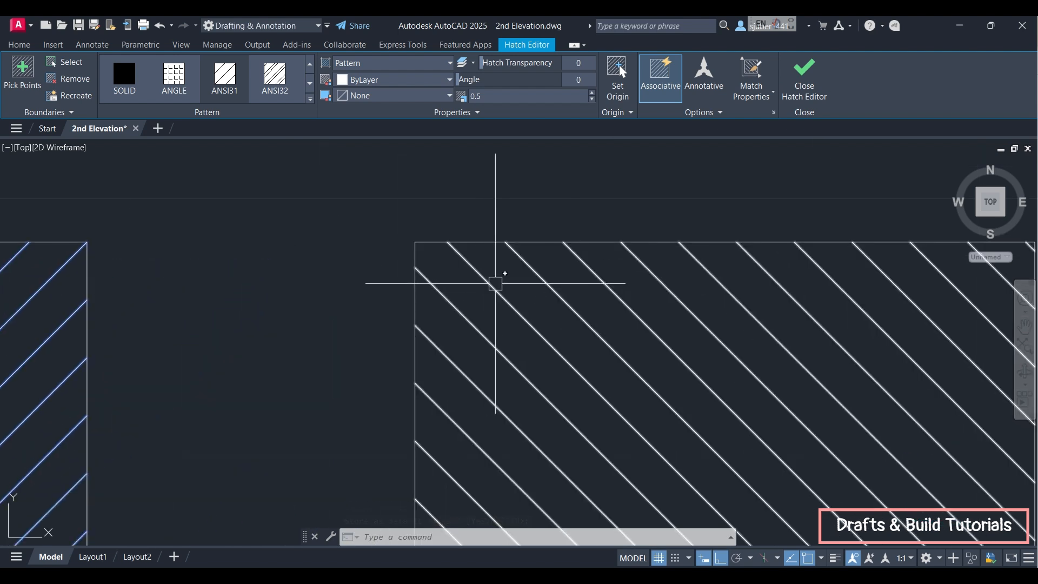
pyautogui.click(618, 76)
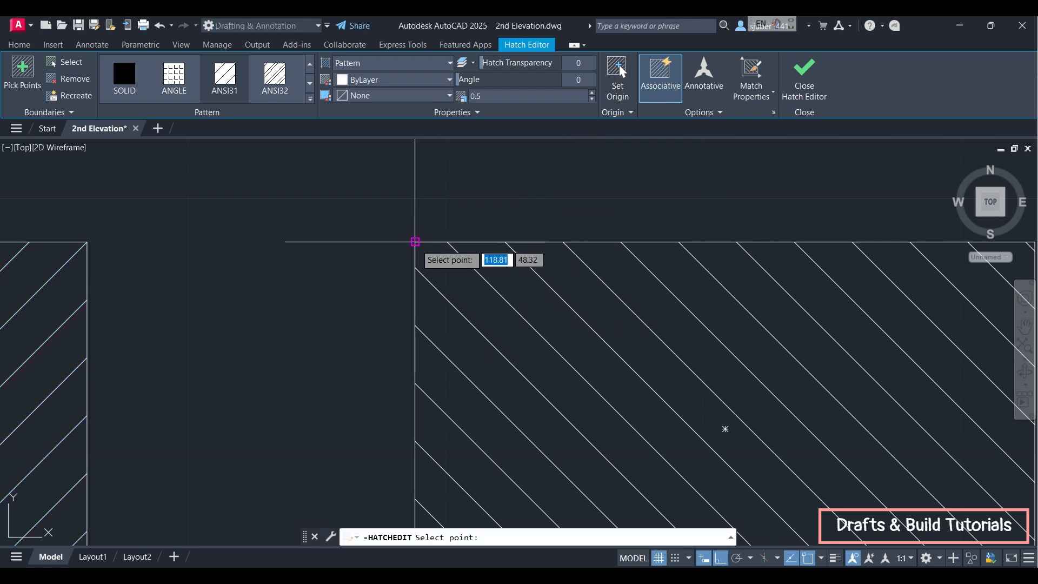
pyautogui.click(416, 242)
pyautogui.press('Return')
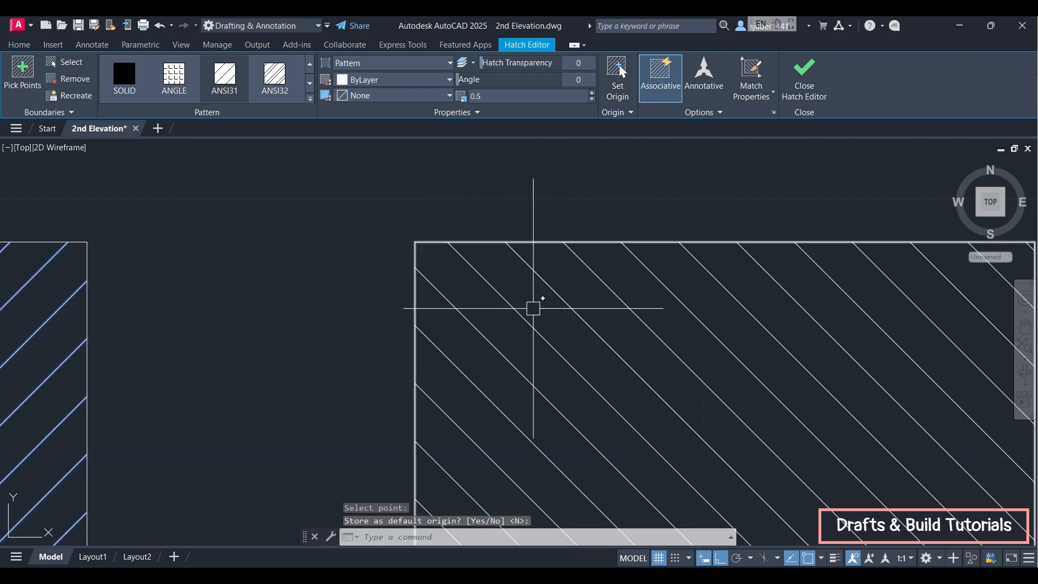
pyautogui.press('Escape')
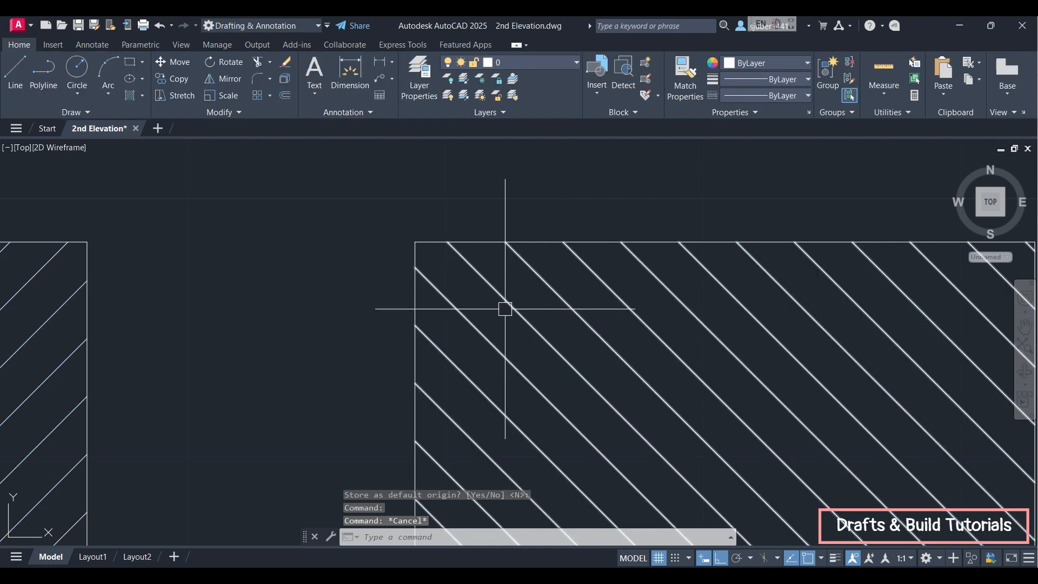
# Set the origin of the right rectangle's hatch to that rectangle's upper-left corner and deselect it.
pyautogui.click(505, 307)
pyautogui.click(618, 69)
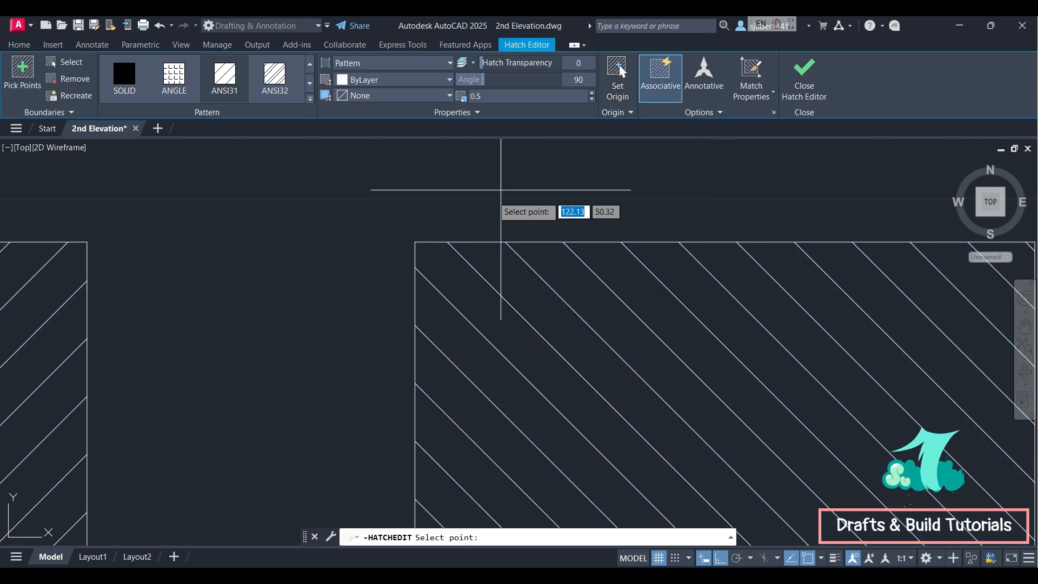
pyautogui.click(416, 242)
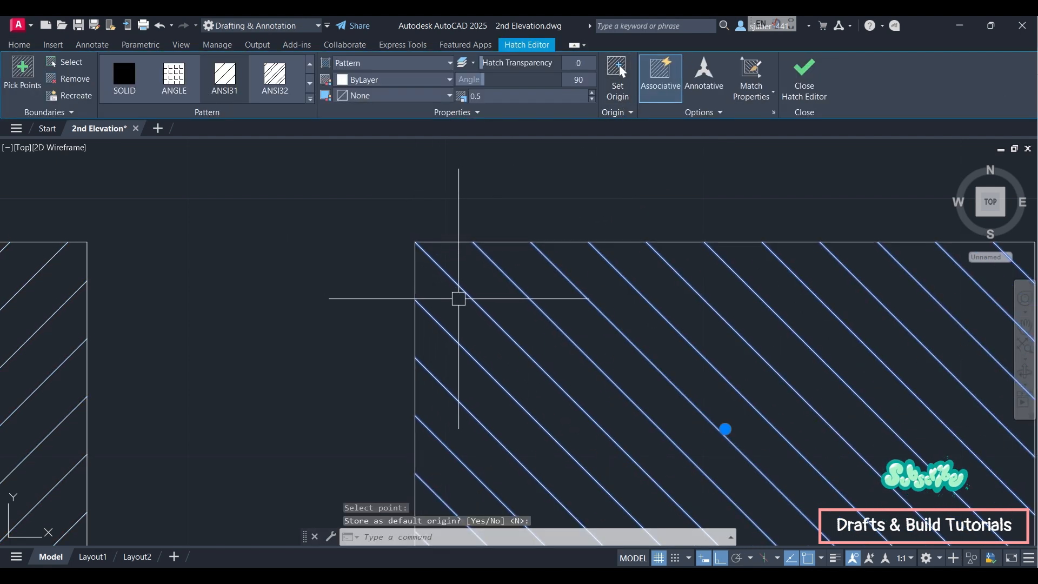
pyautogui.moveTo(311, 311); pyautogui.dragTo(681, 257, button='middle')
pyautogui.press('Escape')
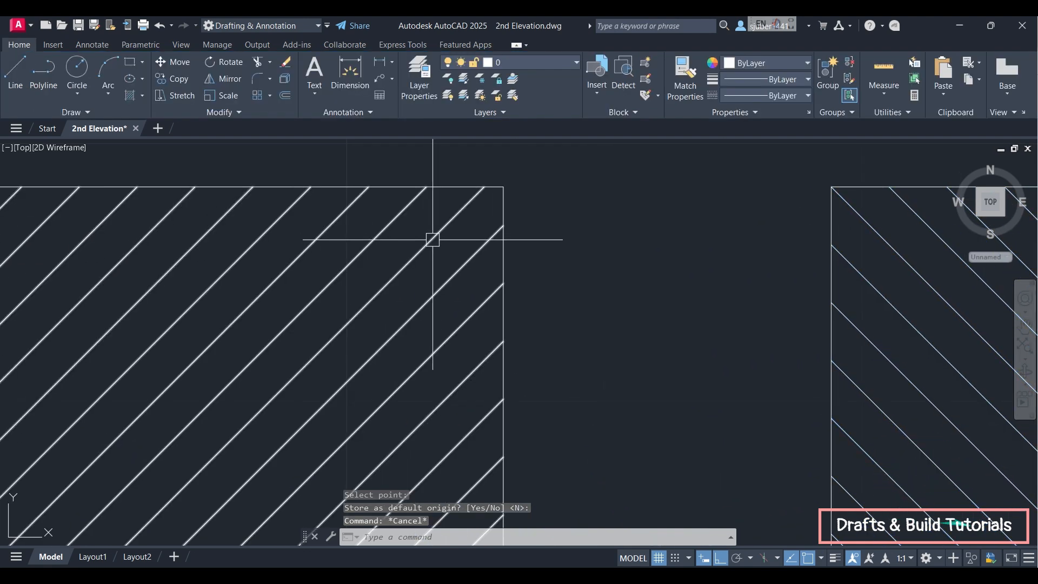
# Reassign the left rectangle's hatch origin to its own upper-right corner and deselect the hatch.
pyautogui.click(430, 238)
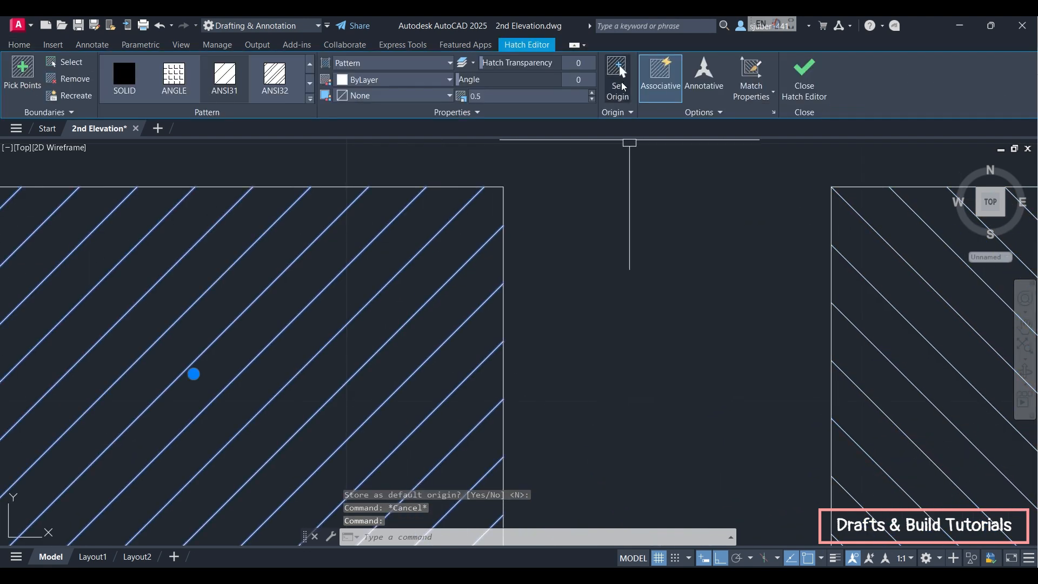
pyautogui.click(617, 76)
pyautogui.click(503, 186)
pyautogui.scroll(-4, 617, 273)
pyautogui.press('Escape')
pyautogui.moveTo(623, 281); pyautogui.dragTo(516, 275, button='middle')
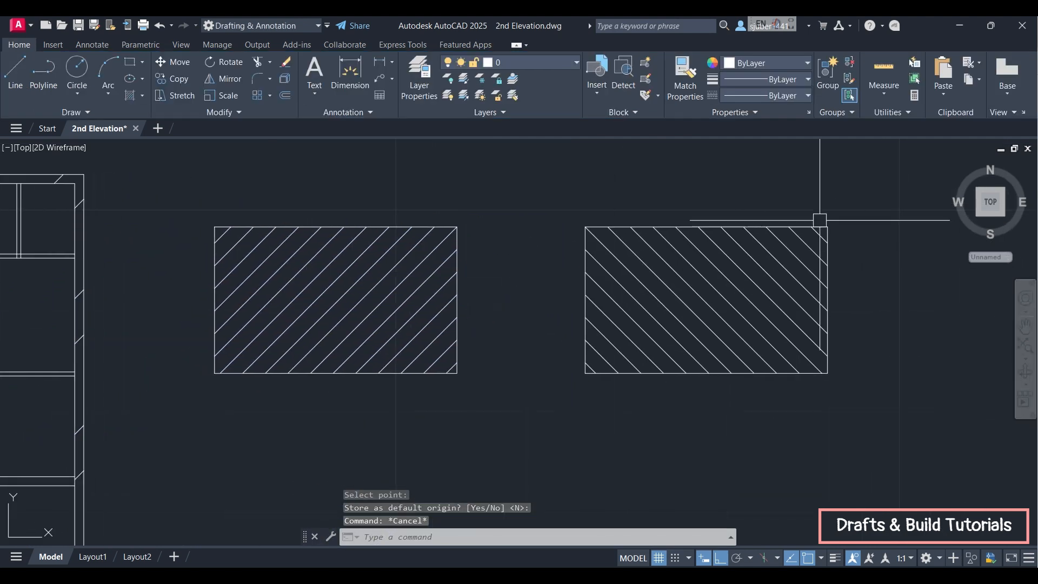
# Draw an open polyline box below the left hatched rectangle, about 24 wide with a left side about 15 long, leaving a gap at its upper-left corner.
pyautogui.moveTo(538, 342); pyautogui.dragTo(716, 350, button='middle')
pyautogui.scroll(-2, 696, 353)
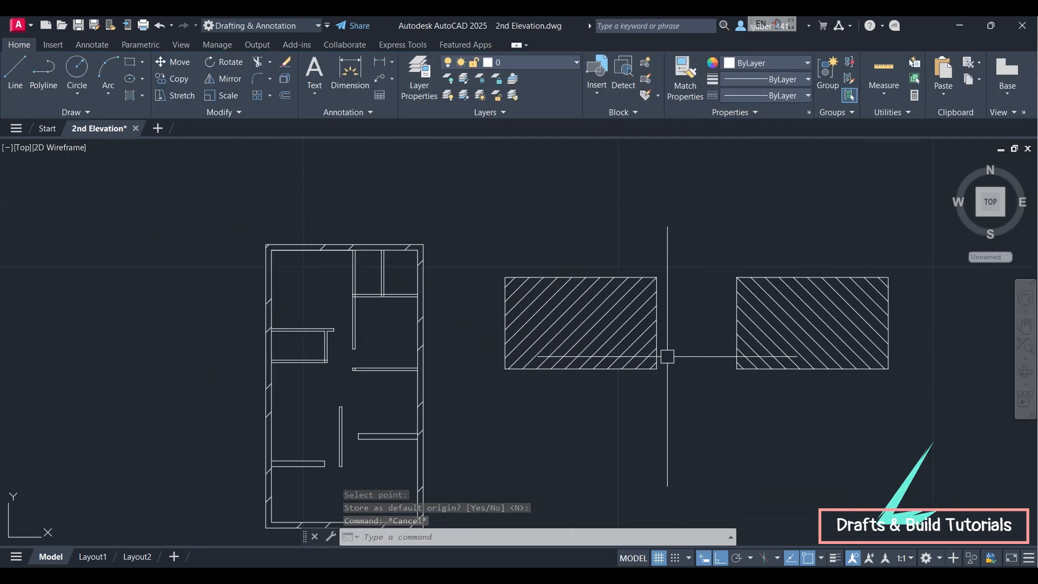
pyautogui.moveTo(570, 378); pyautogui.dragTo(441, 340, button='middle')
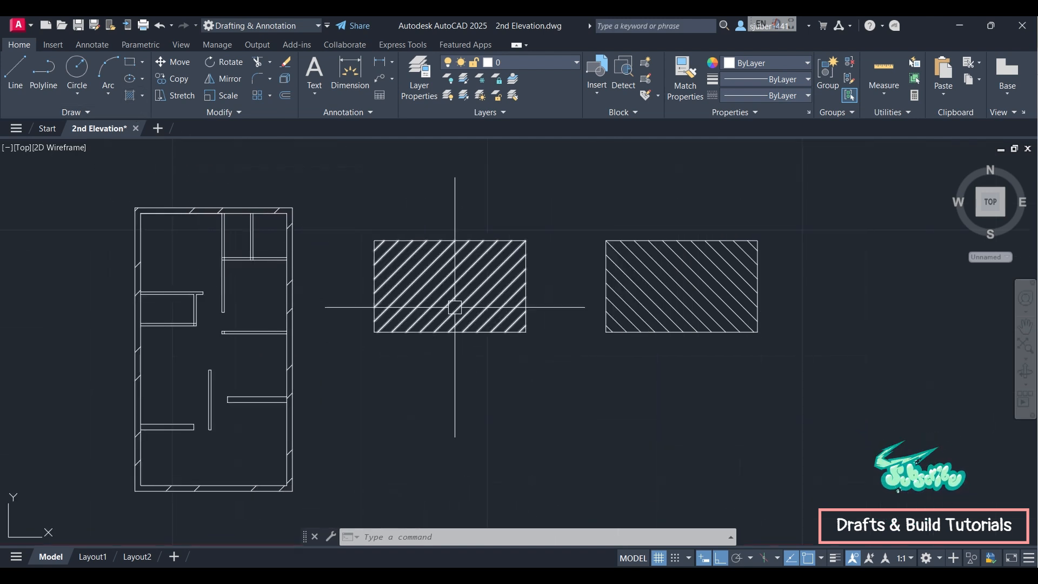
pyautogui.click(50, 82)
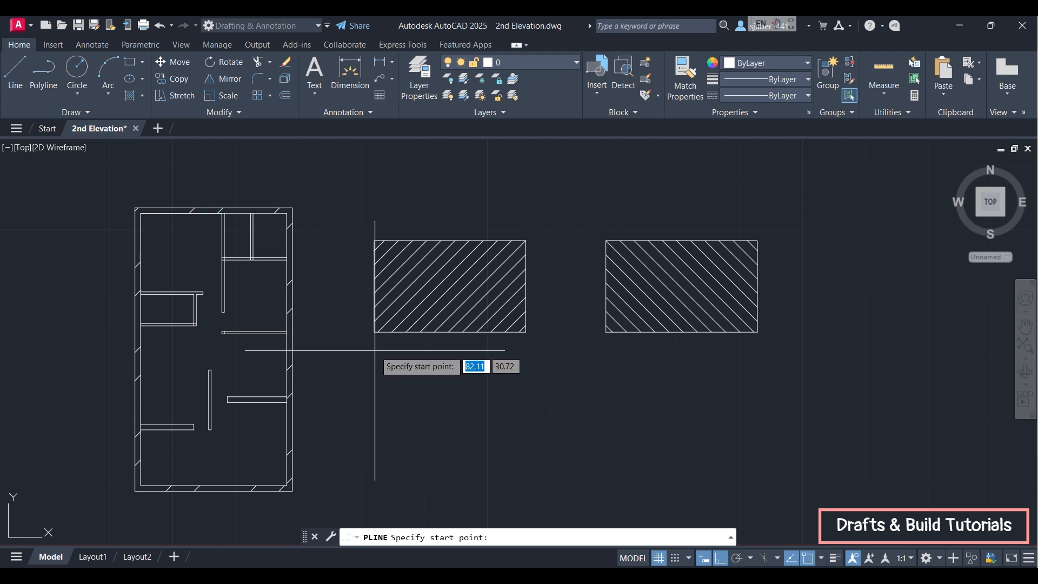
pyautogui.click(374, 388)
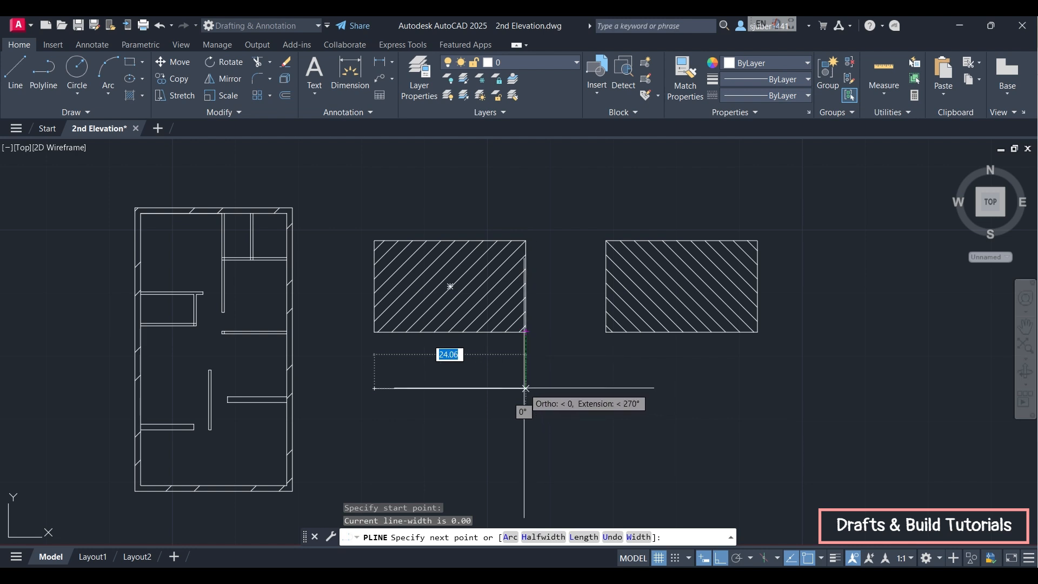
pyautogui.click(525, 389)
pyautogui.moveTo(519, 495); pyautogui.dragTo(514, 374, button='middle')
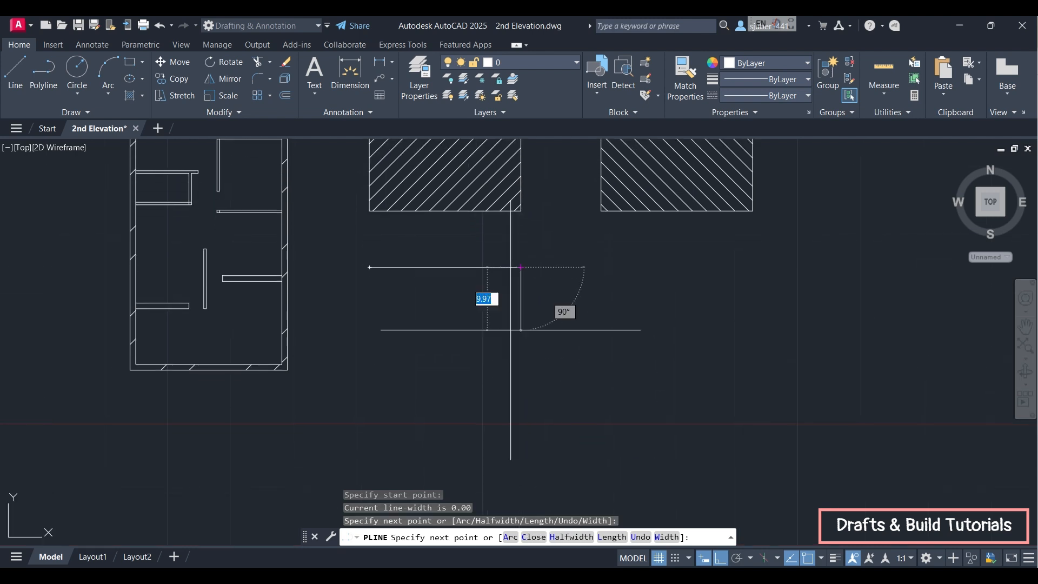
pyautogui.click(514, 374)
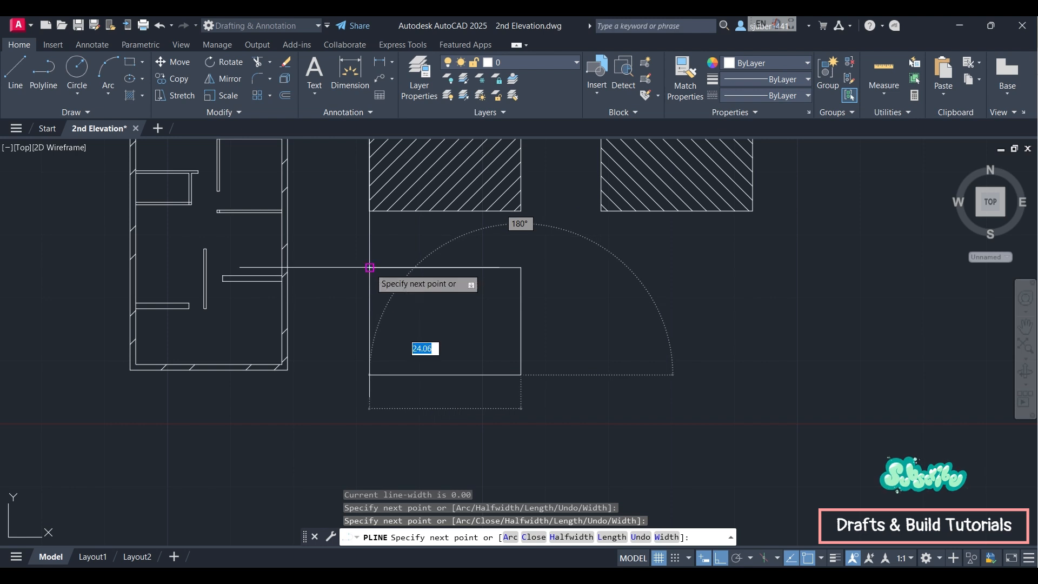
pyautogui.click(370, 374)
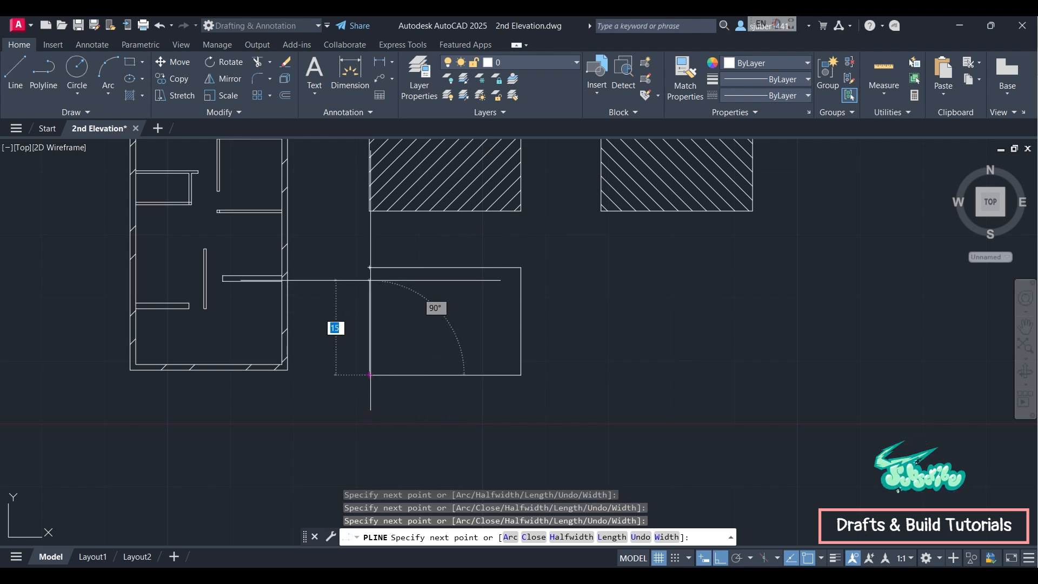
pyautogui.click(369, 280)
pyautogui.press('Escape')
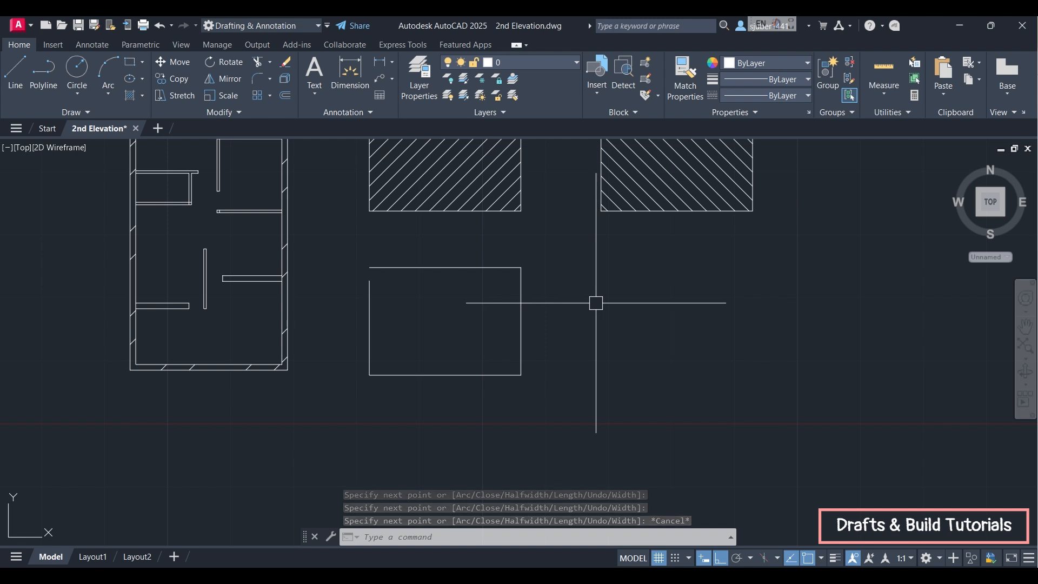
# Try to hatch the interior of the open polyline box and inspect its upper-left gap.
pyautogui.click(130, 96)
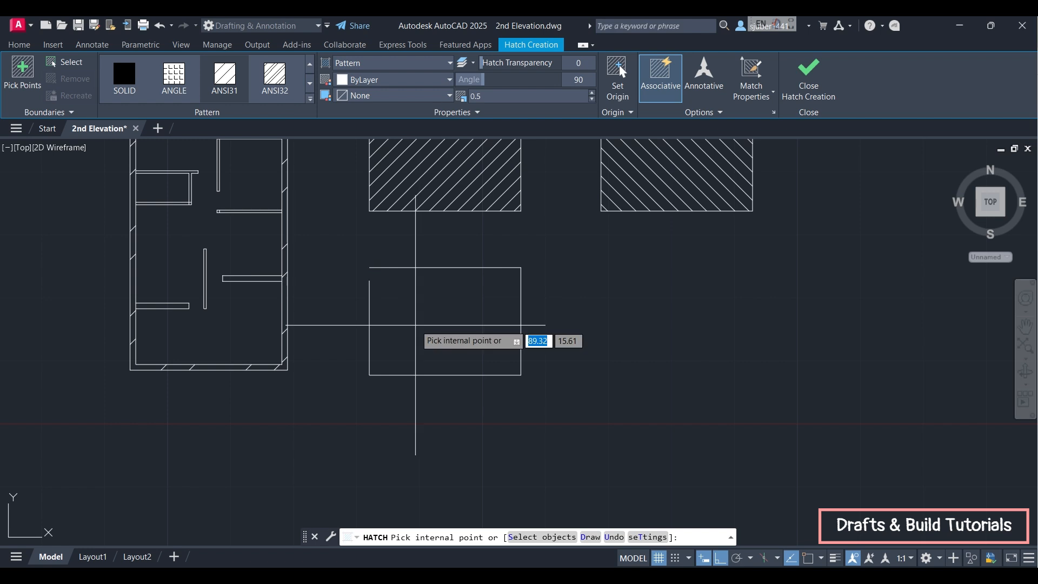
pyautogui.click(454, 327)
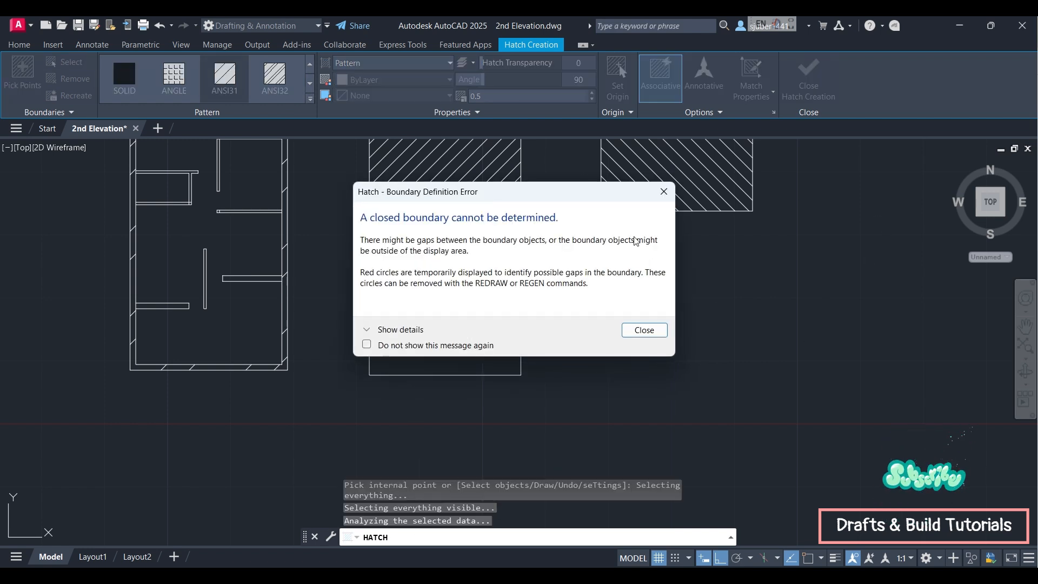
pyautogui.click(664, 332)
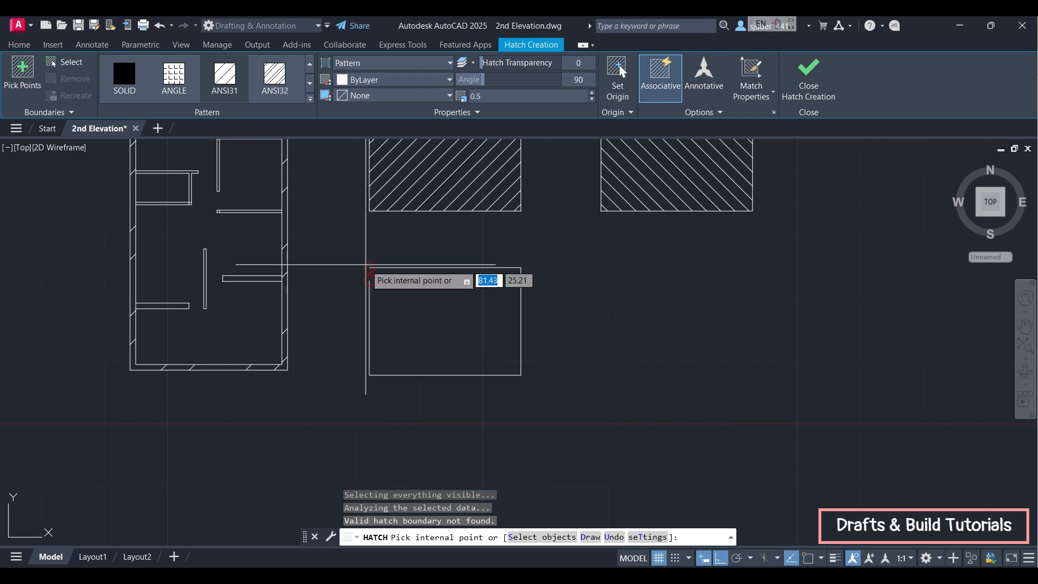
pyautogui.scroll(2, 367, 265)
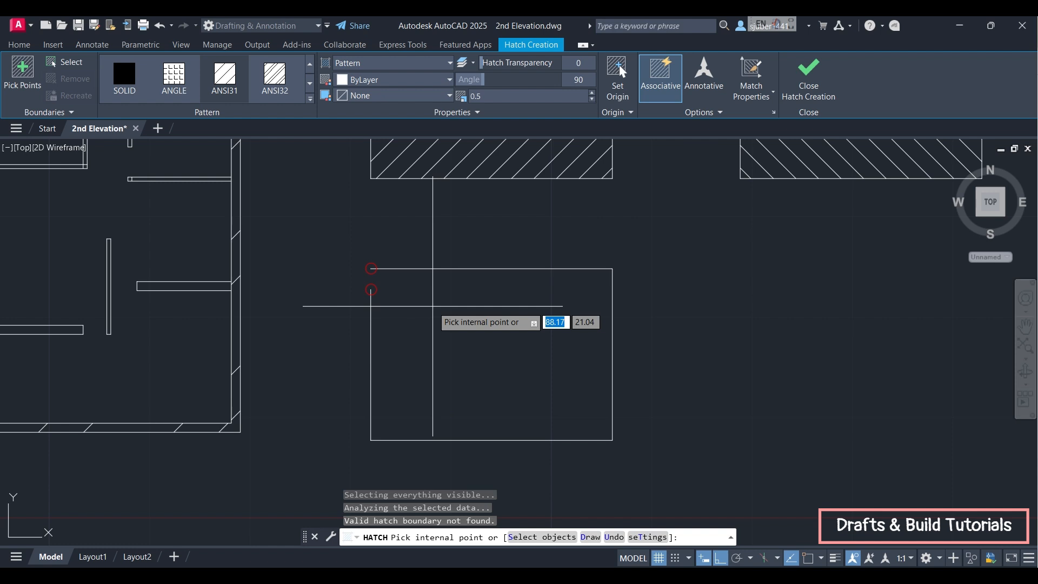
pyautogui.write('h')
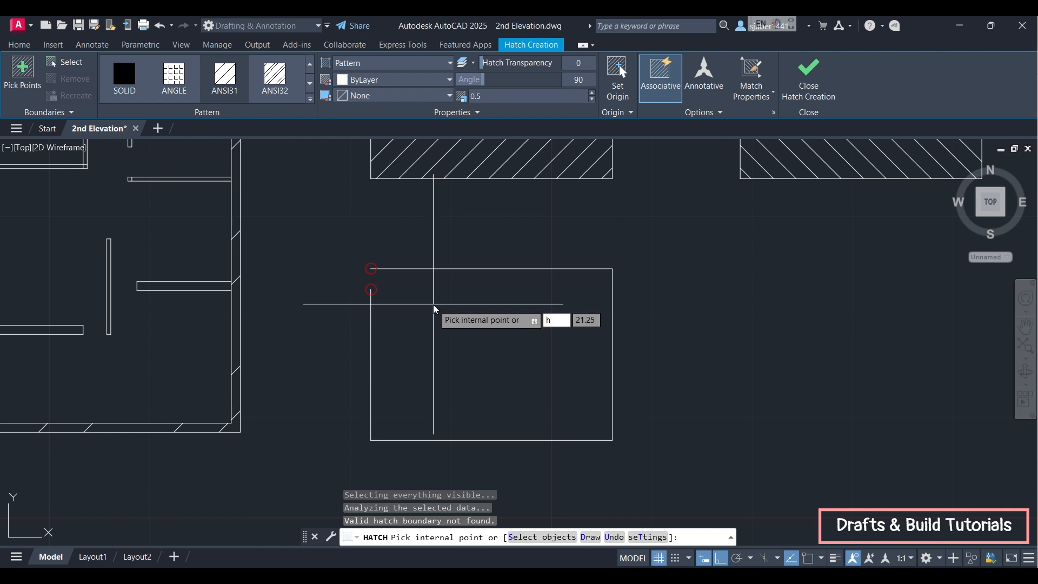
pyautogui.press('Escape')
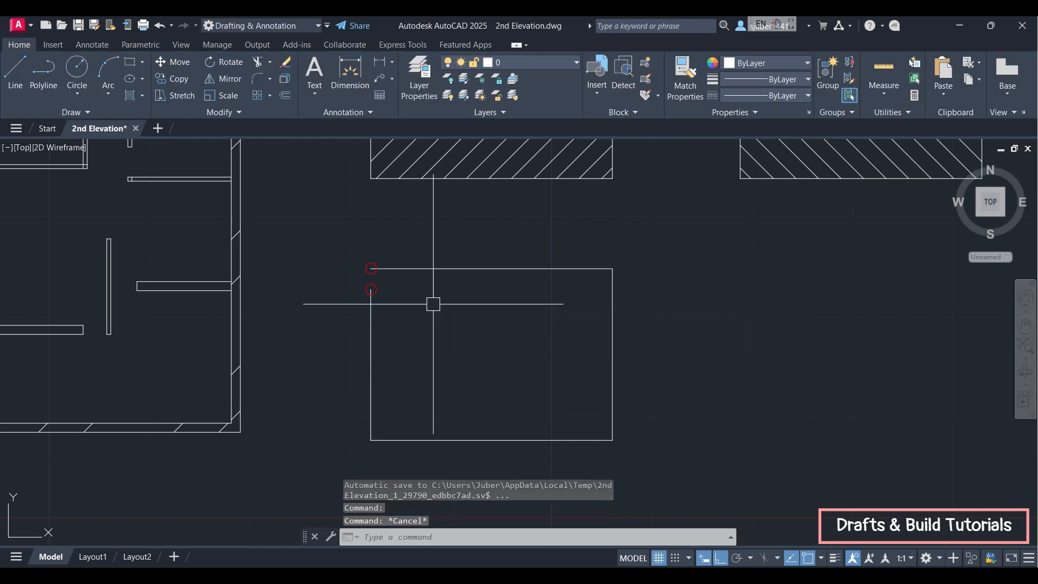
pyautogui.write('h')
pyautogui.press('Return')
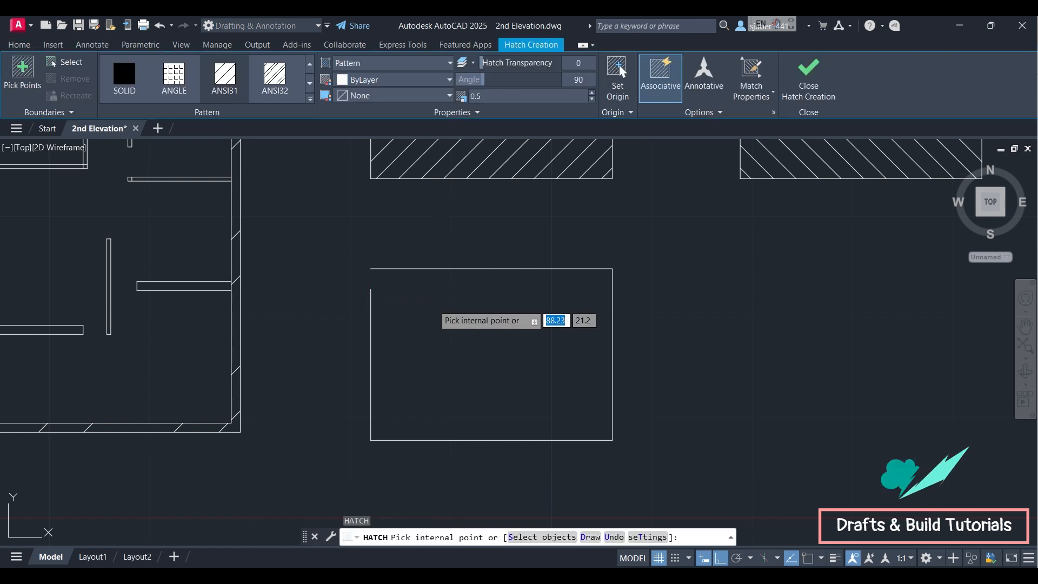
pyautogui.press('Escape')
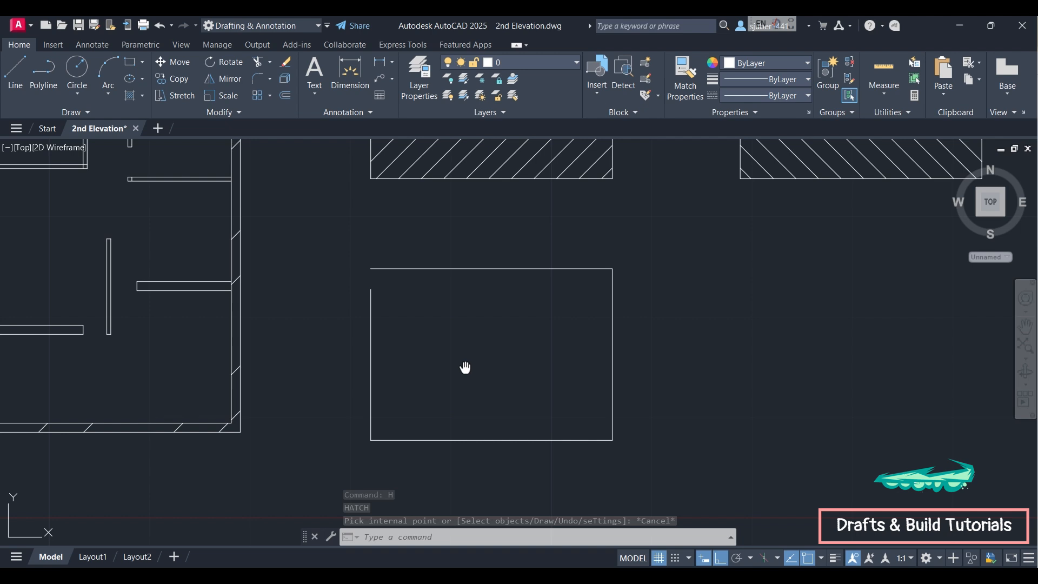
pyautogui.moveTo(464, 366); pyautogui.dragTo(368, 320, button='middle')
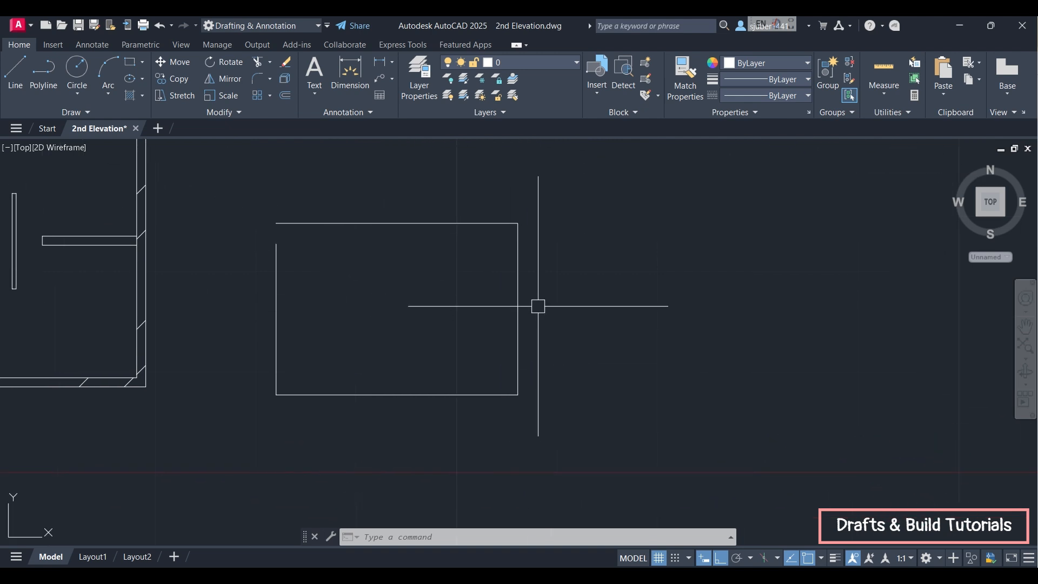
# Examine the Gap Tolerance option of the Hatch command and leave the command without hatching.
pyautogui.click(130, 96)
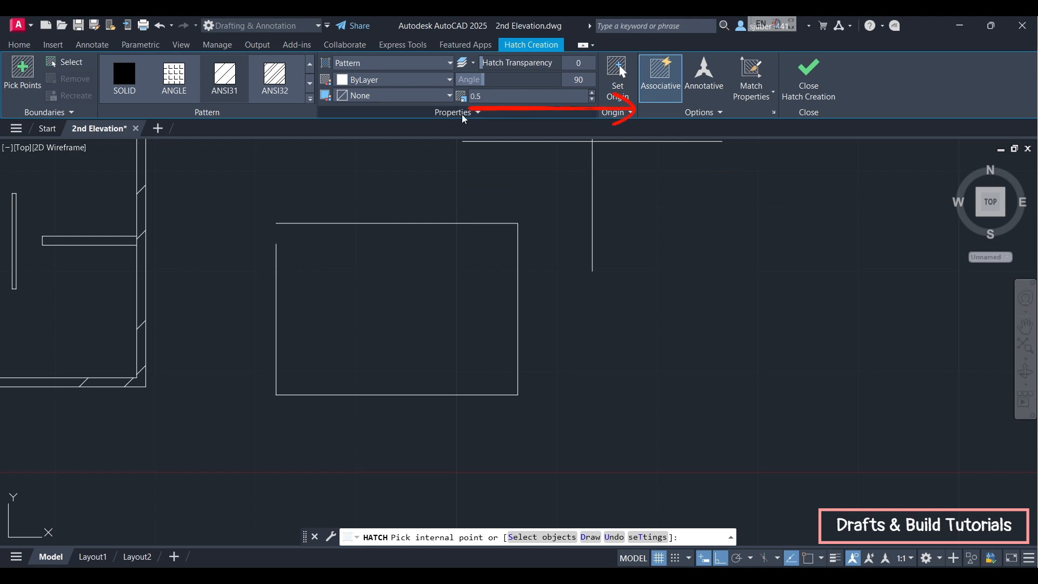
pyautogui.click(722, 113)
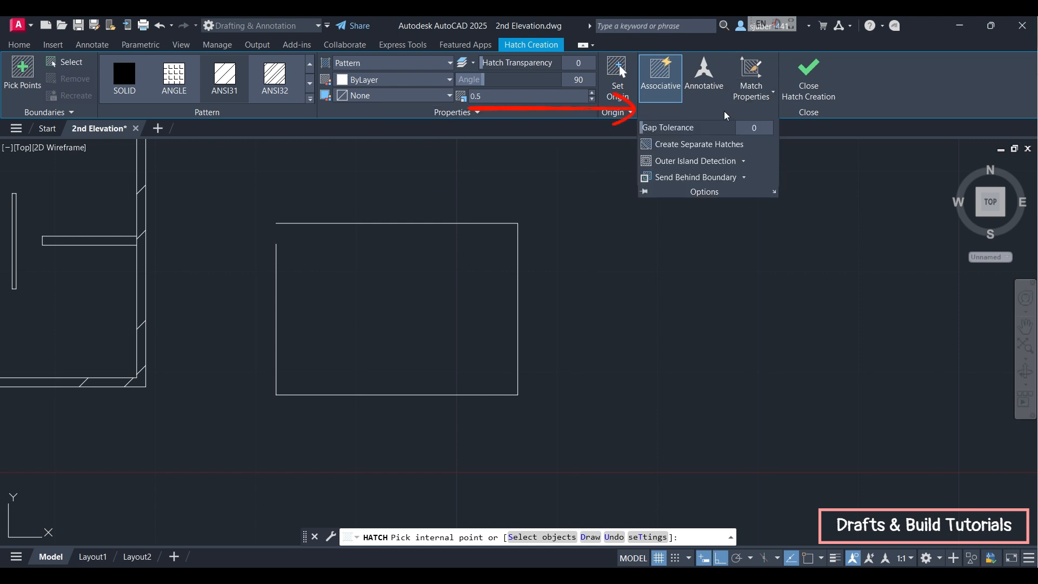
pyautogui.click(823, 153)
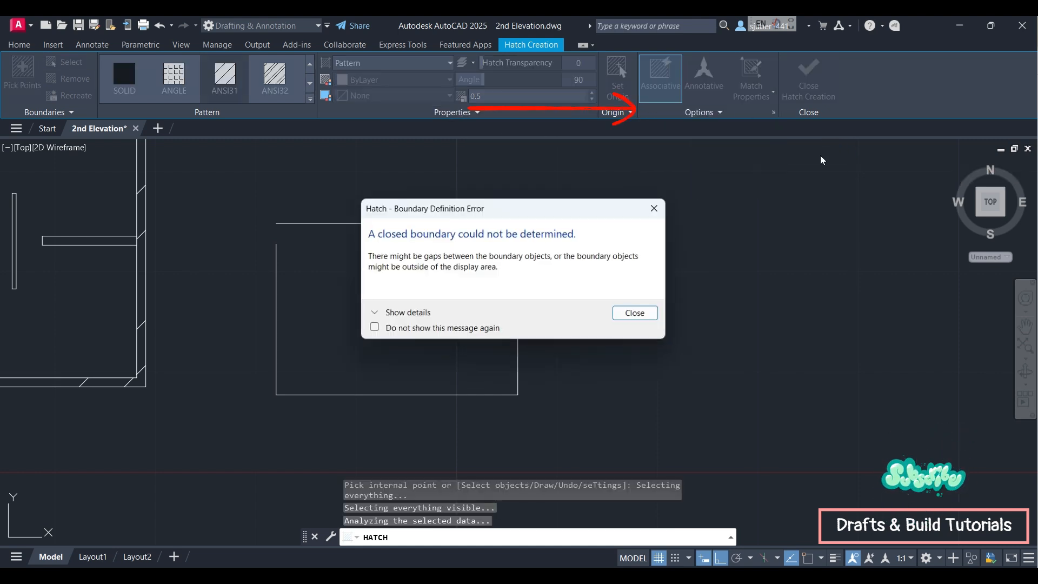
pyautogui.click(651, 215)
pyautogui.press('Escape')
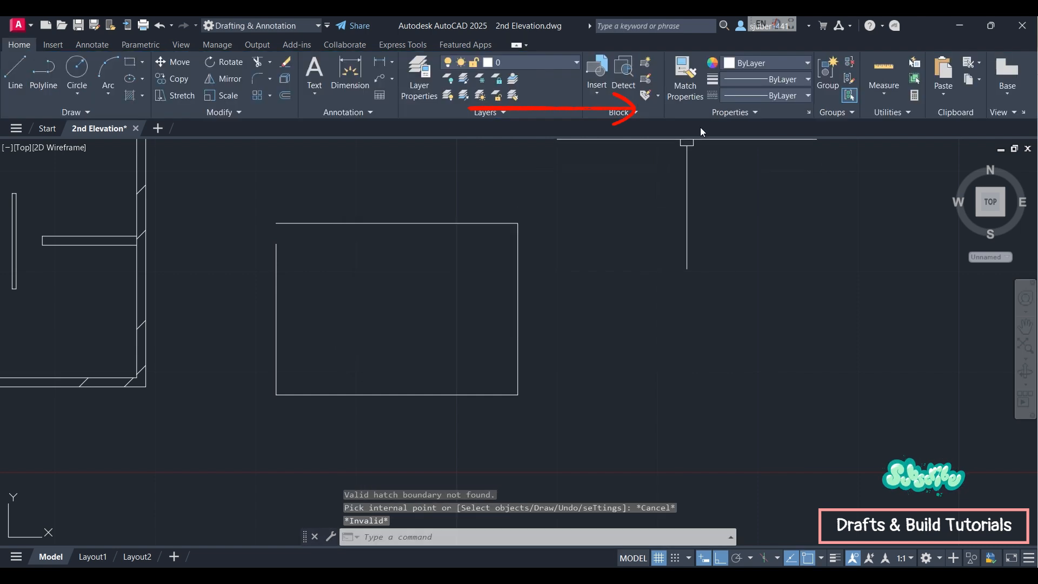
pyautogui.click(129, 95)
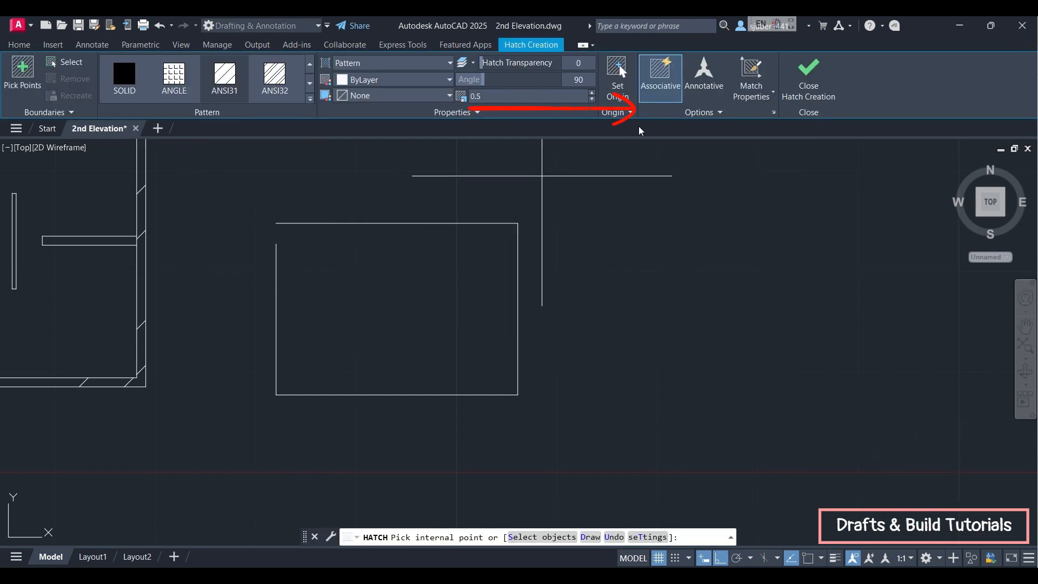
pyautogui.click(696, 115)
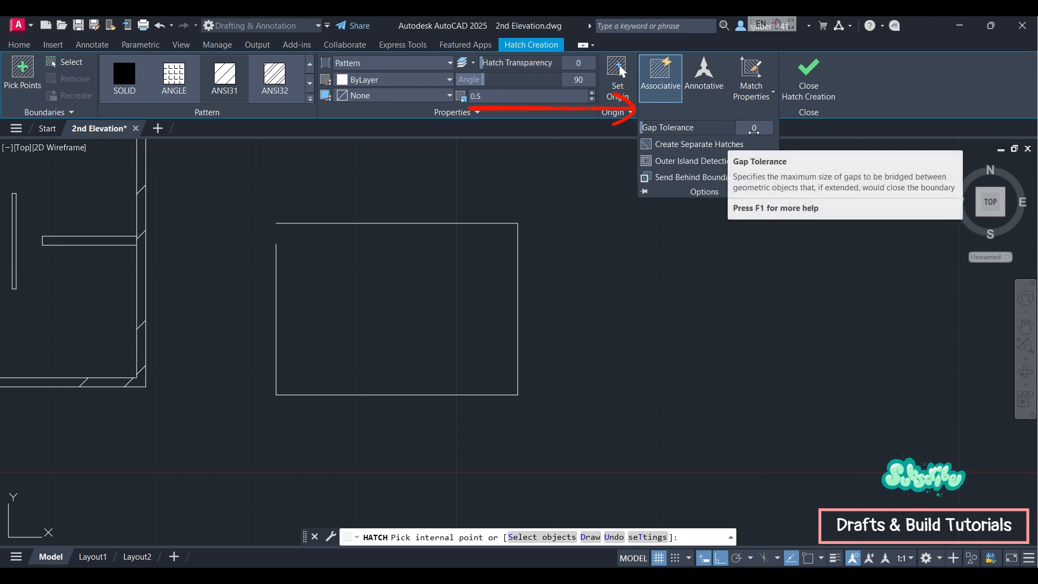
pyautogui.press('Escape')
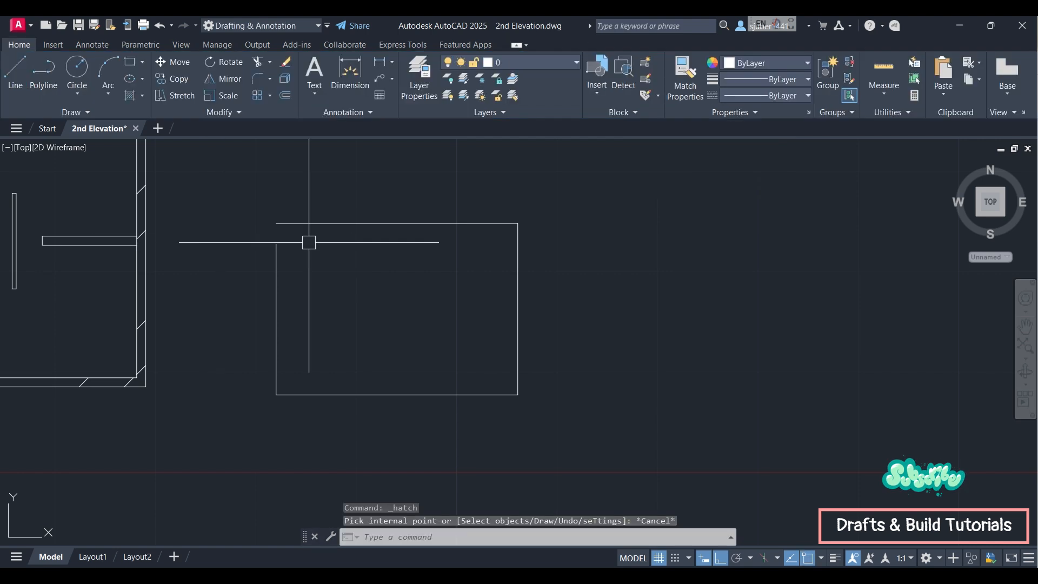
# Measure the gap at the open box's upper-left corner with a linear dimension and undo the dimension.
pyautogui.scroll(4, 293, 238)
pyautogui.moveTo(276, 234); pyautogui.dragTo(324, 263, button='middle')
pyautogui.scroll(-2, 324, 262)
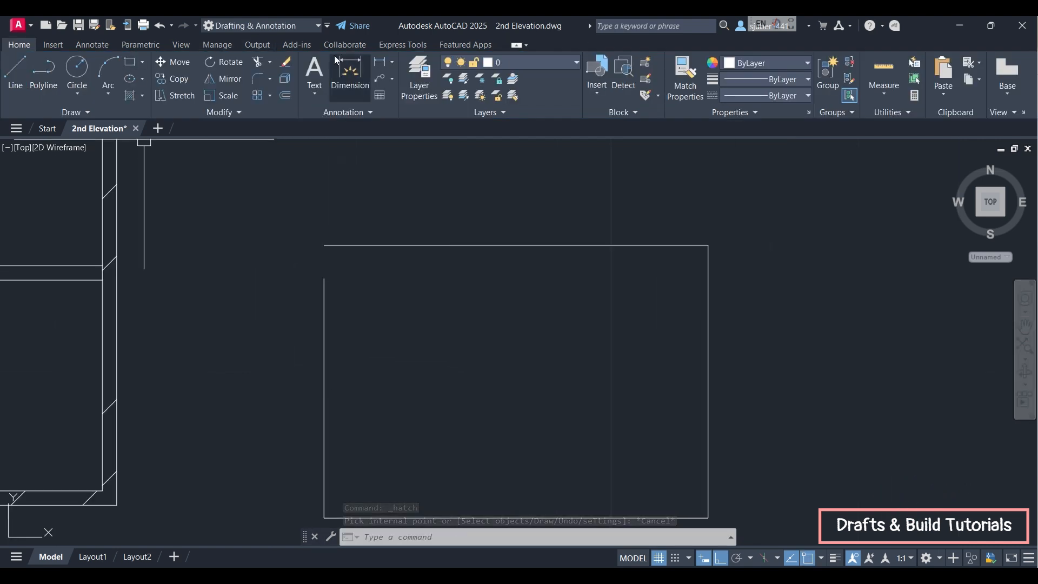
pyautogui.click(381, 65)
pyautogui.click(324, 246)
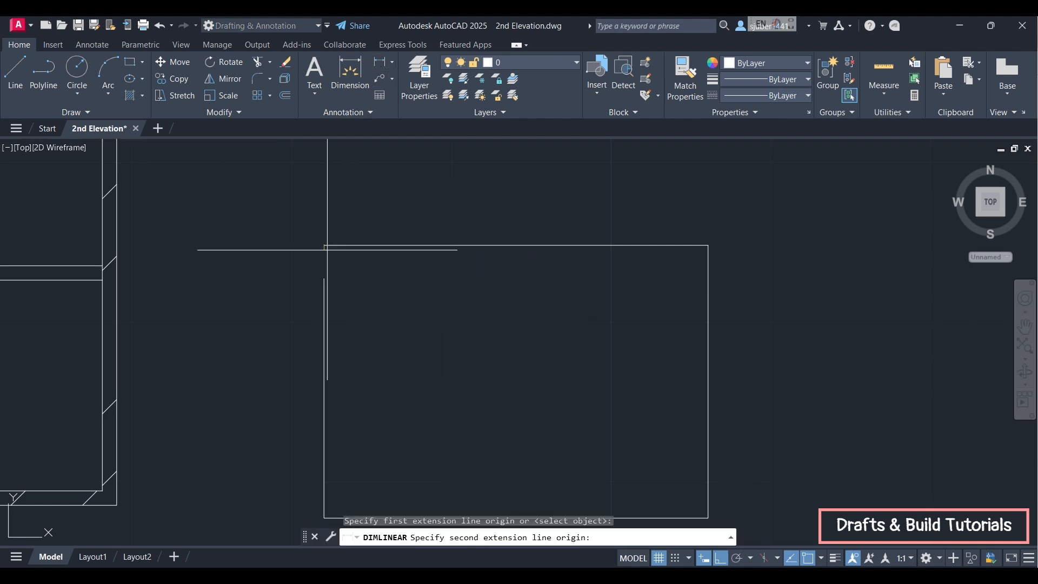
pyautogui.click(324, 278)
pyautogui.click(285, 296)
pyautogui.press('Escape')
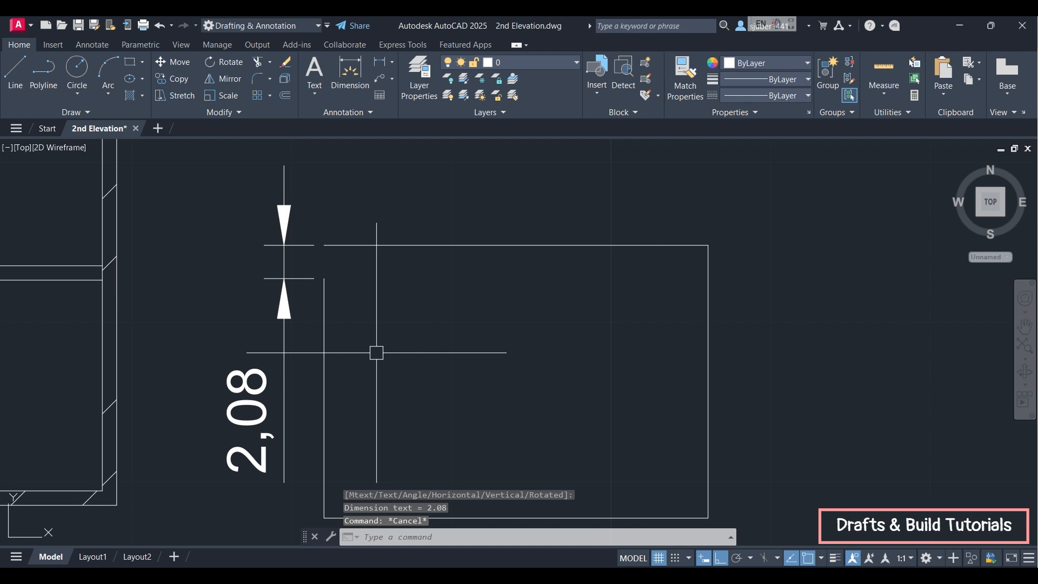
pyautogui.hotkey('ctrl', 'z')
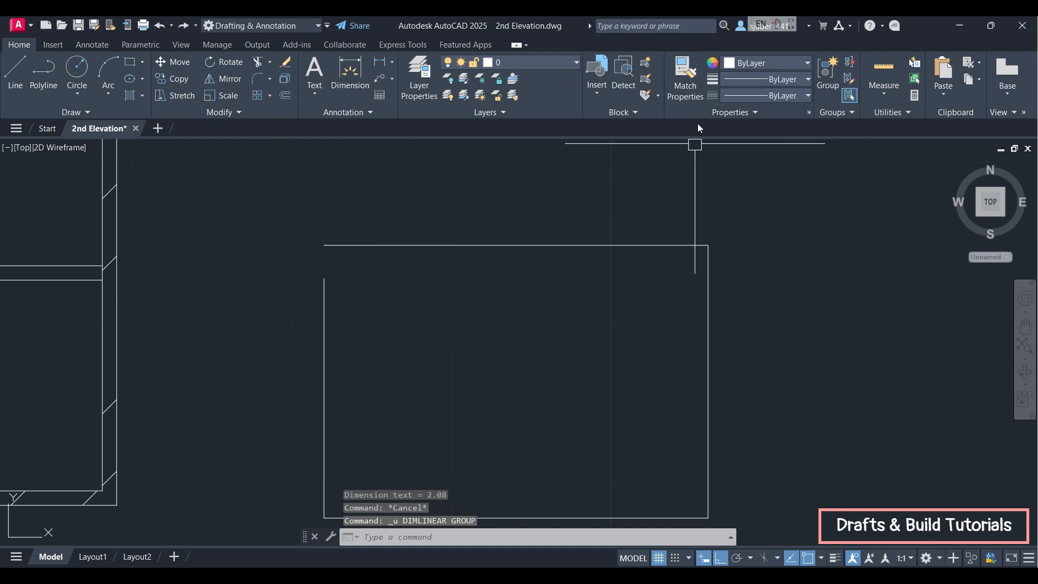
# Set the hatch gap tolerance to 3 and leave the Hatch command.
pyautogui.write('h')
pyautogui.press('Return')
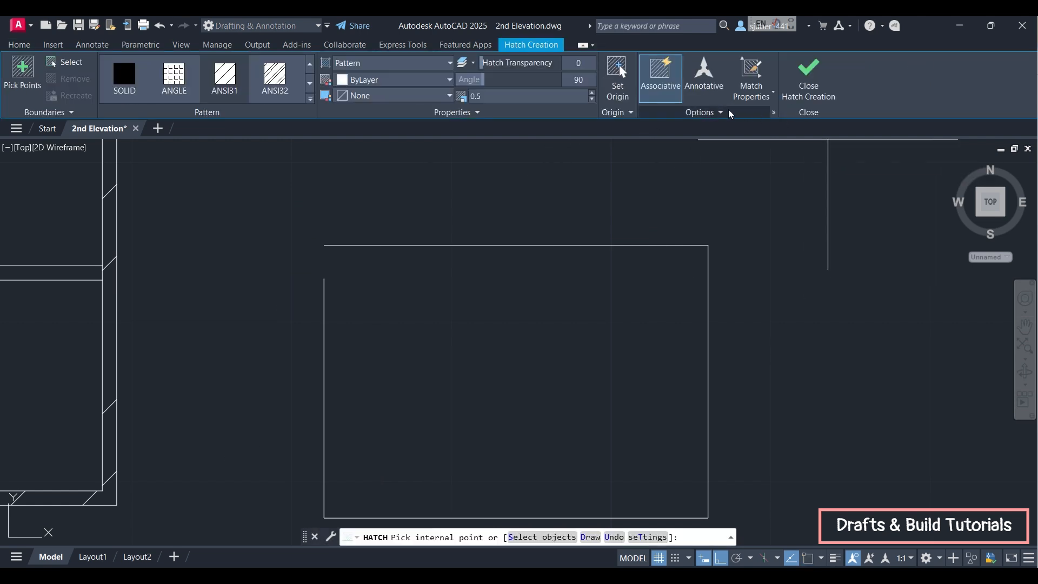
pyautogui.click(713, 112)
pyautogui.write('3')
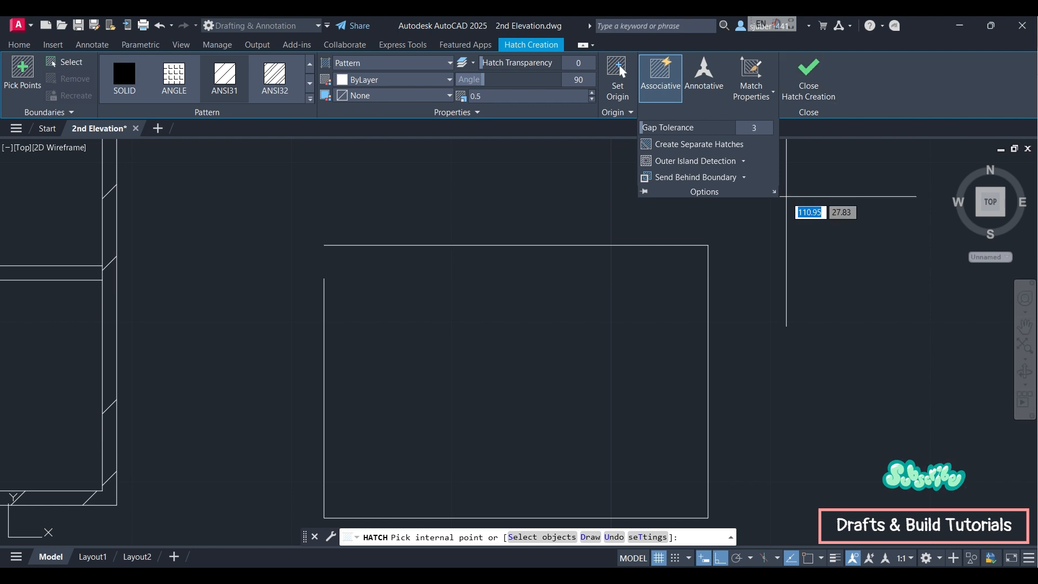
pyautogui.click(672, 260)
pyautogui.click(657, 208)
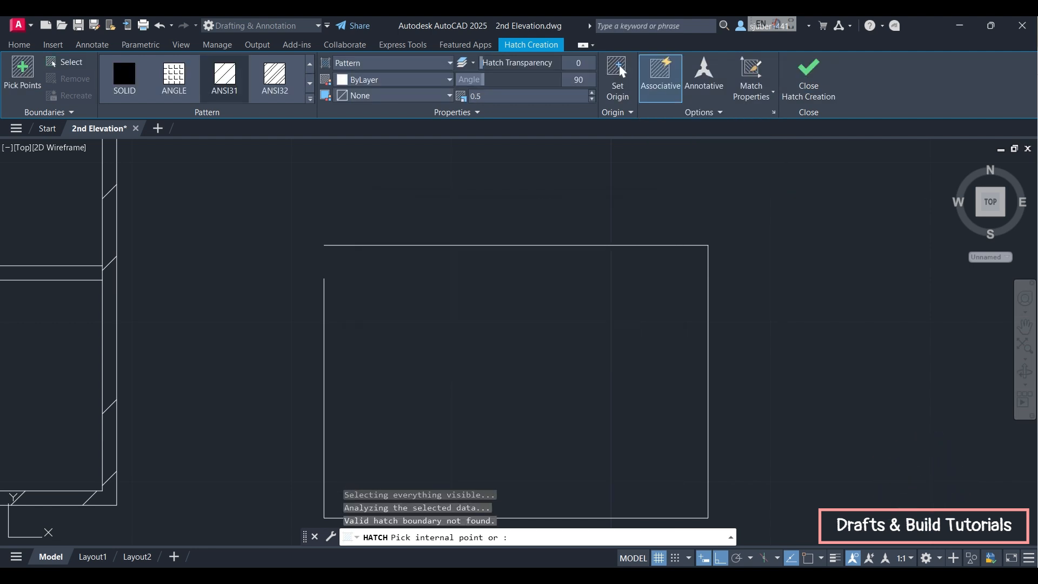
pyautogui.press('Return')
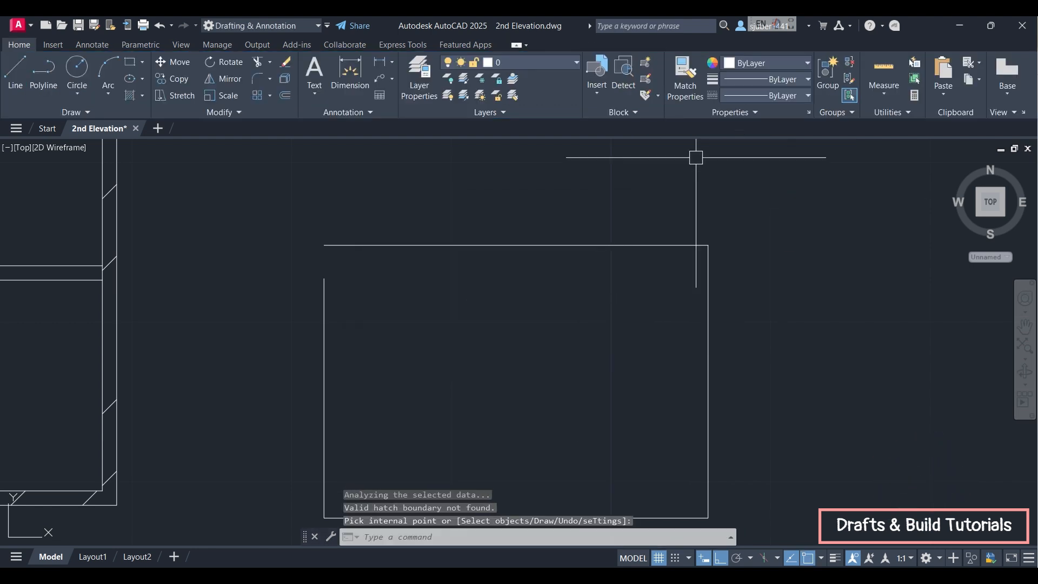
pyautogui.press('Escape')
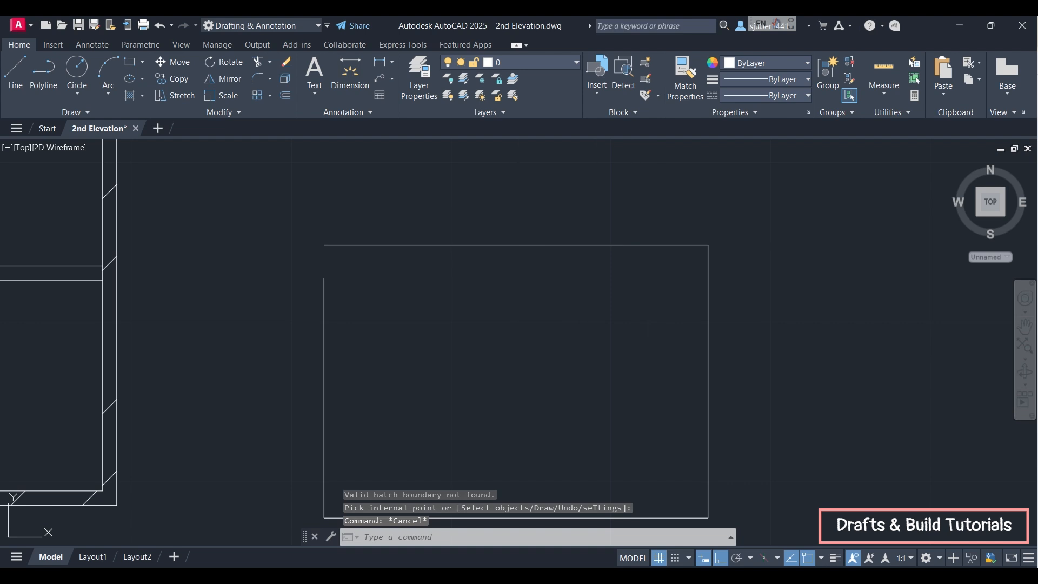
# Hatch the interior of the open polyline box, choosing to continue hatching despite the unclosed boundary.
pyautogui.write('h')
pyautogui.press('Return')
pyautogui.click(543, 358)
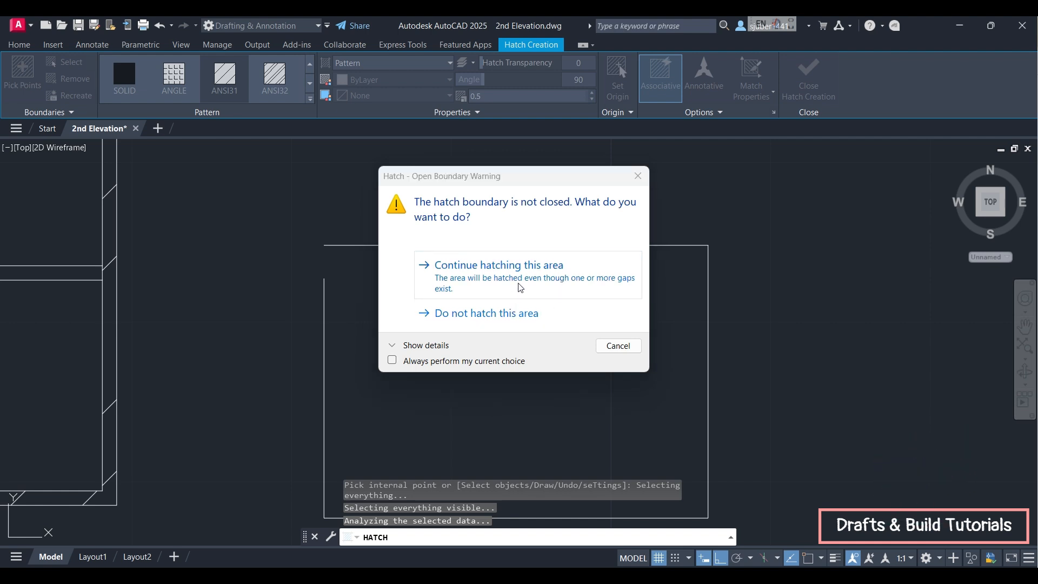
pyautogui.click(520, 287)
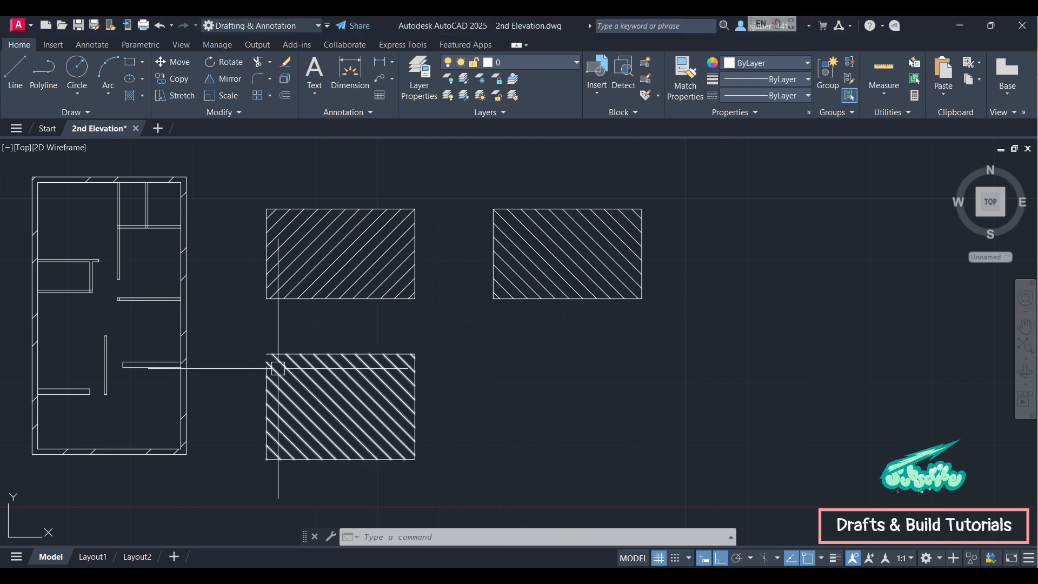
pyautogui.scroll(2, 279, 369)
pyautogui.scroll(-2, 274, 347)
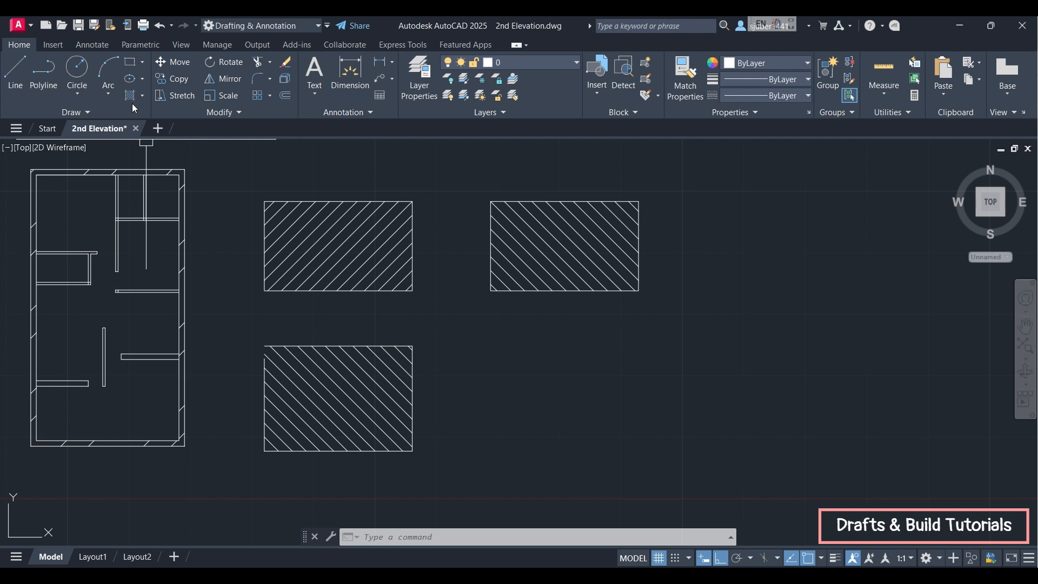
# Draw a rectangle to the right of the hatched open box, below the right hatched rectangle.
pyautogui.click(130, 96)
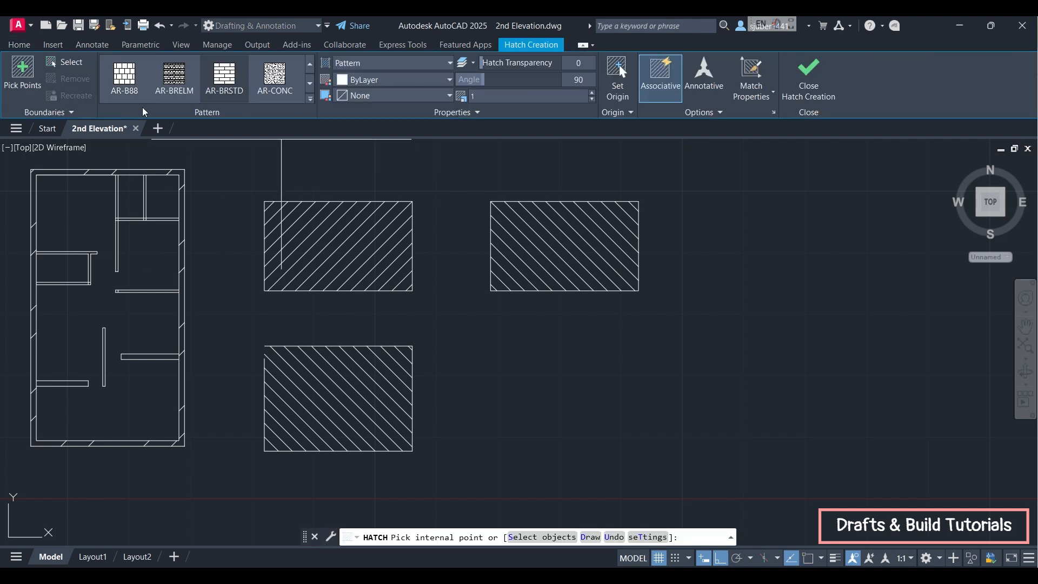
pyautogui.press('Escape')
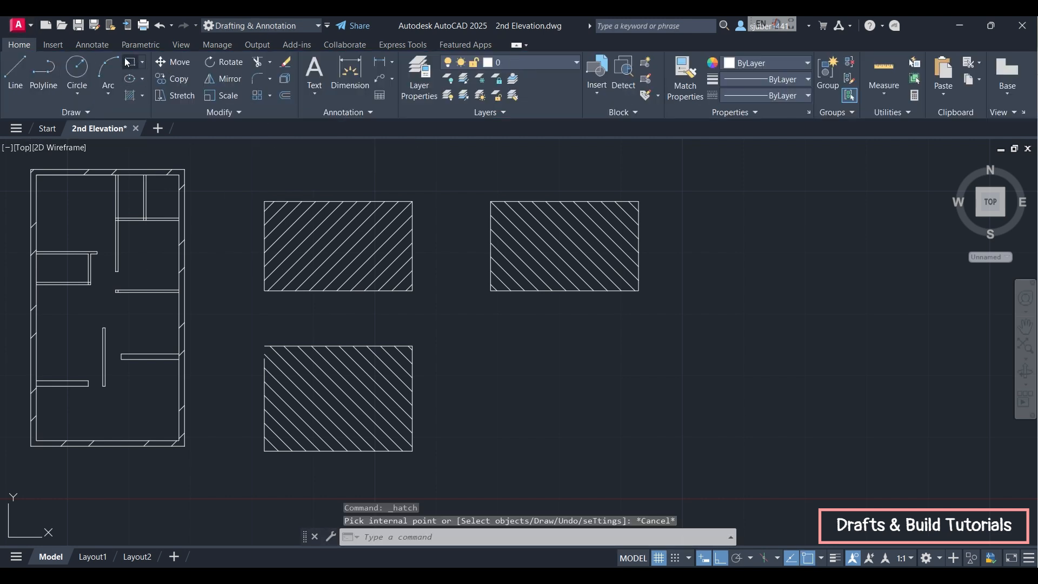
pyautogui.click(128, 62)
pyautogui.click(485, 353)
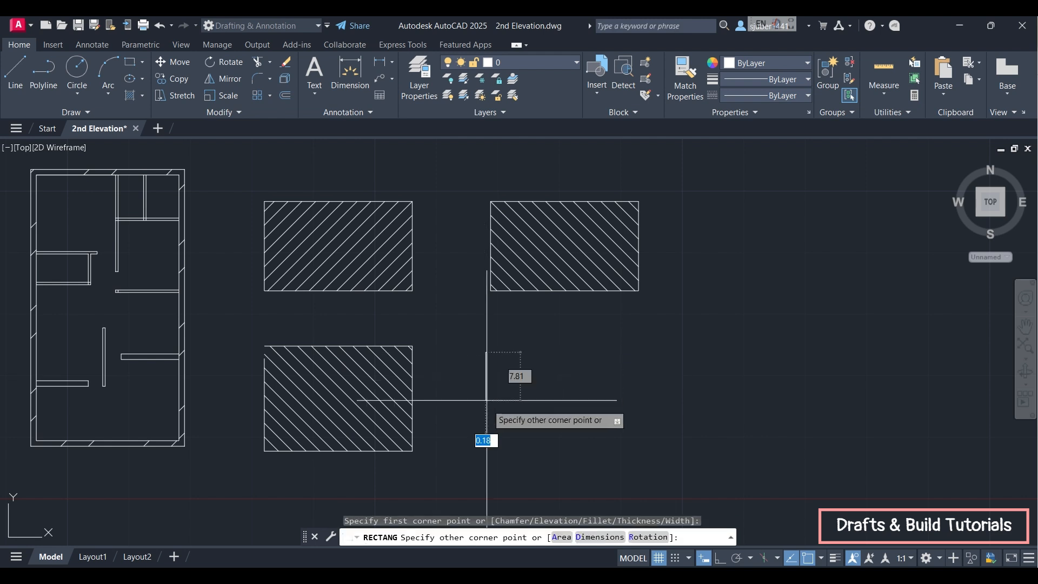
pyautogui.click(706, 447)
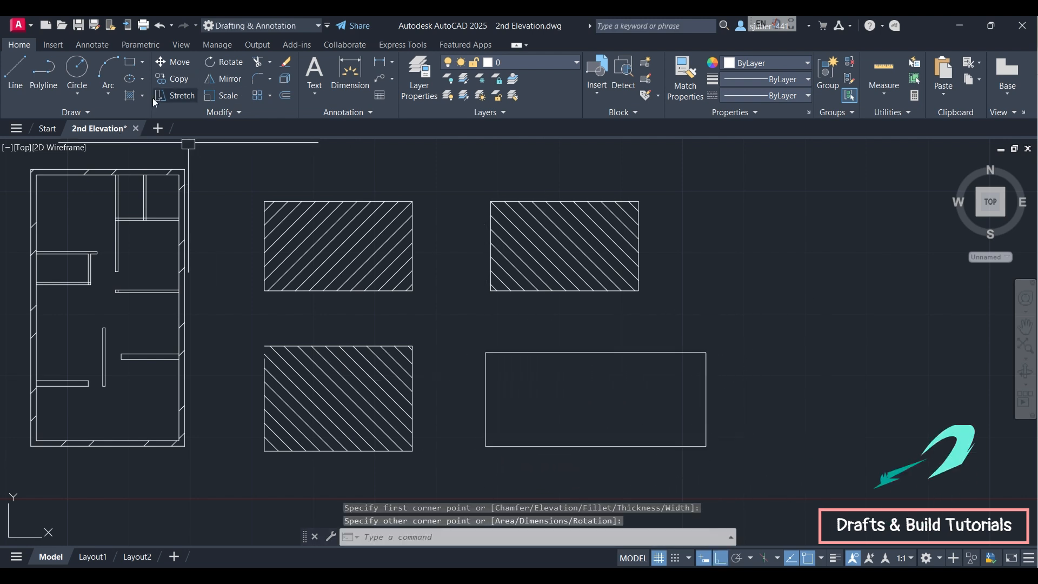
# Apply the AR-BRSTD brick hatch pattern to the interior of the new rectangle.
pyautogui.click(129, 95)
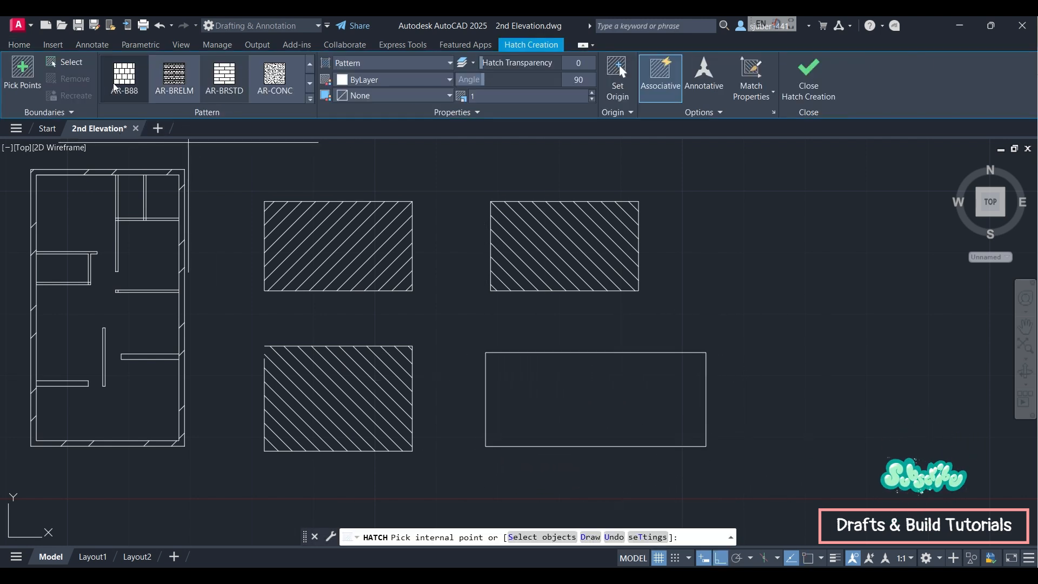
pyautogui.click(309, 100)
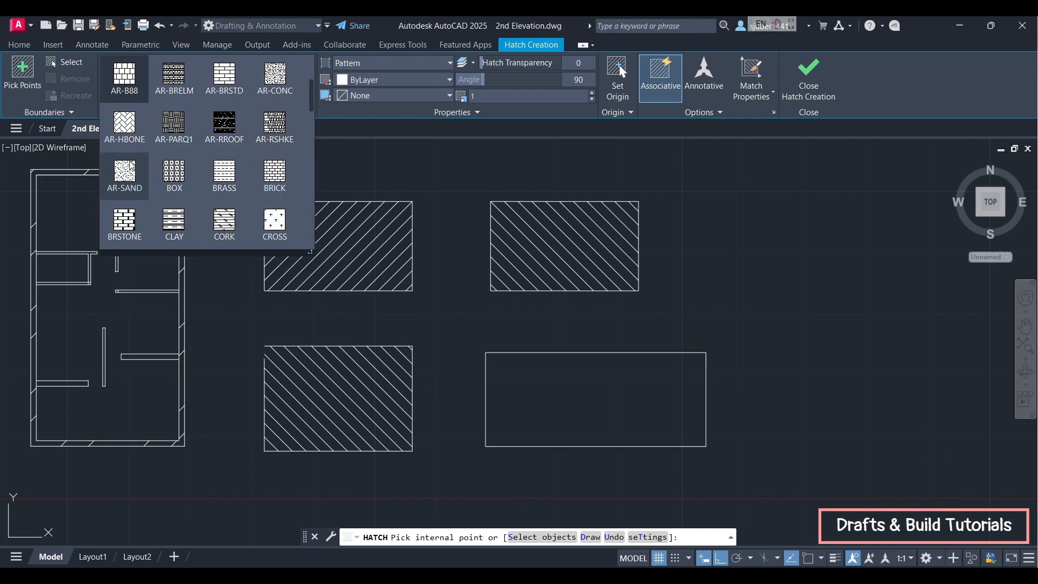
pyautogui.click(225, 78)
pyautogui.click(540, 386)
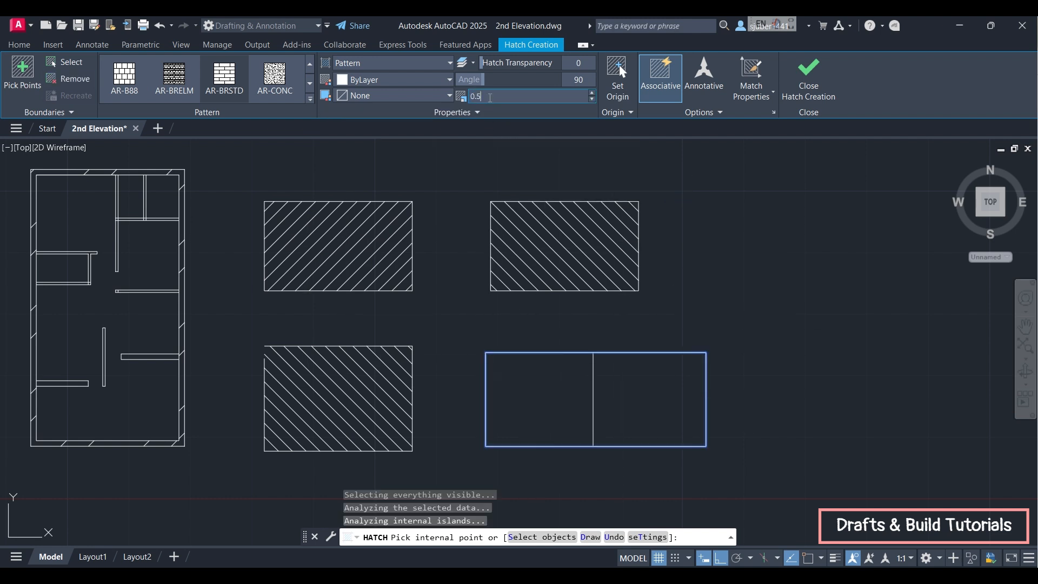
# Try a scale of 0.01 for the new rectangle's brick hatch.
pyautogui.press('BackSpace')
pyautogui.press('BackSpace')
pyautogui.press('BackSpace')
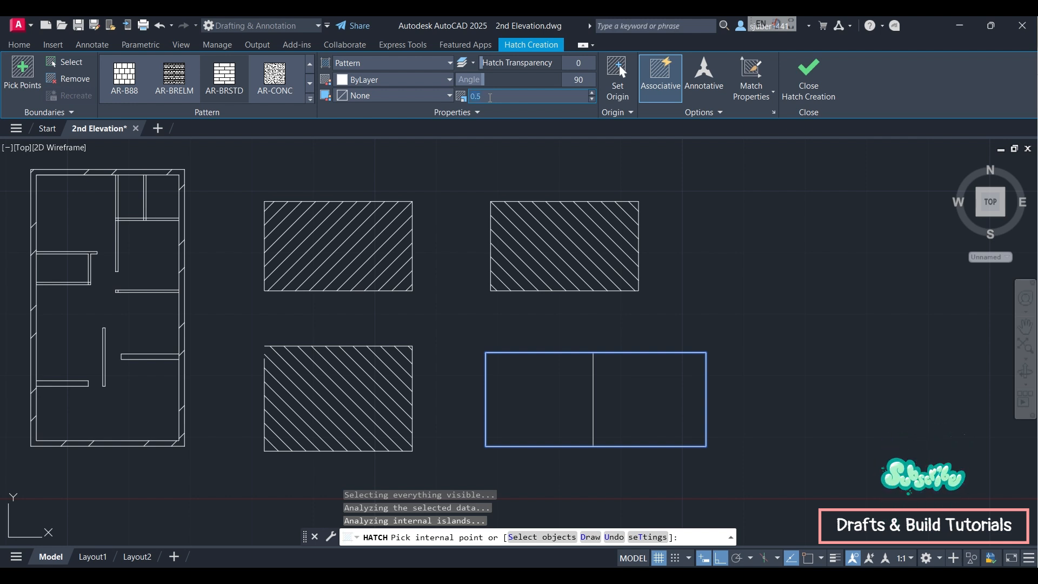
pyautogui.write('.01')
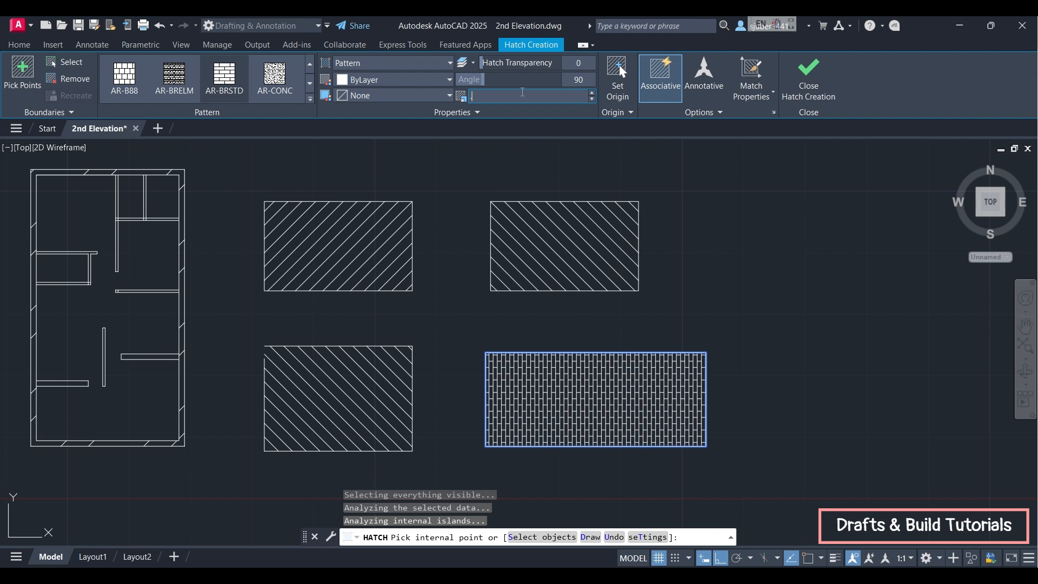
# Set the brick hatch's scale to 0.05 and its angle to 0, and finish the hatch.
pyautogui.write('0.05')
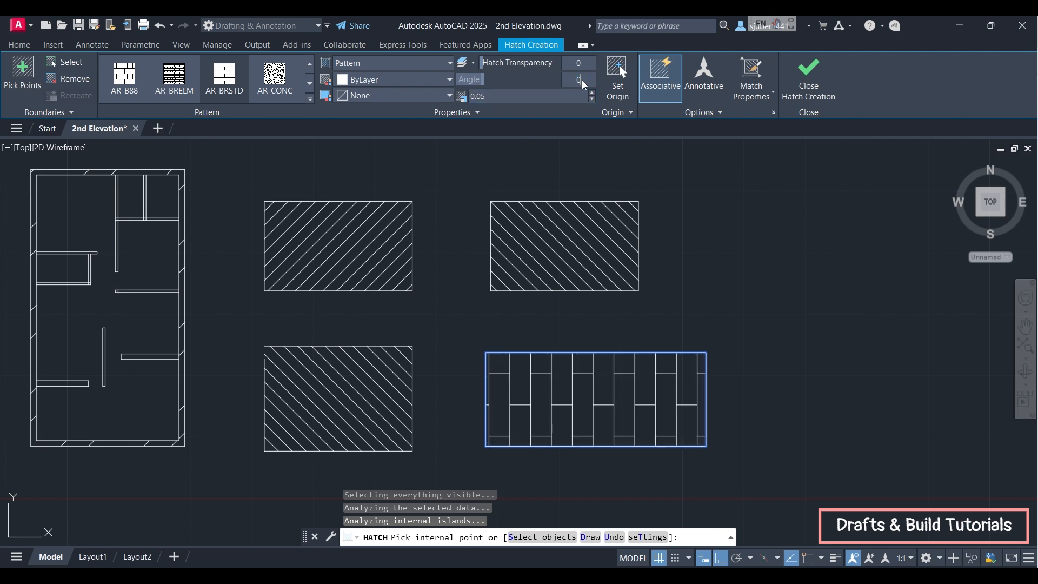
pyautogui.press('Return')
pyautogui.press('Escape')
pyautogui.moveTo(738, 376); pyautogui.dragTo(679, 340, button='middle')
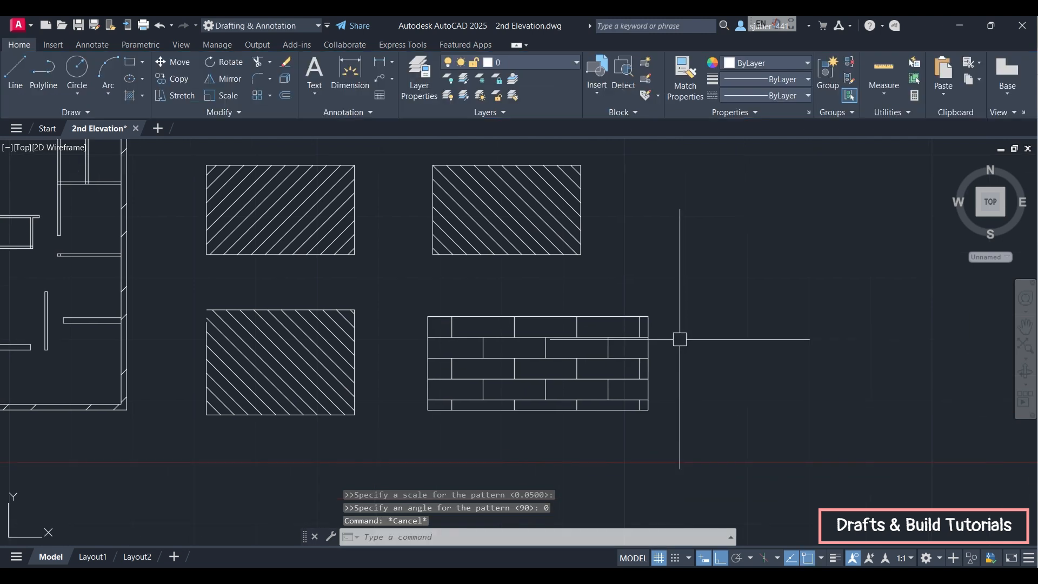
# Copy only the brick-hatched rectangle's outline straight down, about 25.7 units below the original.
pyautogui.click(619, 318)
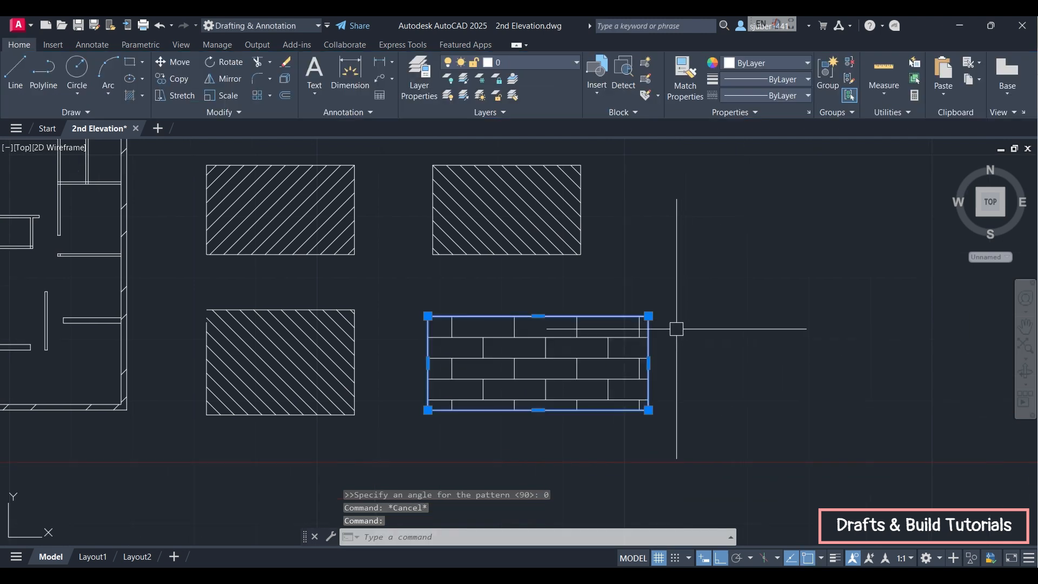
pyautogui.click(187, 83)
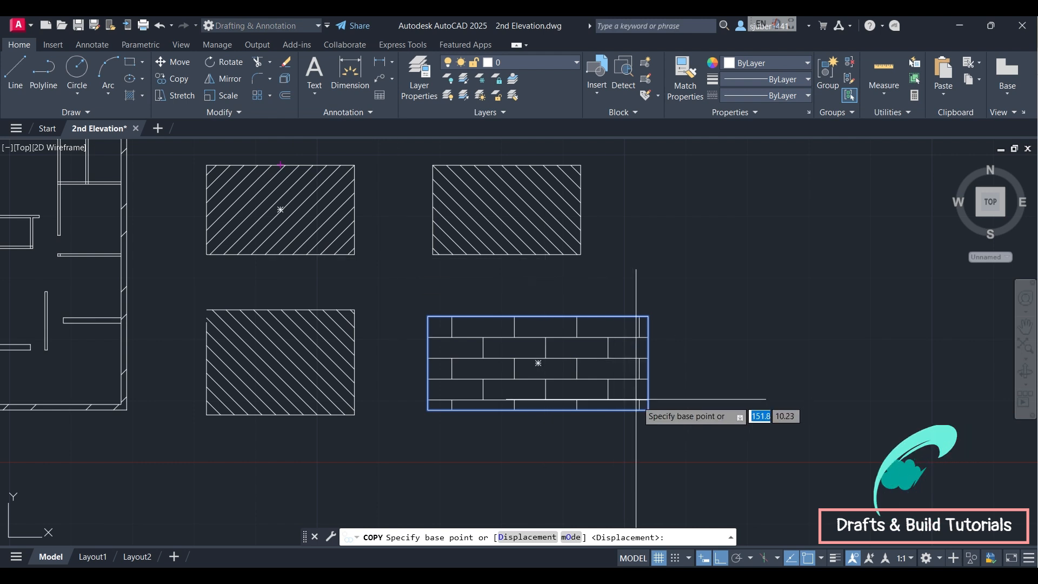
pyautogui.click(649, 410)
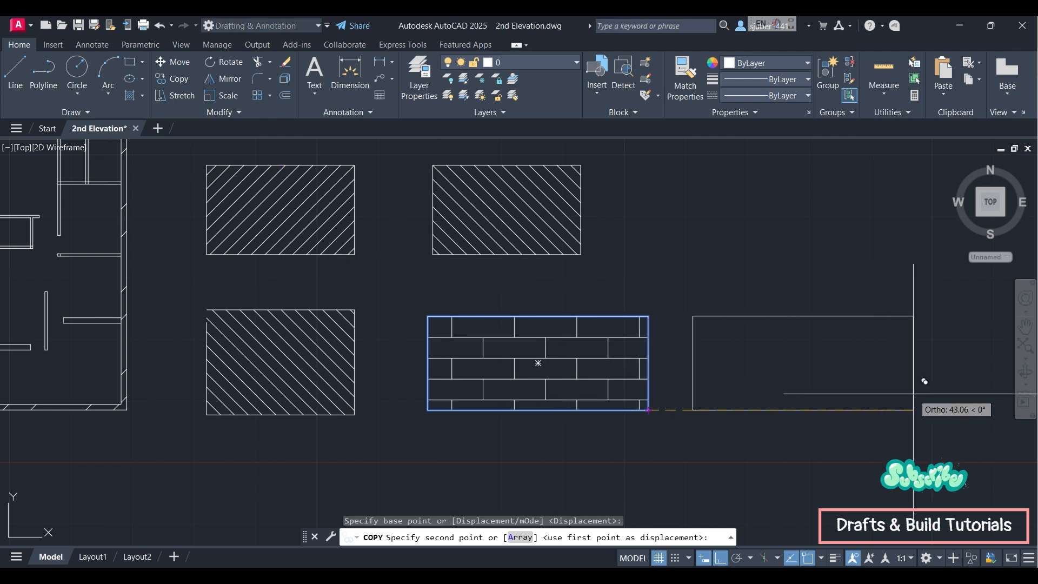
pyautogui.moveTo(866, 443); pyautogui.dragTo(826, 319, button='middle')
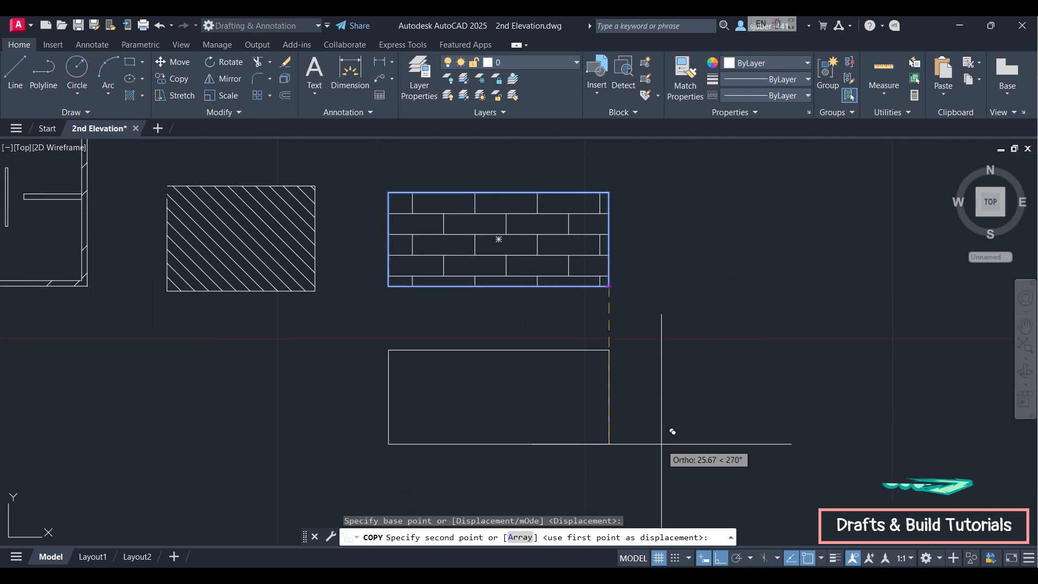
pyautogui.click(672, 428)
pyautogui.press('Escape')
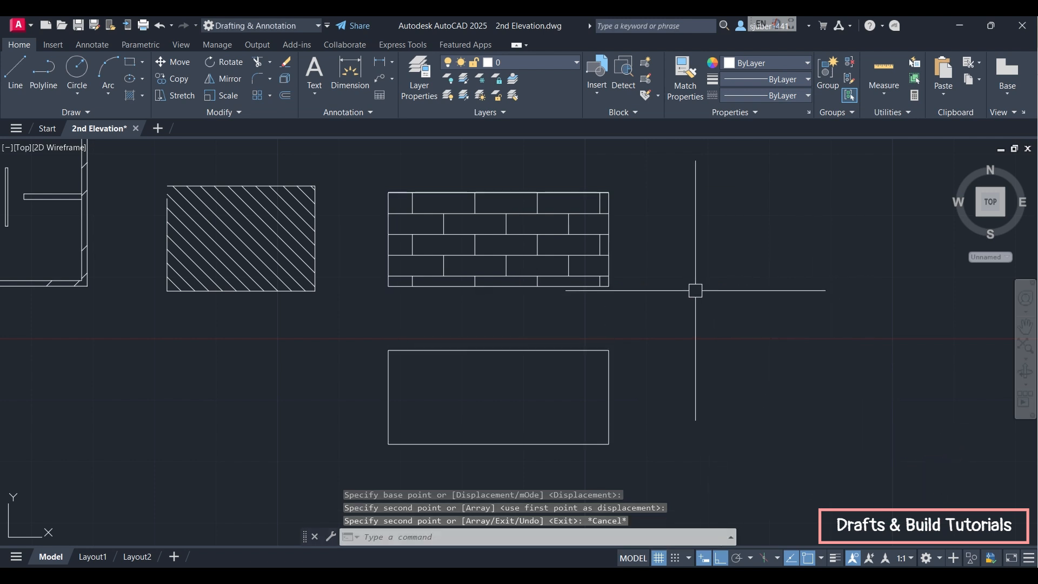
# Delete the brick hatch from the upper rectangle, keeping its outline.
pyautogui.click(573, 224)
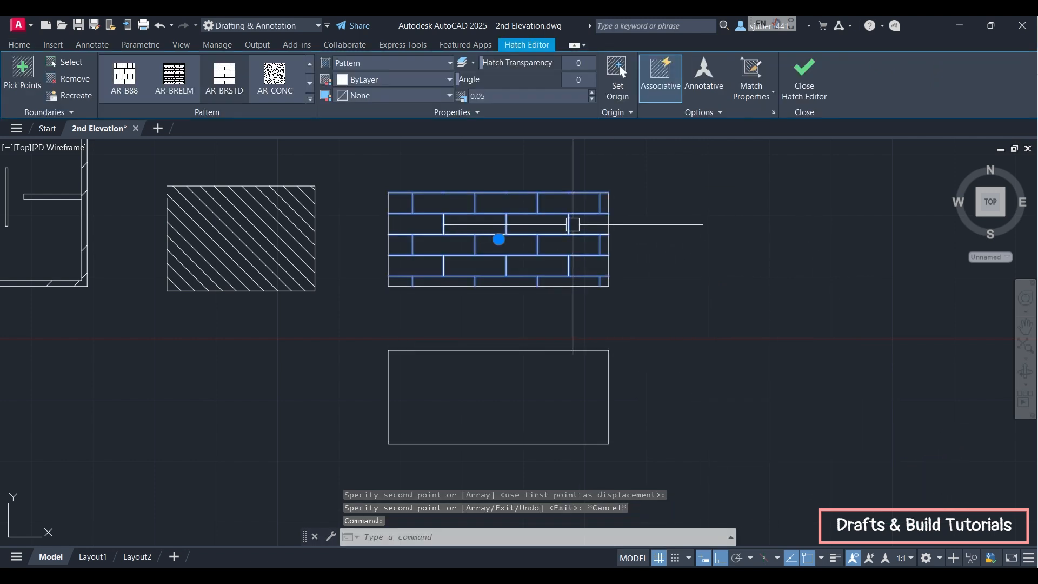
pyautogui.press('Delete')
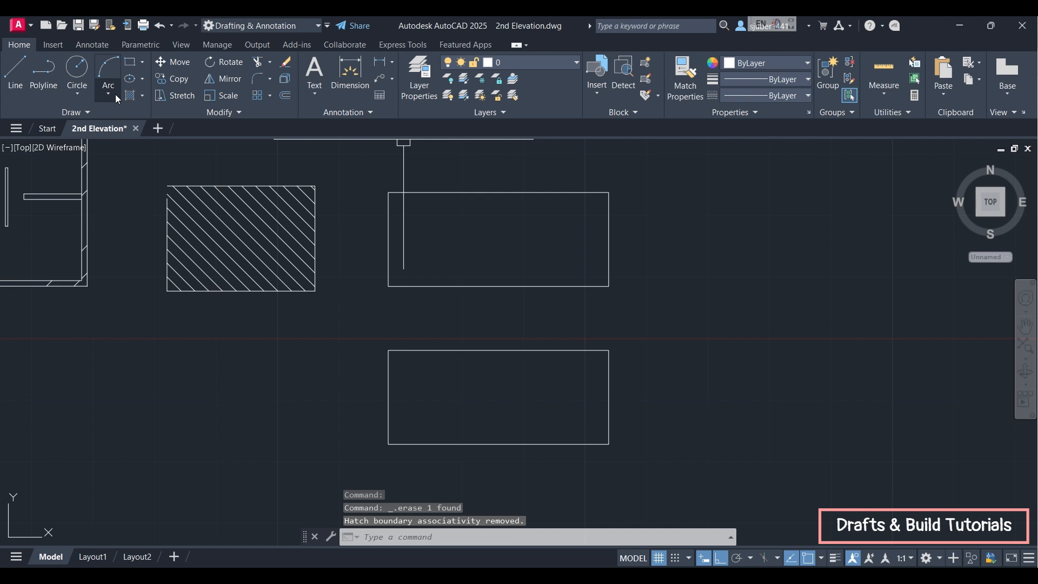
# Hatch both rectangles with AR-BRSTD in one command, turning associativity off before picking inside the lower one.
pyautogui.click(129, 96)
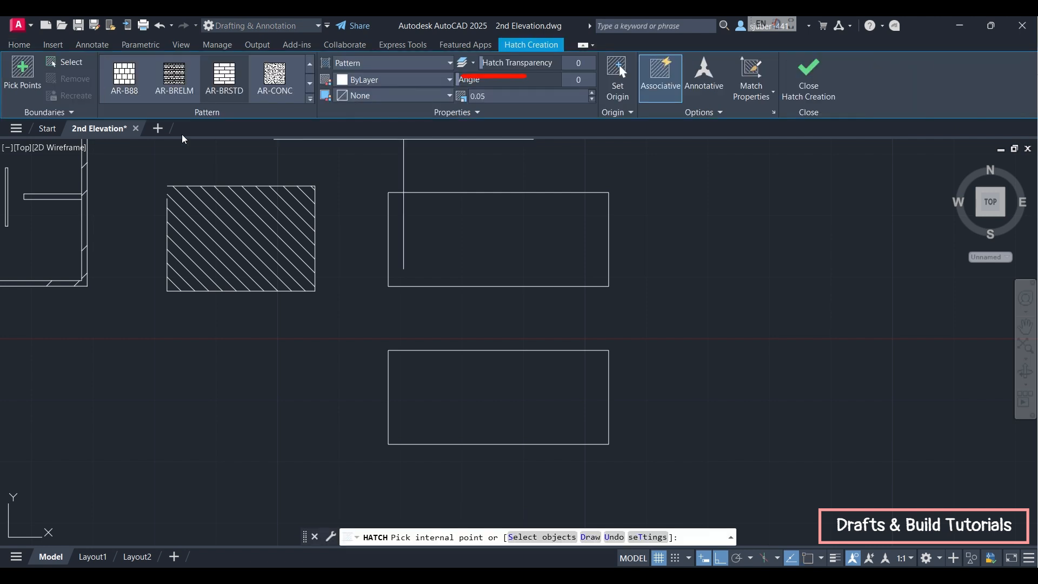
pyautogui.click(219, 89)
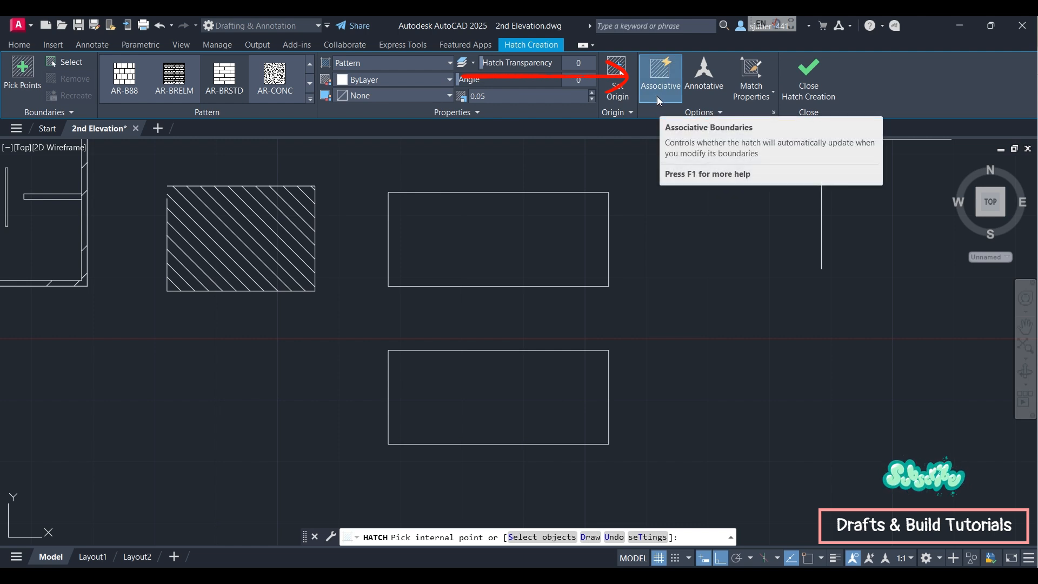
pyautogui.click(493, 233)
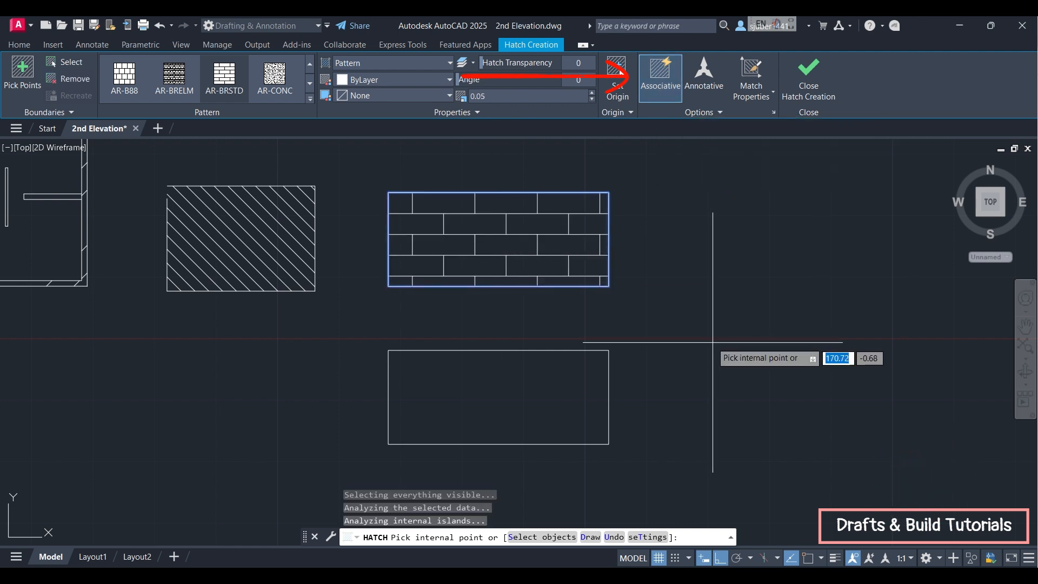
pyautogui.click(664, 100)
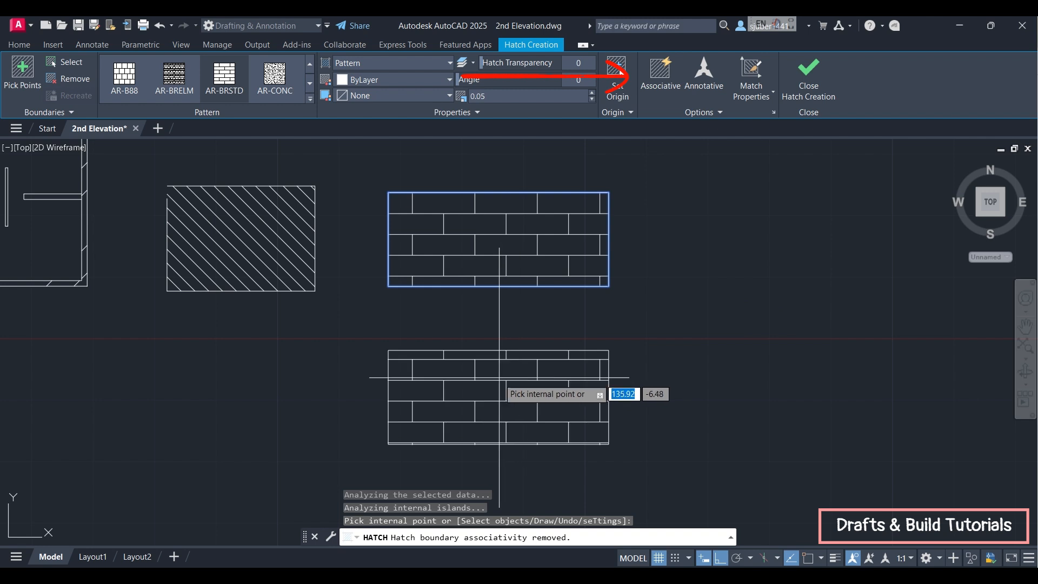
pyautogui.click(503, 377)
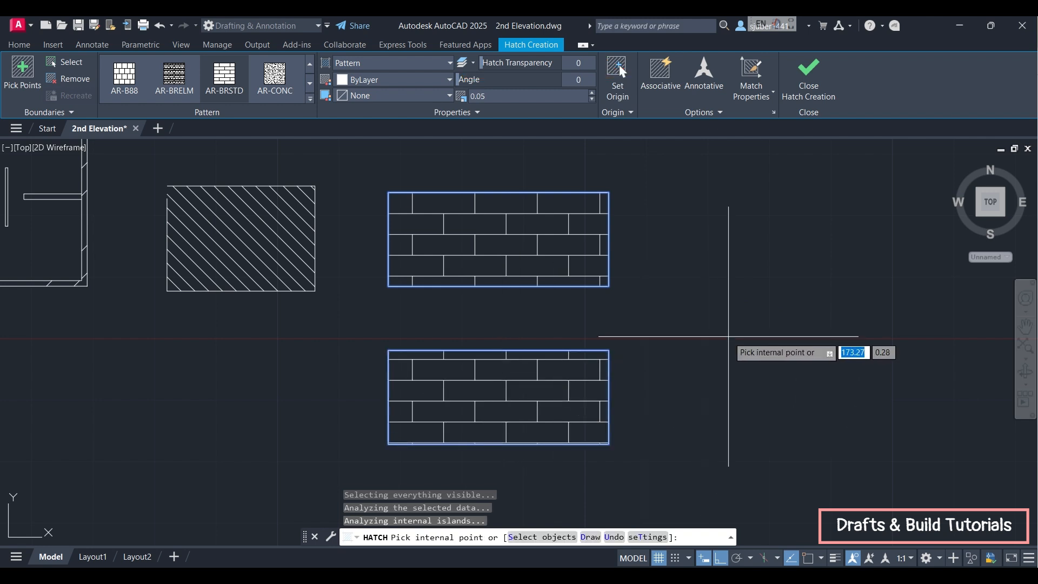
pyautogui.press('Escape')
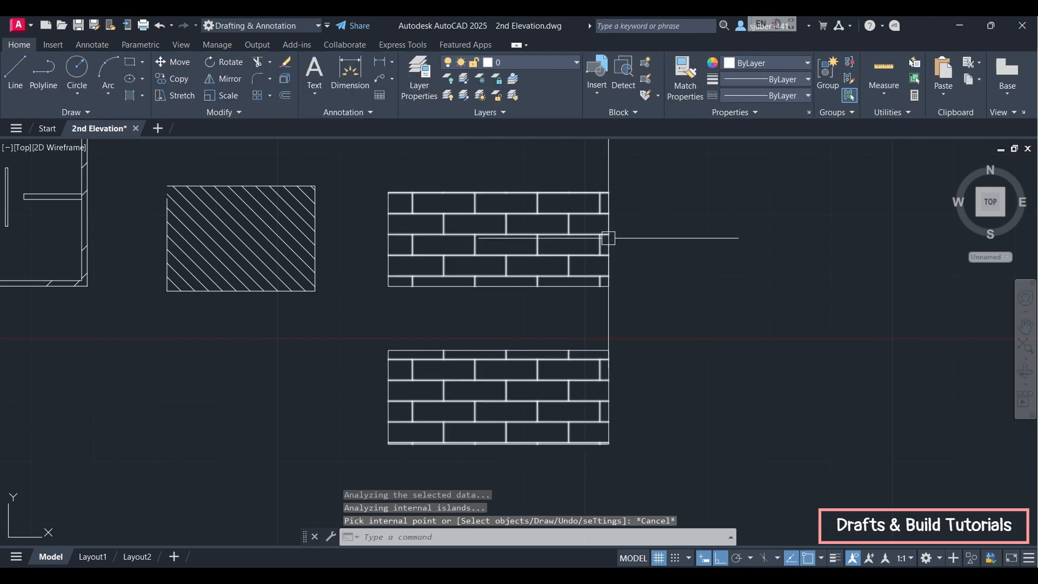
# Select the brick hatch to check whether the two rectangles share one hatch object and whether it is associative.
pyautogui.click(572, 233)
pyautogui.moveTo(729, 398)
pyautogui.mouseDown(button='middle')
pyautogui.moveTo(730, 349)
pyautogui.moveTo(729, 363)
pyautogui.mouseUp(button='middle')
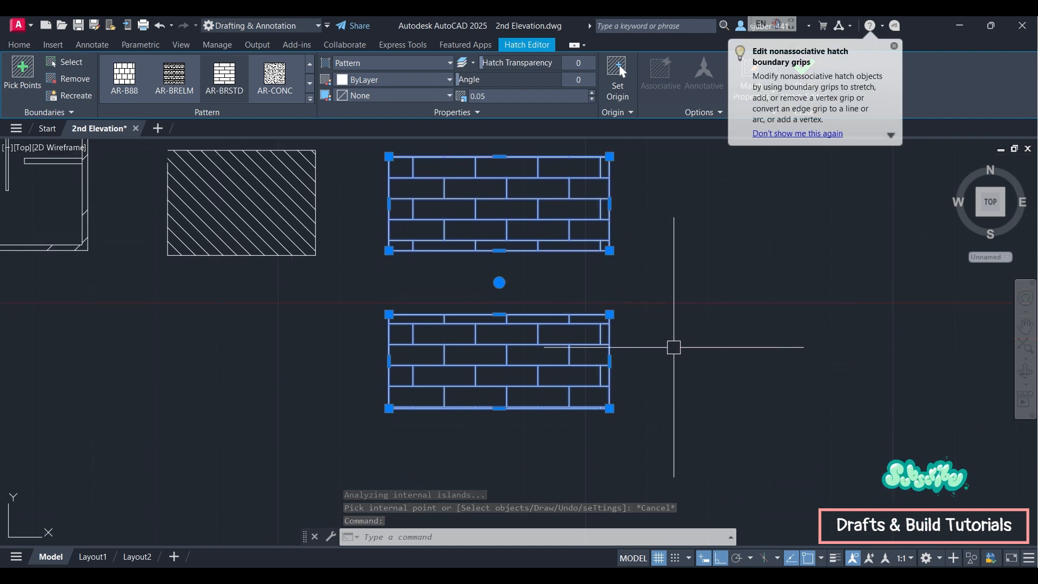
pyautogui.press('Escape')
pyautogui.click(494, 211)
pyautogui.press('Escape')
pyautogui.click(557, 198)
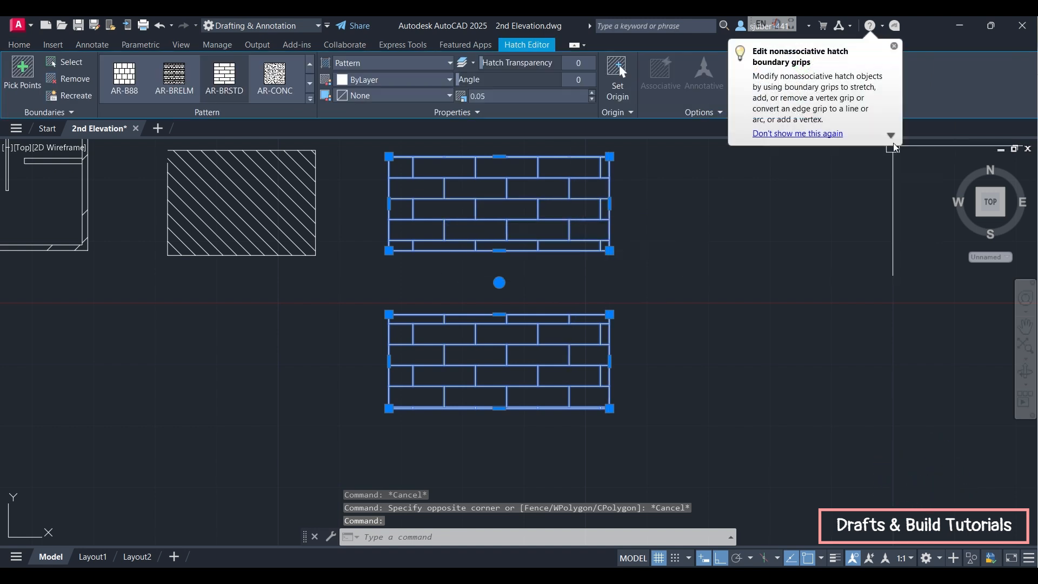
pyautogui.press('Escape')
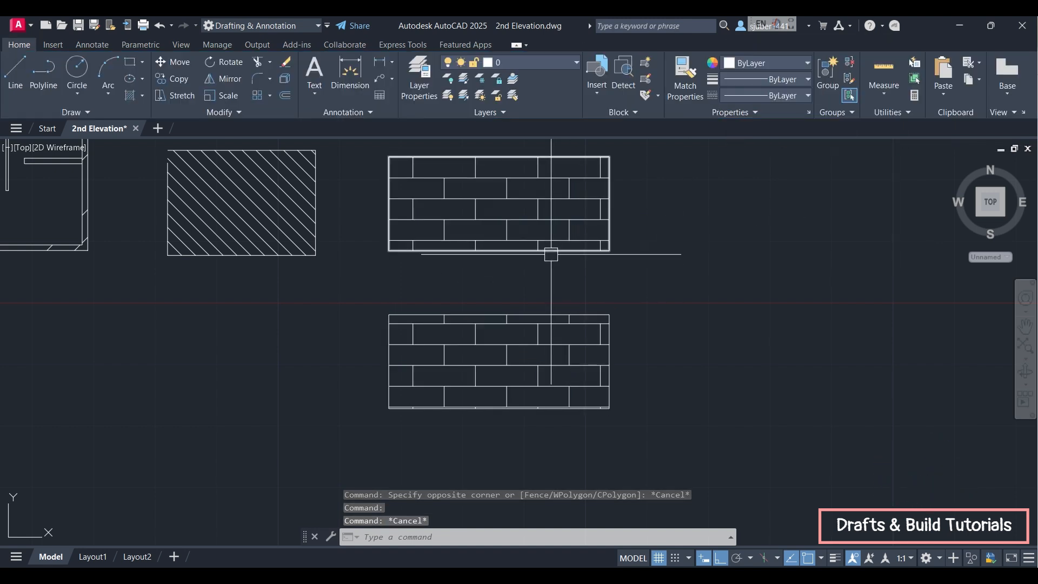
# Delete the shared brick hatch from both rectangles and dismiss the nonassociative hatch tip.
pyautogui.click(478, 349)
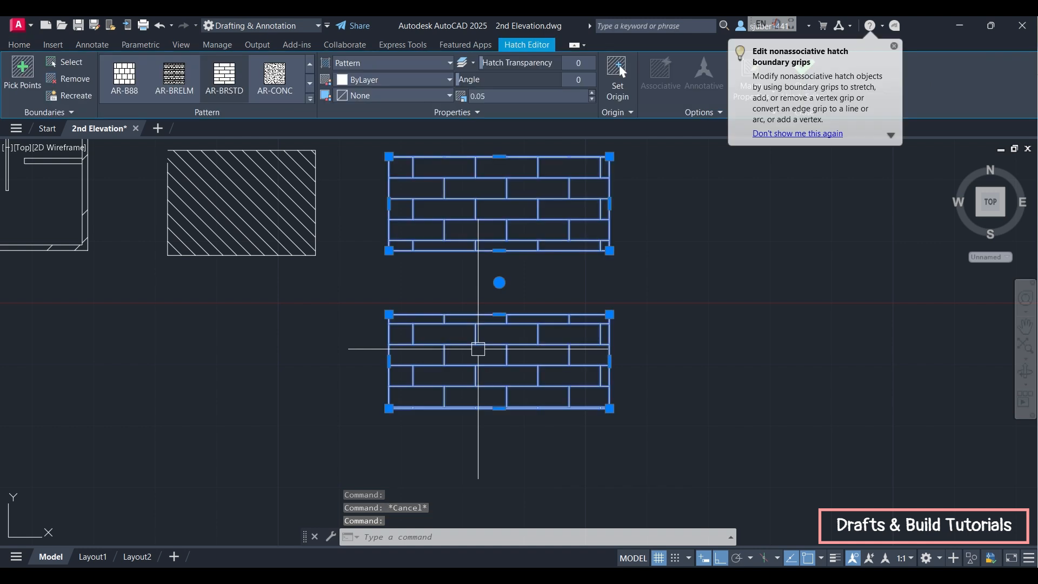
pyautogui.press('Delete')
pyautogui.click(894, 47)
pyautogui.scroll(-2, 576, 183)
pyautogui.moveTo(576, 183); pyautogui.dragTo(557, 267, button='middle')
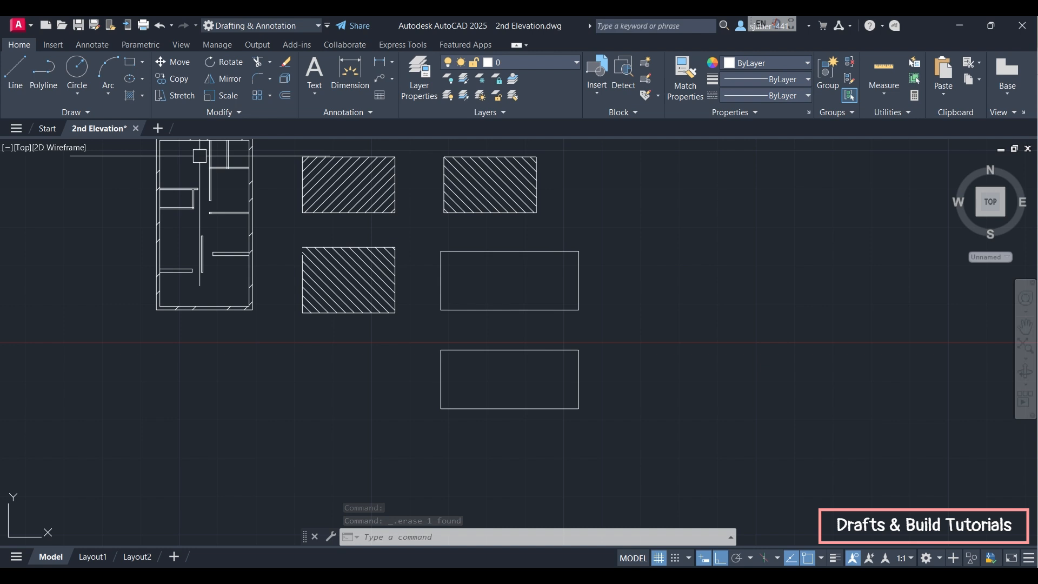
# Hatch the upper empty rectangle with an associative AR-BRSTD pattern and the lower one with a separate nonassociative AR-BRSTD hatch.
pyautogui.click(130, 95)
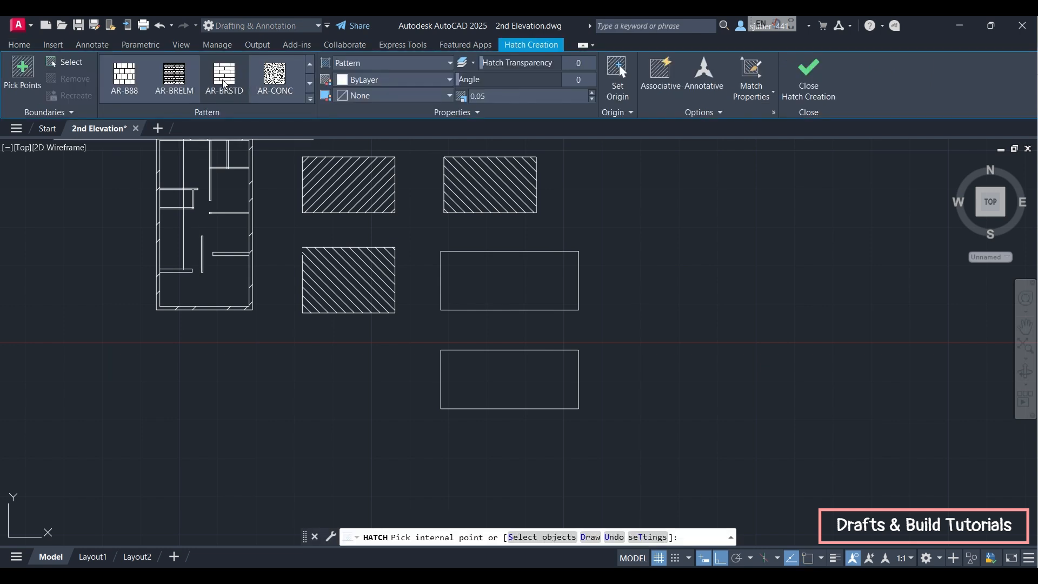
pyautogui.click(553, 298)
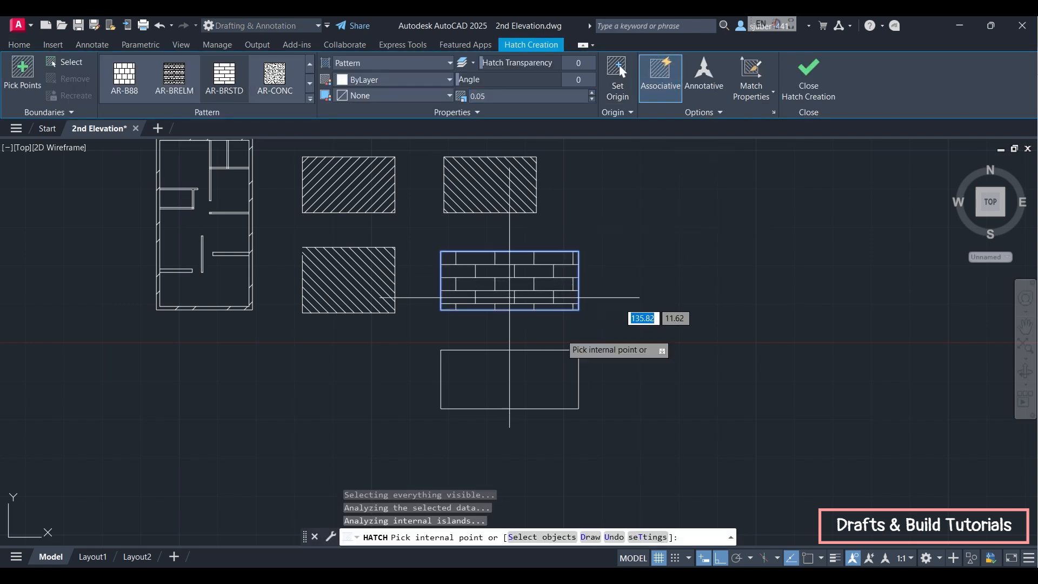
pyautogui.press('Escape')
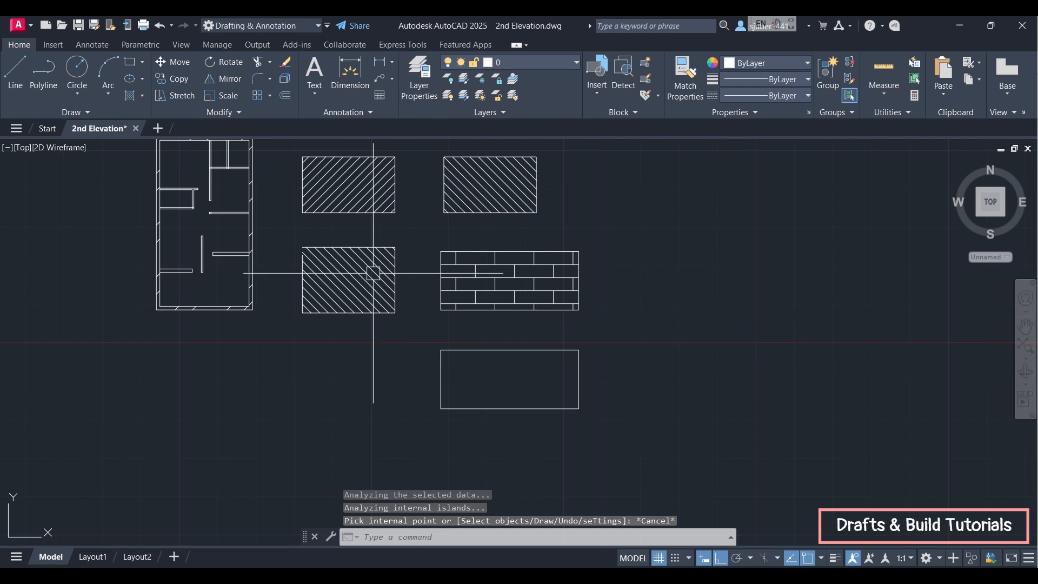
pyautogui.press('Return')
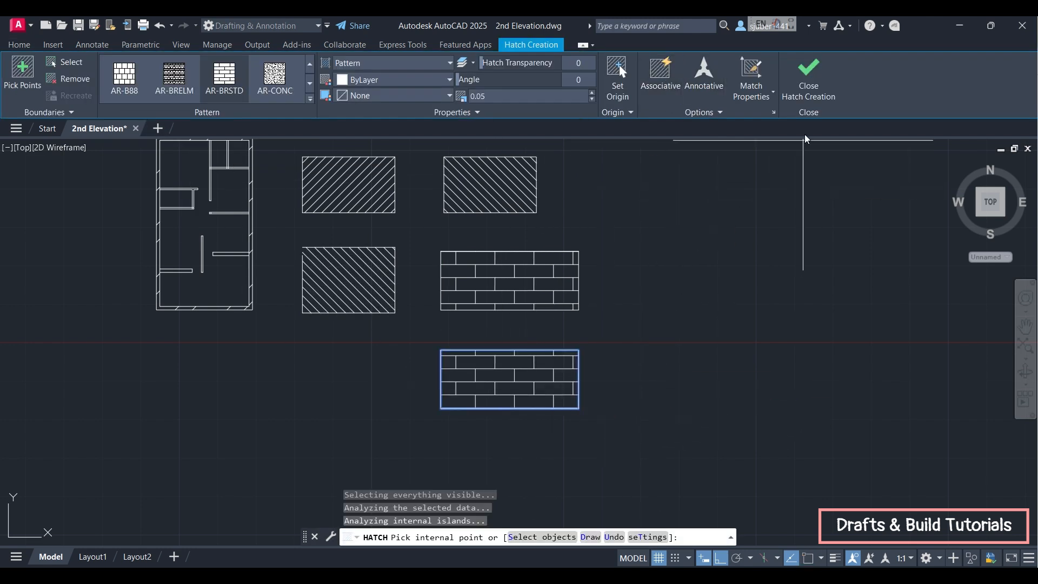
pyautogui.click(809, 81)
# Select the upper and lower brick hatches to compare the two as separate objects, and clear the selection.
pyautogui.click(562, 294)
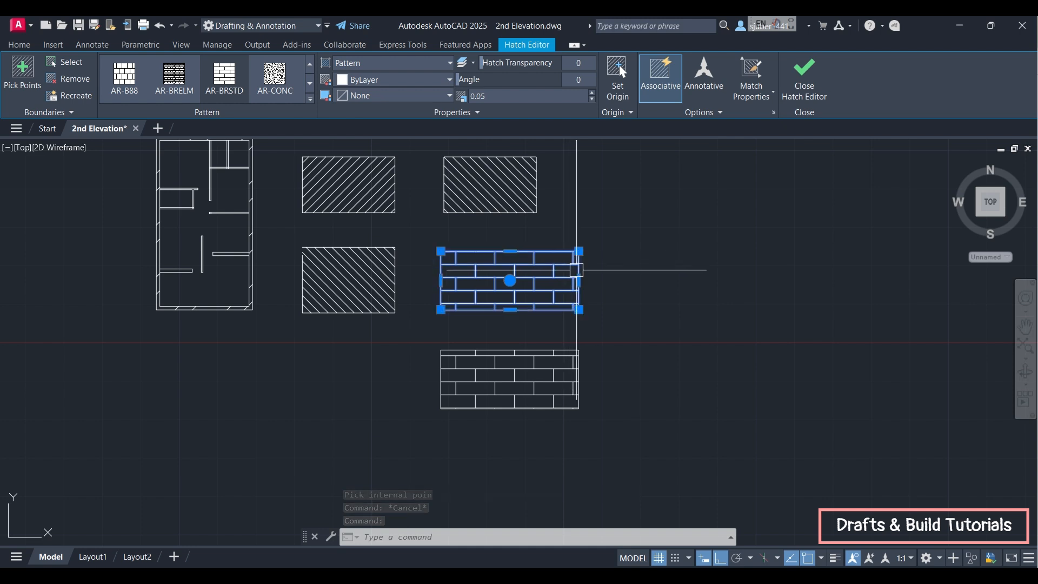
pyautogui.press('Return')
pyautogui.click(511, 371)
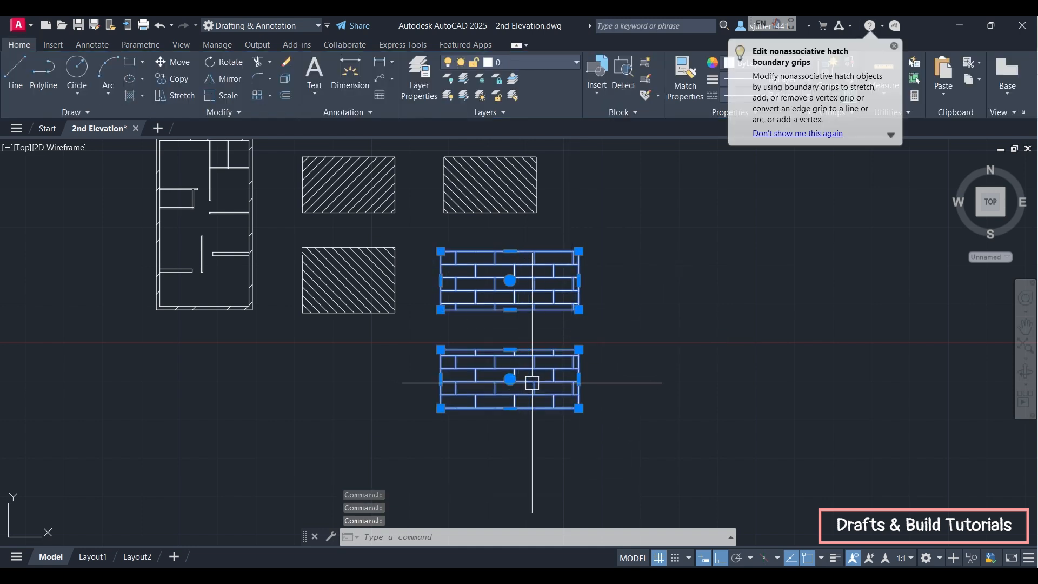
pyautogui.click(895, 47)
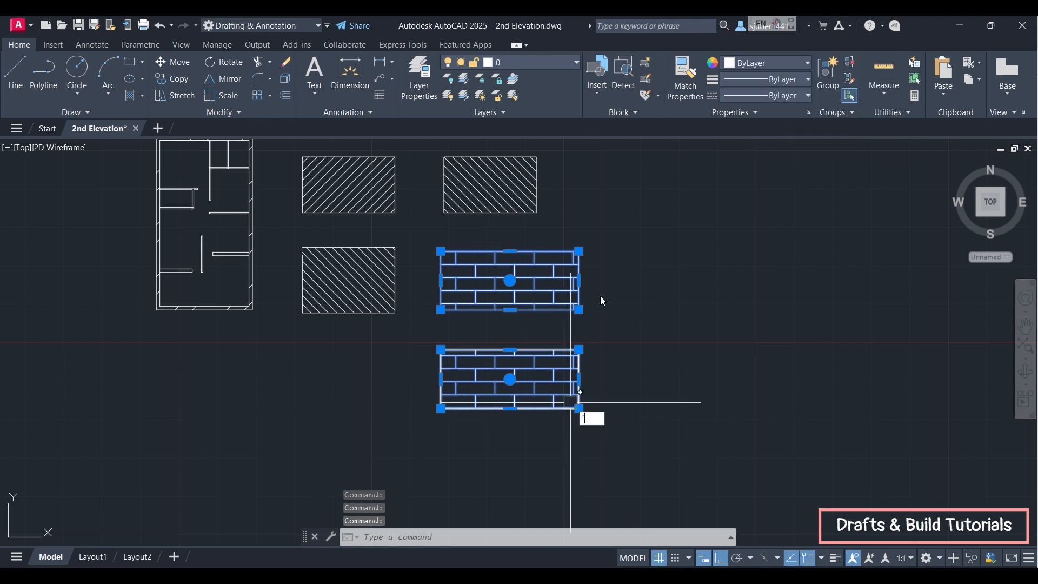
pyautogui.press('Escape')
# Stretch the right edge of the upper rectangle with the associative brick hatch outward to widen it.
pyautogui.click(562, 278)
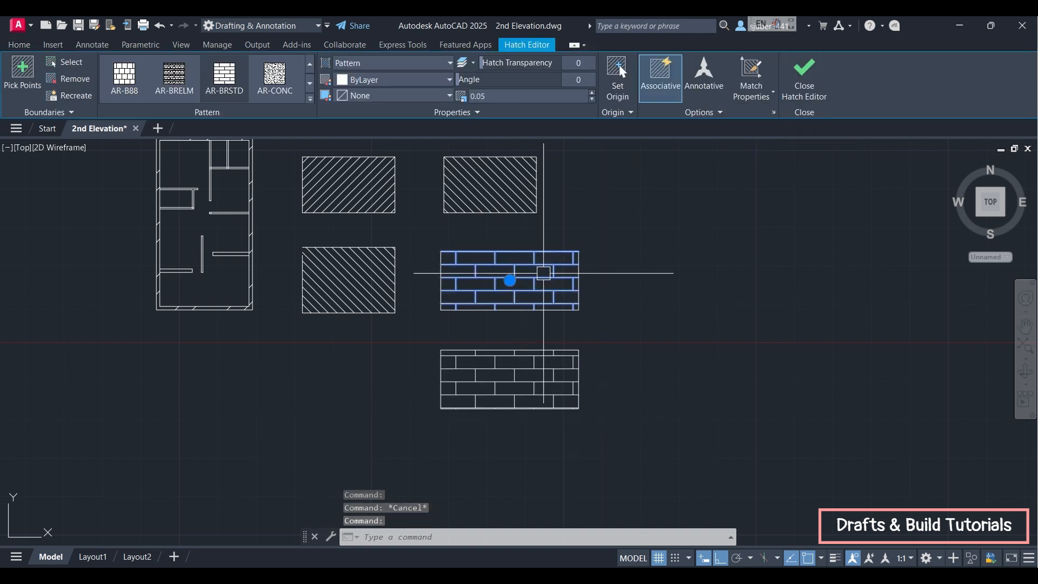
pyautogui.scroll(5, 562, 278)
pyautogui.click(680, 278)
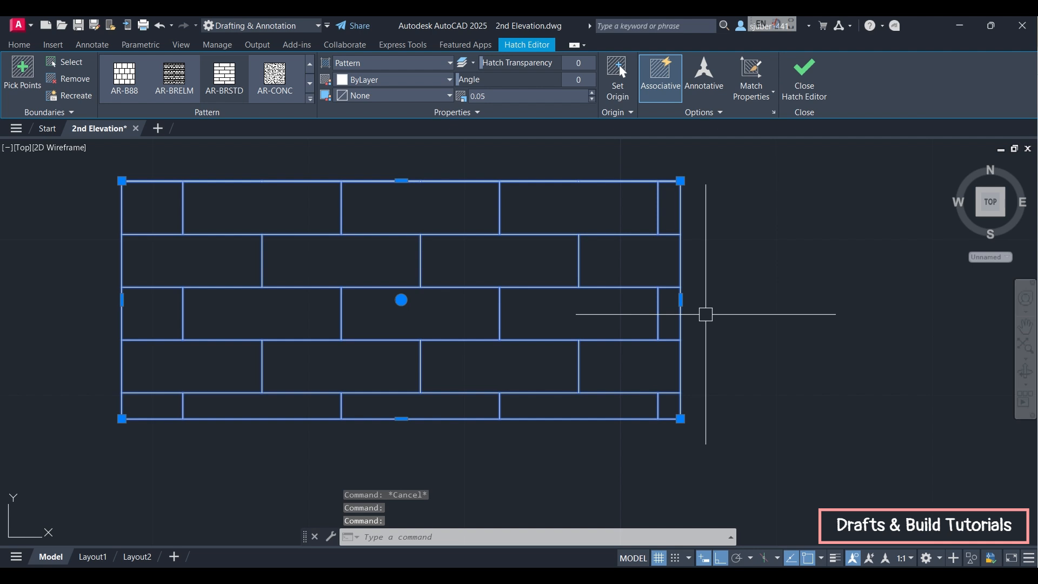
pyautogui.click(681, 302)
pyautogui.click(821, 300)
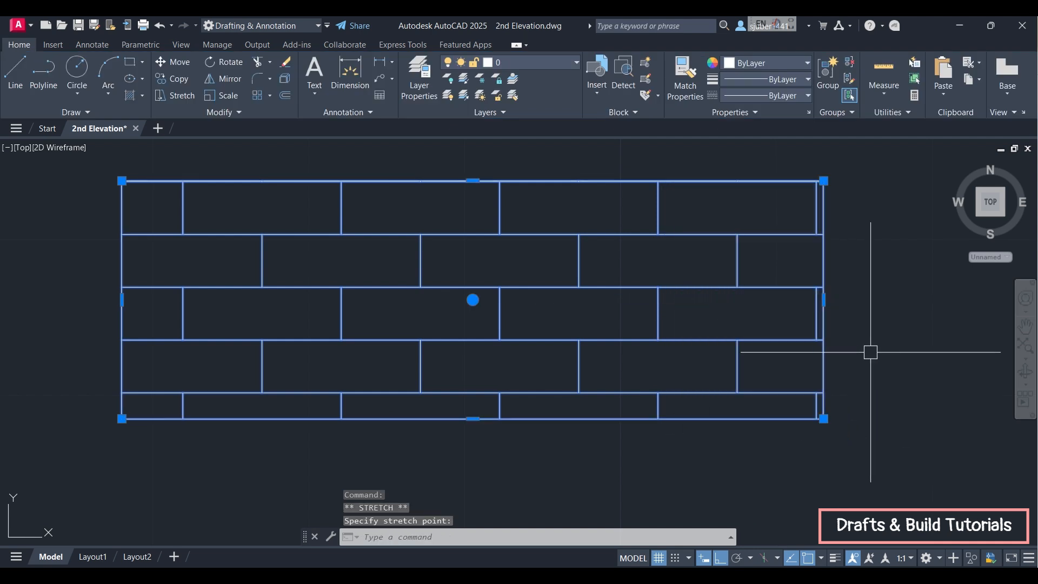
# Stretch the bottom edge of the upper brick-hatched rectangle downward to make it taller.
pyautogui.scroll(-4, 687, 329)
pyautogui.click(604, 365)
pyautogui.press('Escape')
pyautogui.click(604, 364)
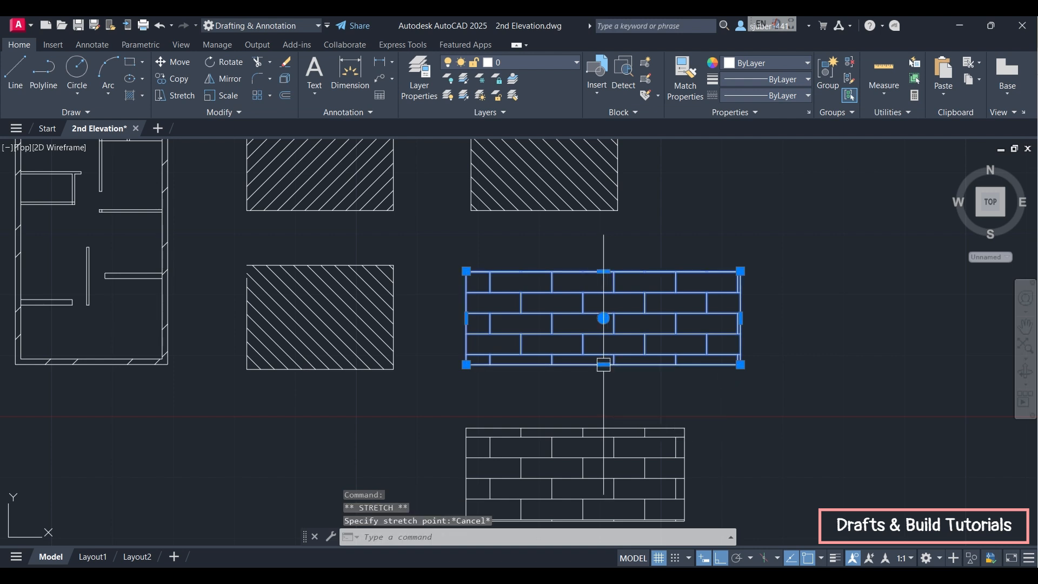
pyautogui.click(606, 400)
pyautogui.moveTo(740, 409); pyautogui.dragTo(719, 357, button='middle')
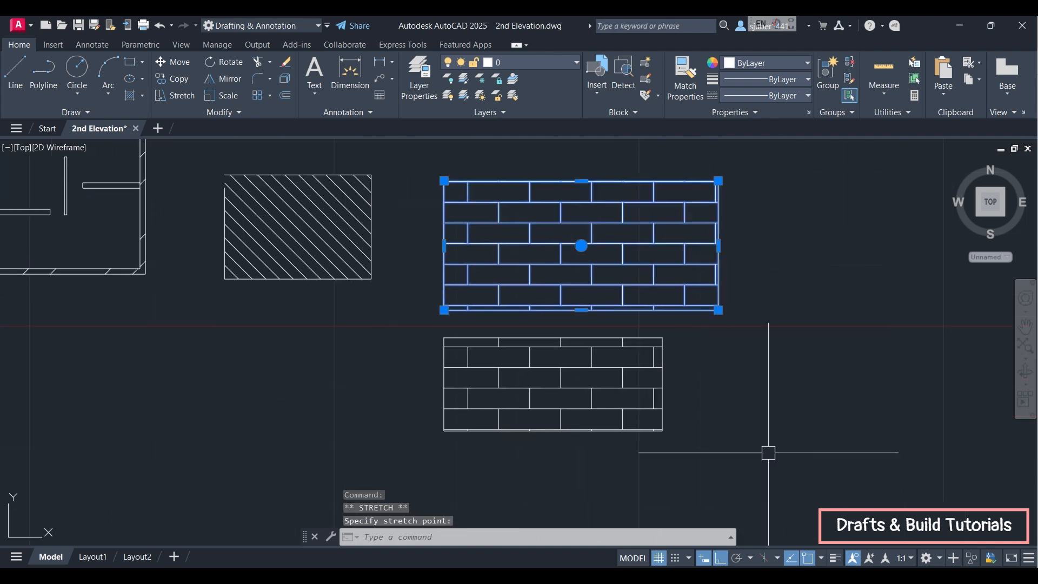
# Try stretching the lower nonassociative hatch's right edge past its rectangle outline, and undo the stretch.
pyautogui.click(530, 378)
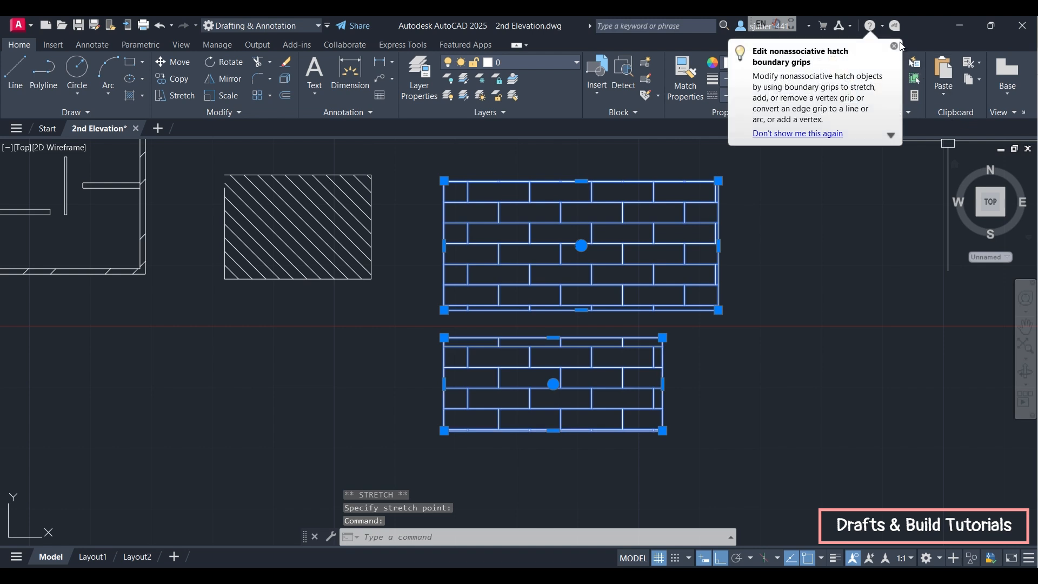
pyautogui.click(663, 384)
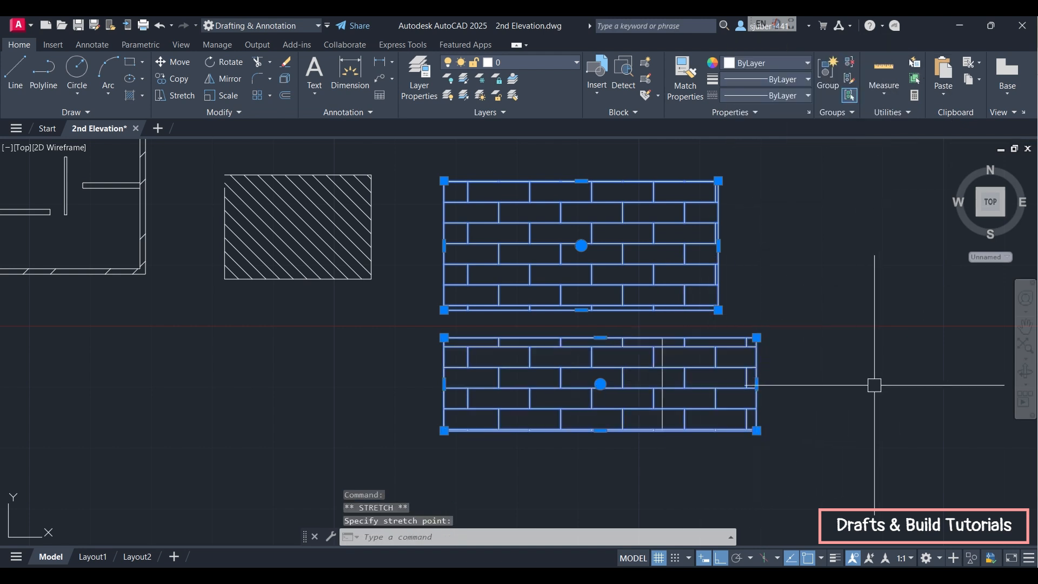
pyautogui.press('Escape')
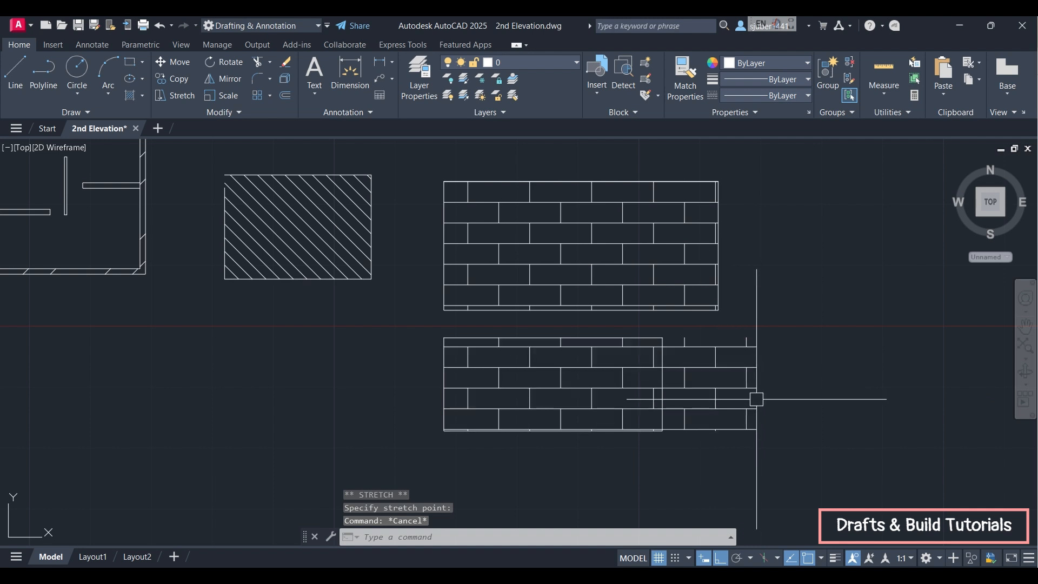
pyautogui.hotkey('ctrl', 'z')
# Stretch the right edge of the lower rectangle's outline outward, with only the outline selected and not its hatch.
pyautogui.scroll(4, 665, 366)
pyautogui.click(664, 406)
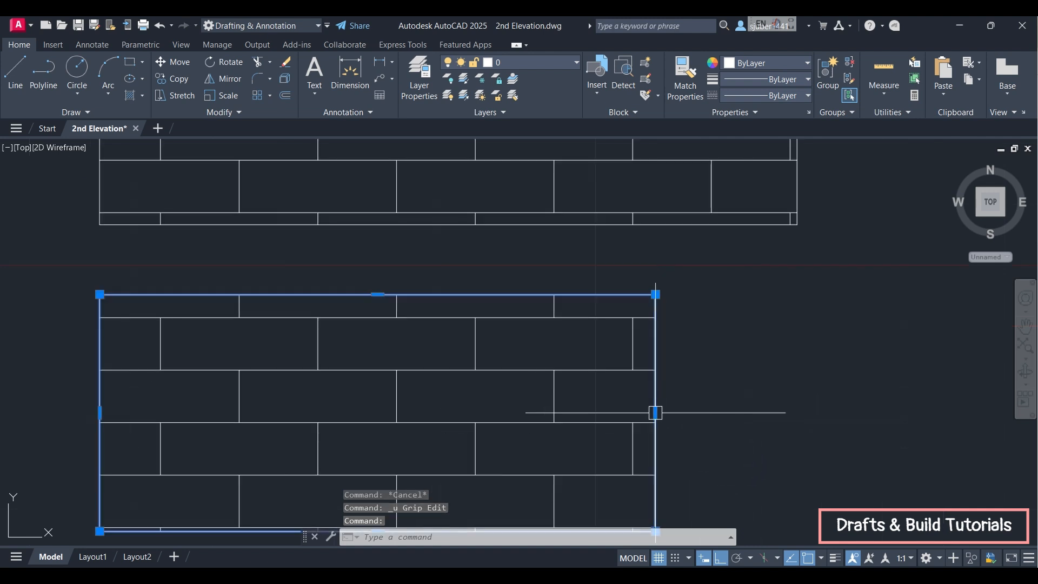
pyautogui.click(655, 412)
pyautogui.click(803, 418)
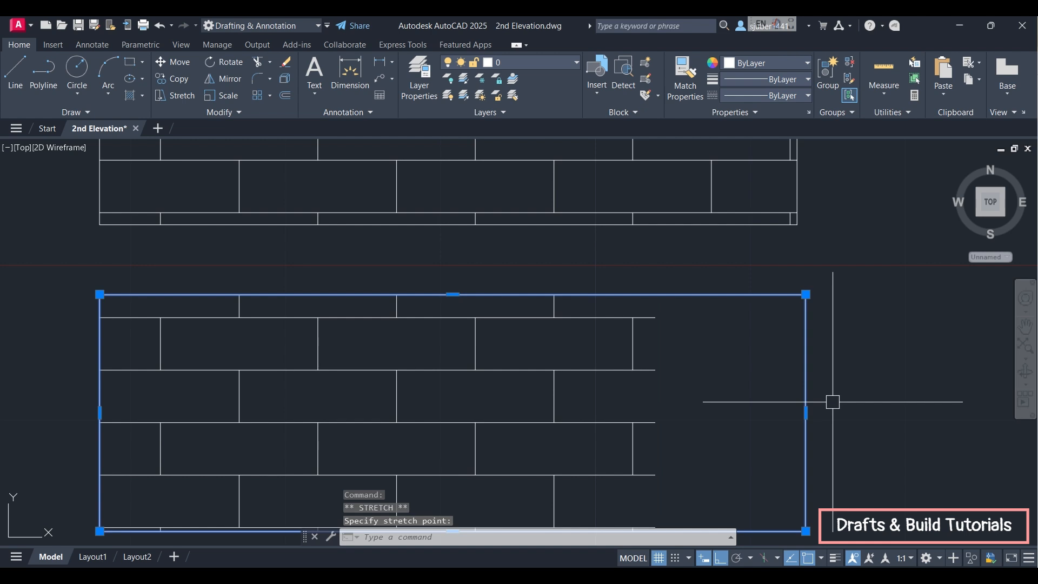
pyautogui.moveTo(830, 404); pyautogui.dragTo(805, 327, button='middle')
pyautogui.scroll(-2, 805, 327)
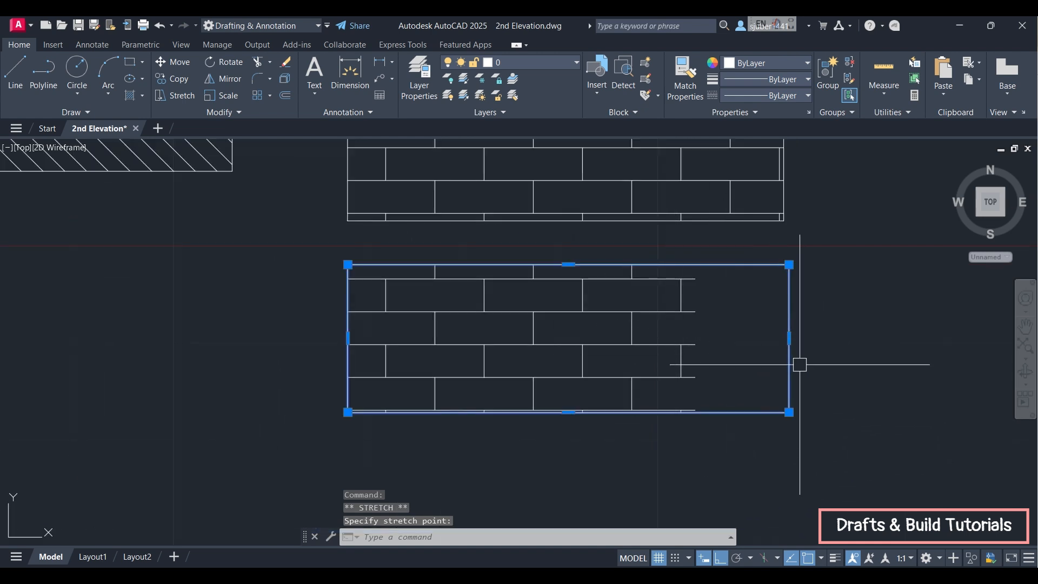
pyautogui.click(670, 348)
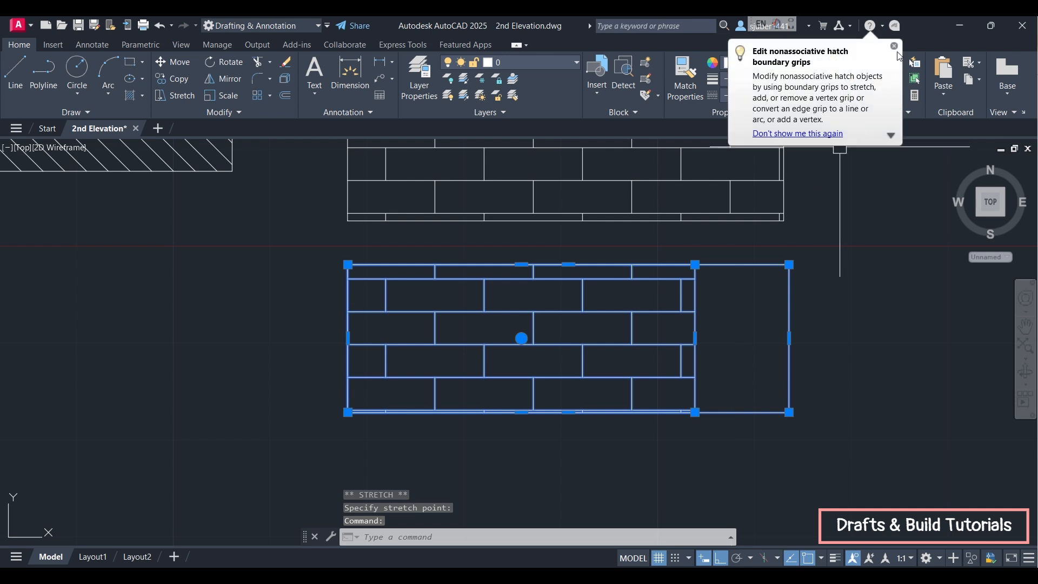
pyautogui.click(894, 46)
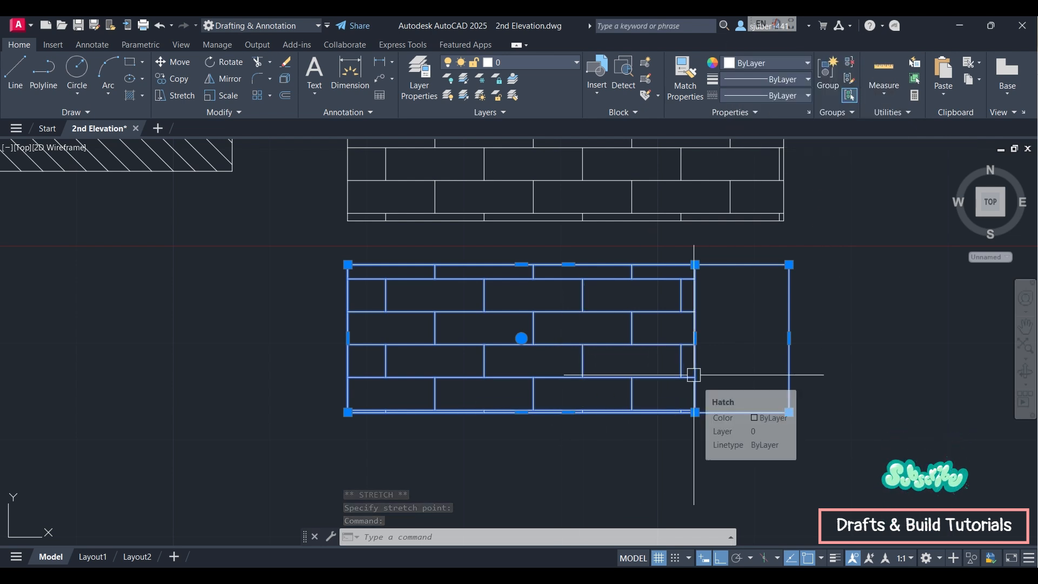
pyautogui.click(695, 339)
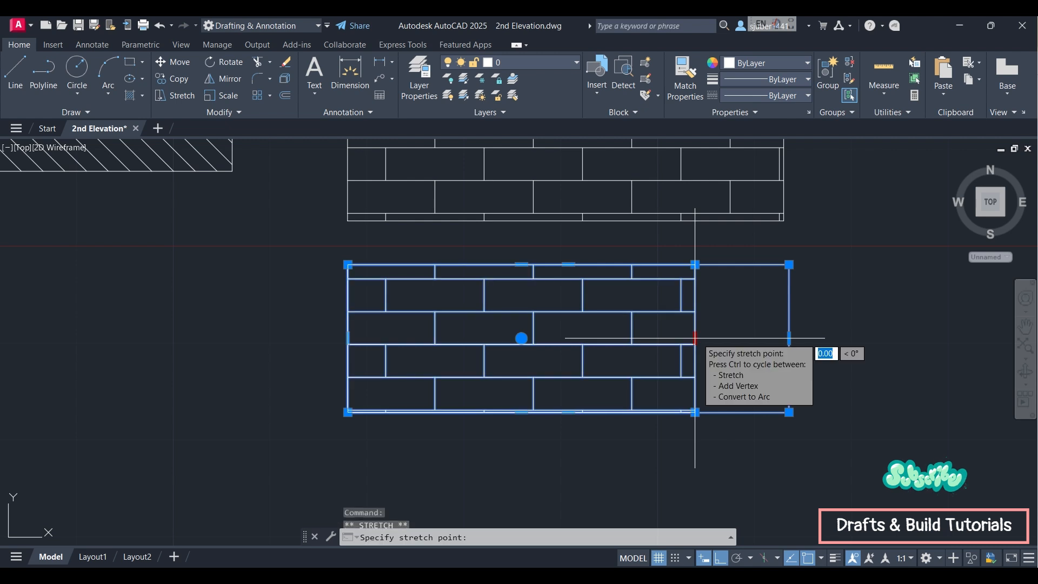
pyautogui.press('Escape')
pyautogui.click(695, 338)
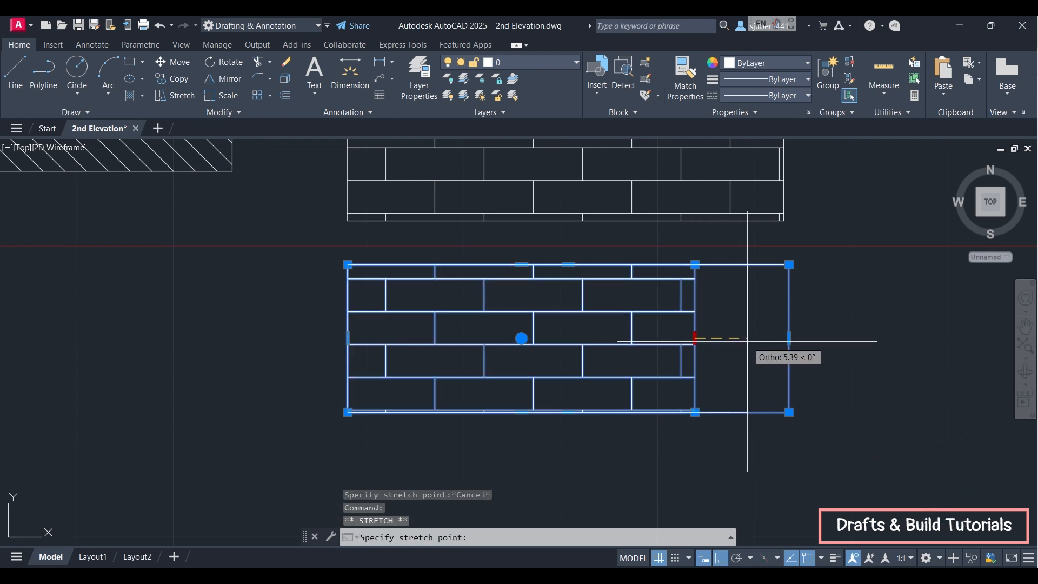
pyautogui.press('Escape')
pyautogui.click(695, 338)
pyautogui.press('Escape')
pyautogui.click(695, 338)
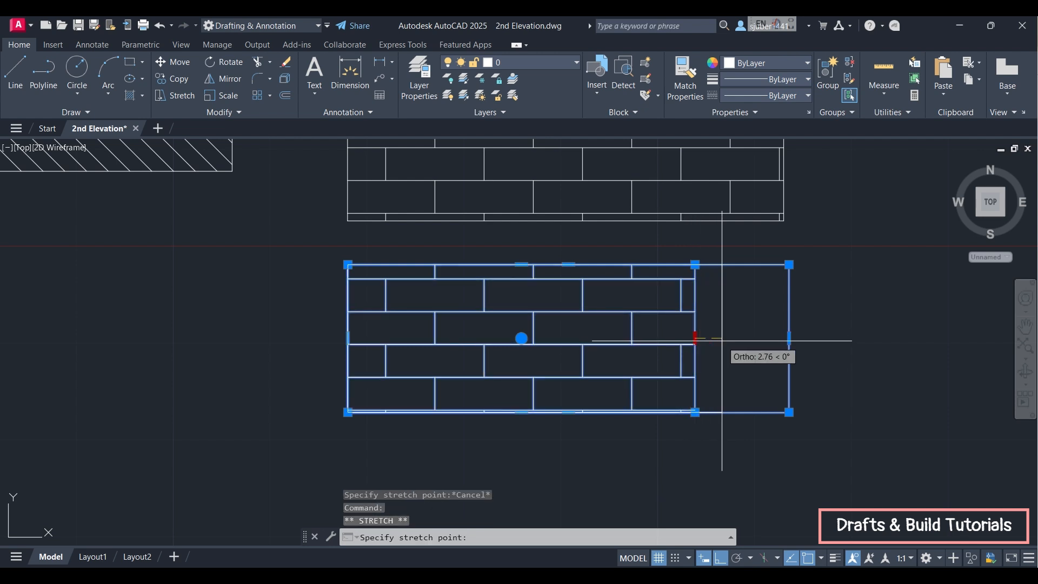
pyautogui.press('Escape')
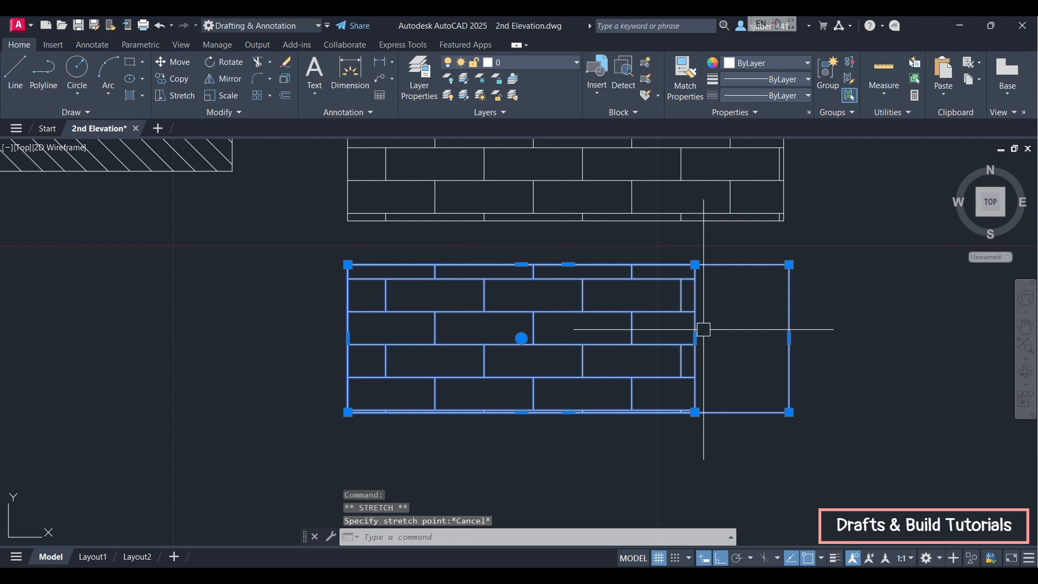
pyautogui.press('Escape')
# Stretch the right edge of the lower nonassociative brick hatch partway toward the rectangle outline's right side, with only the hatch selected.
pyautogui.click(699, 339)
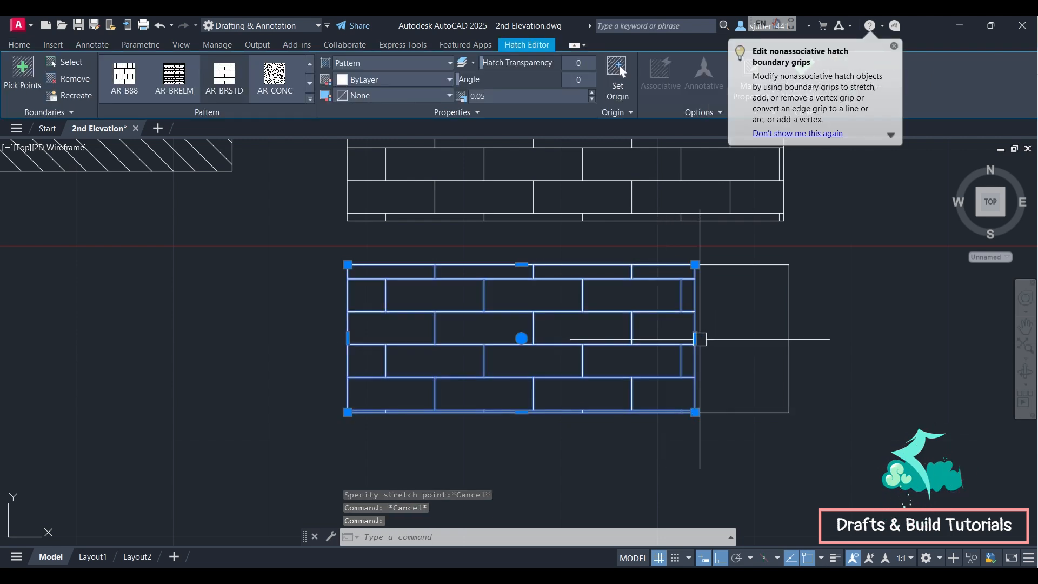
pyautogui.click(695, 339)
pyautogui.click(740, 338)
pyautogui.press('Escape')
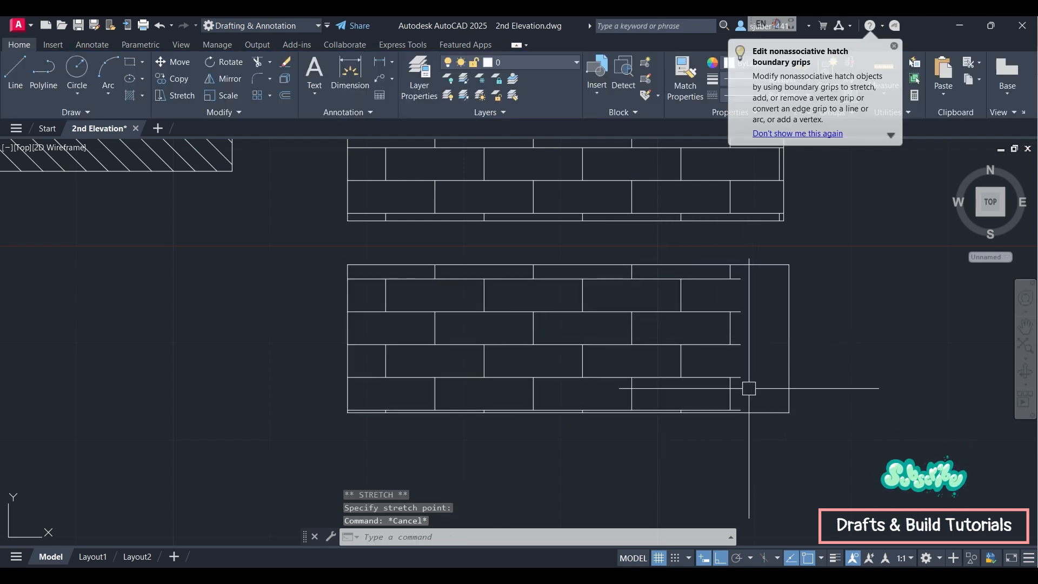
pyautogui.moveTo(778, 375); pyautogui.dragTo(774, 431, button='middle')
pyautogui.scroll(-2, 787, 395)
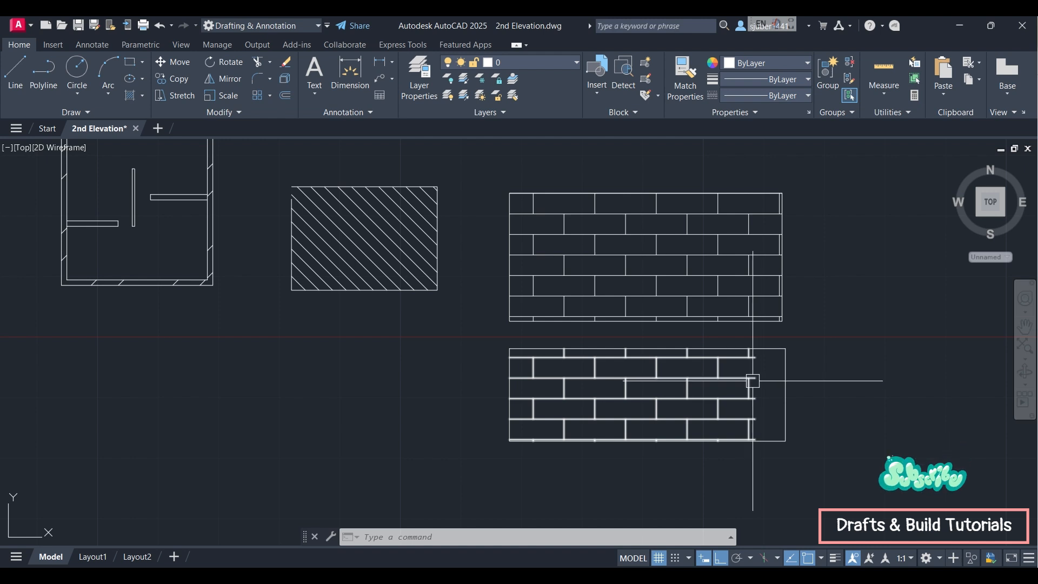
pyautogui.click(132, 96)
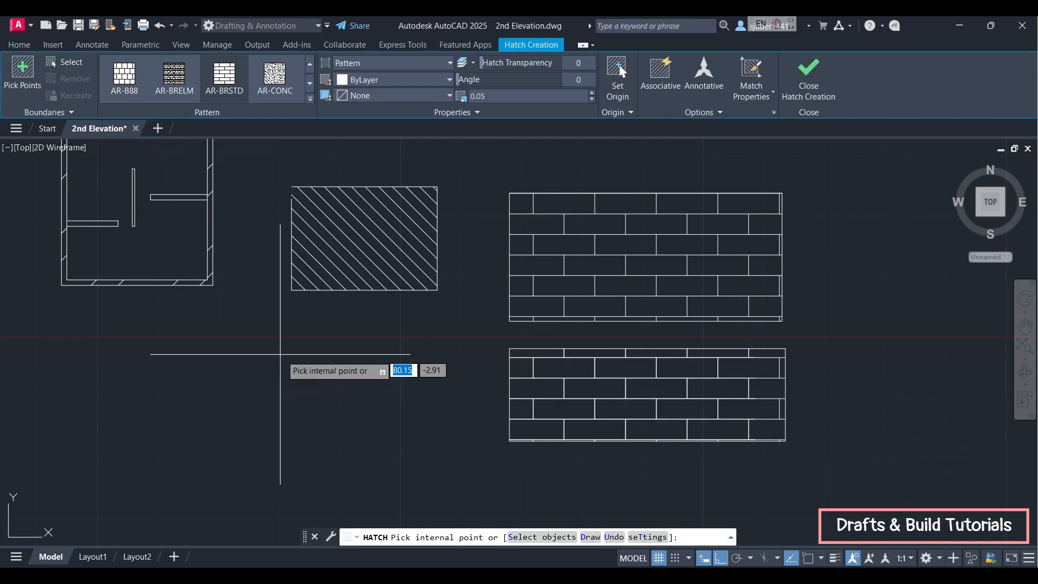
pyautogui.moveTo(280, 356); pyautogui.dragTo(484, 463, button='middle')
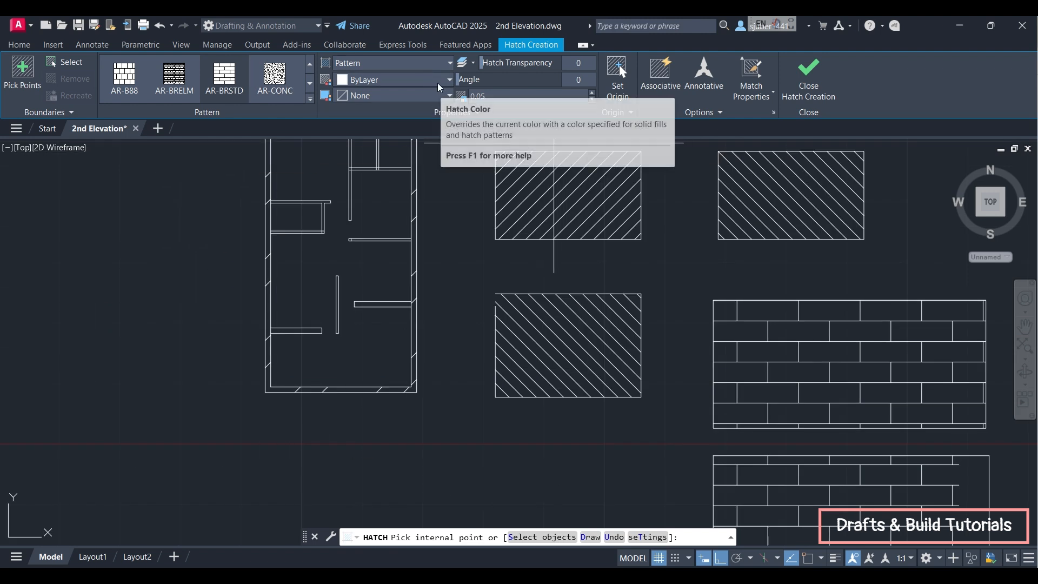
pyautogui.press('Escape')
# Set the hatch color of the upper brick hatch to orange 205,105,40 and finish editing it.
pyautogui.click(777, 342)
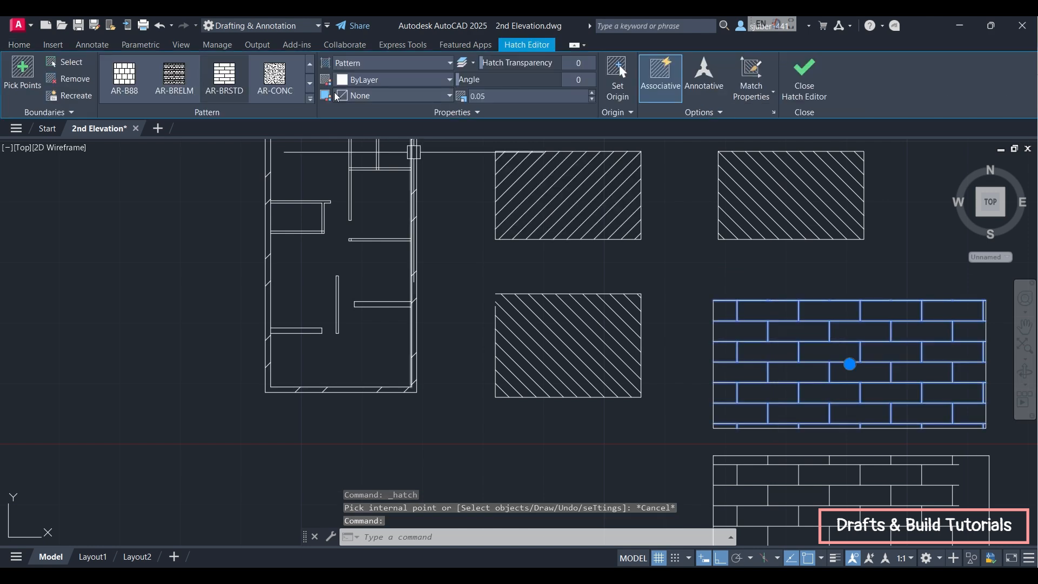
pyautogui.click(382, 83)
pyautogui.click(368, 124)
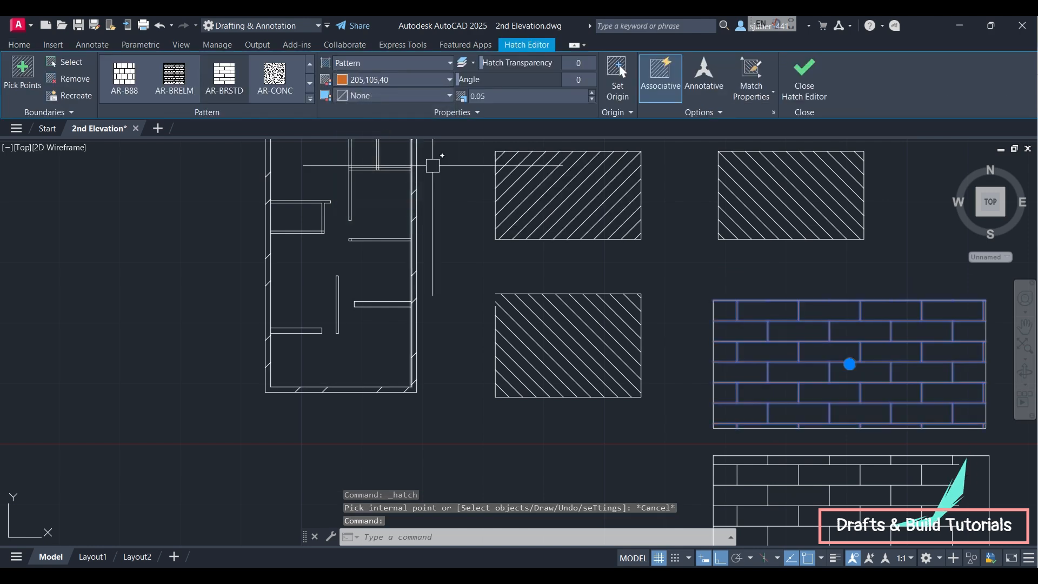
pyautogui.click(804, 73)
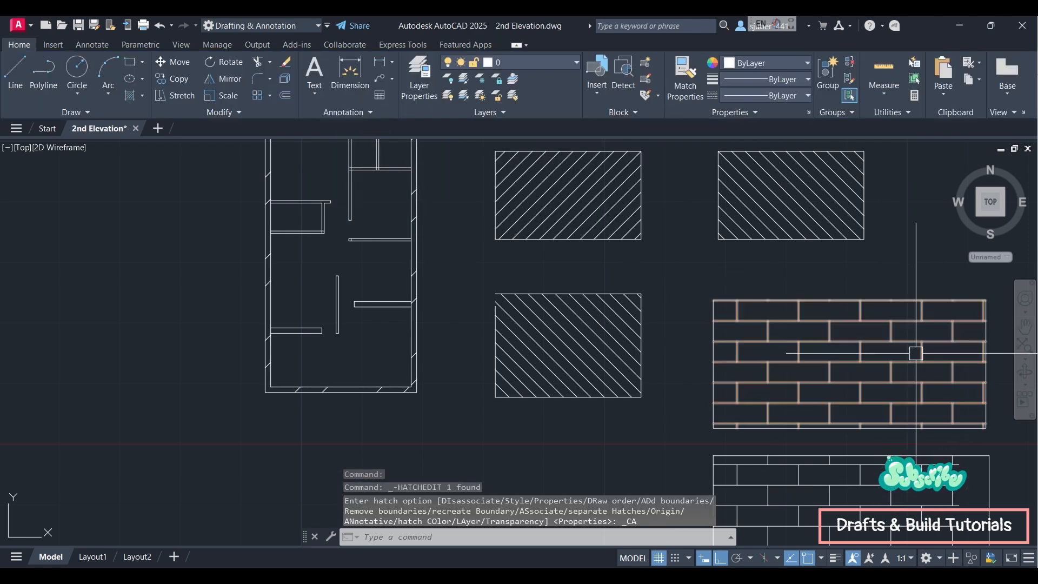
# Preview the hatch types and background colors on the upper brick hatch, keeping the Pattern type and background None.
pyautogui.click(128, 97)
pyautogui.press('Escape')
pyautogui.click(779, 318)
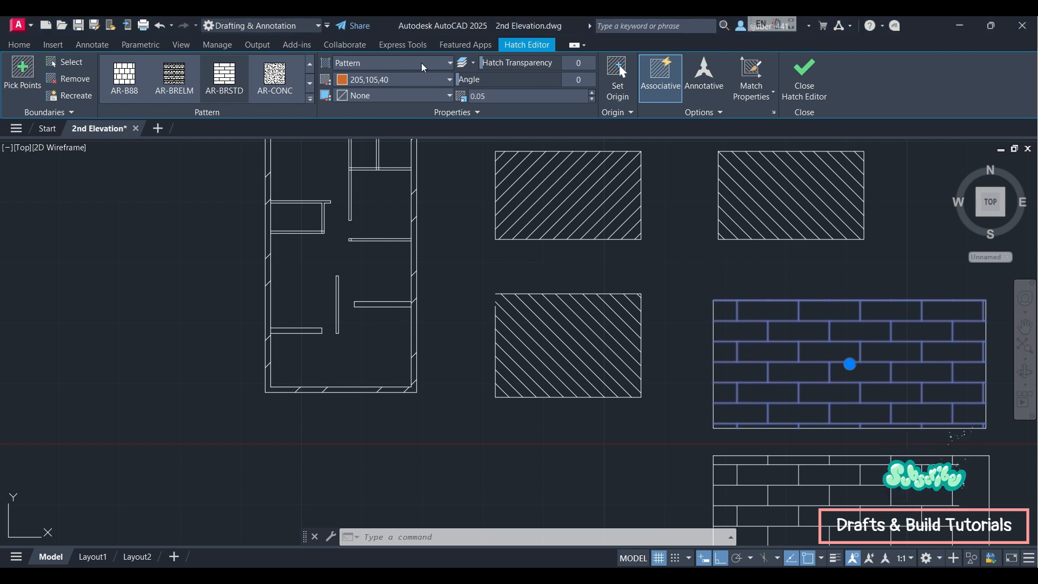
pyautogui.click(447, 63)
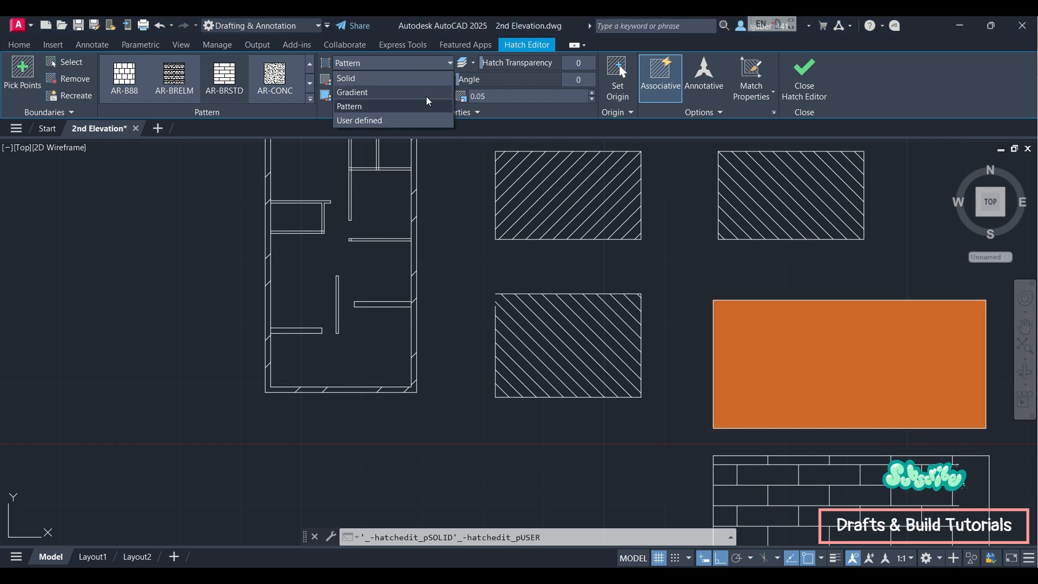
pyautogui.click(824, 316)
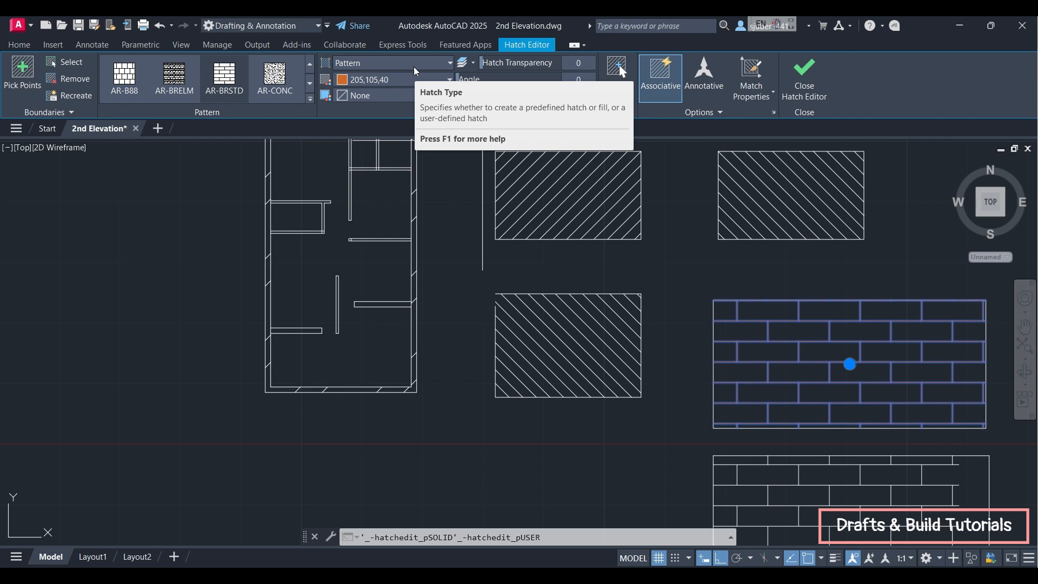
pyautogui.click(388, 97)
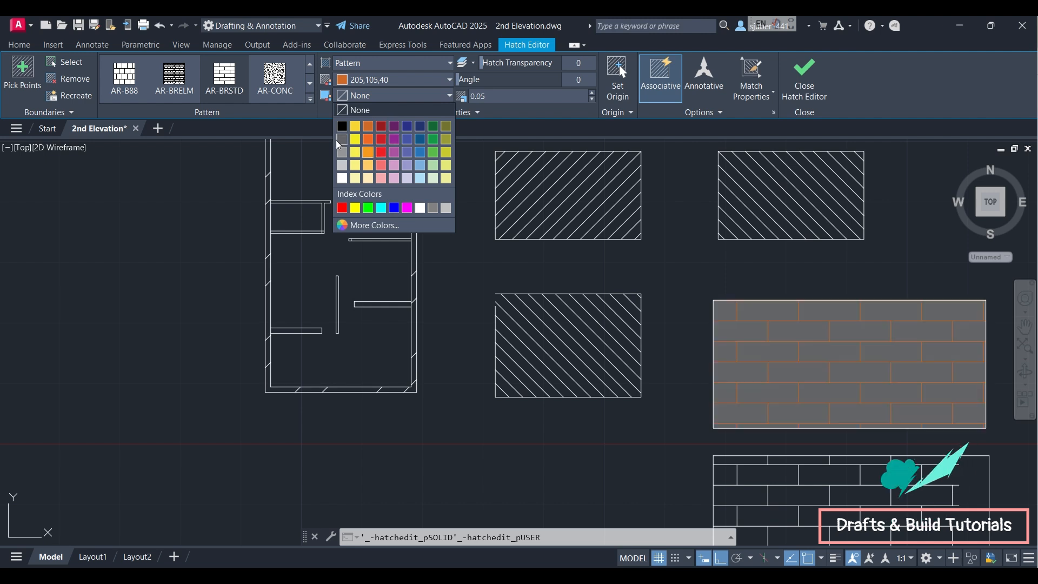
pyautogui.click(365, 112)
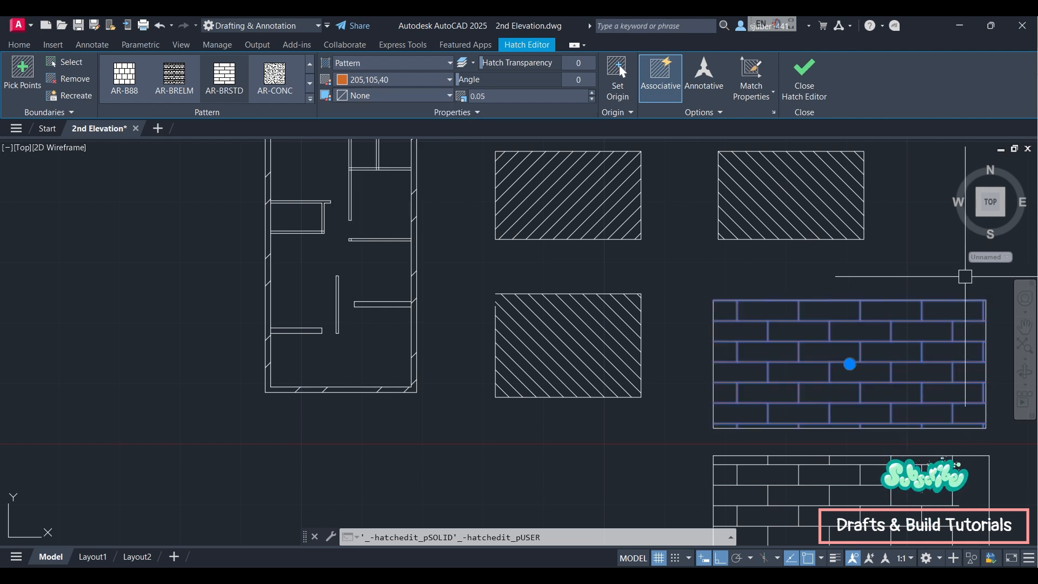
pyautogui.press('Escape')
# Set the hatch color of the upper brick hatch to white 255,255,255.
pyautogui.click(850, 312)
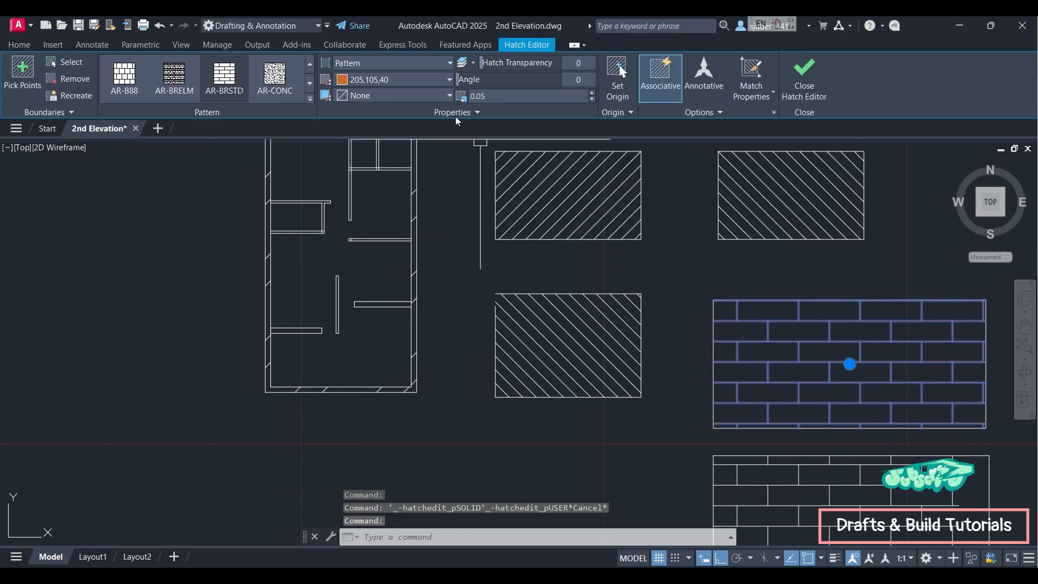
pyautogui.click(434, 97)
pyautogui.click(435, 87)
pyautogui.click(435, 80)
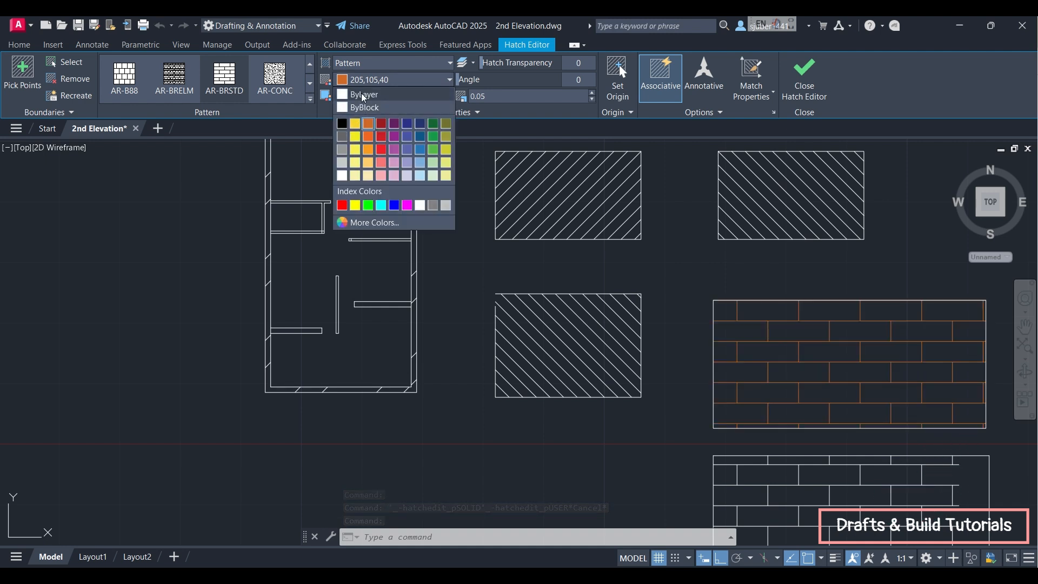
pyautogui.click(343, 178)
pyautogui.press('Escape')
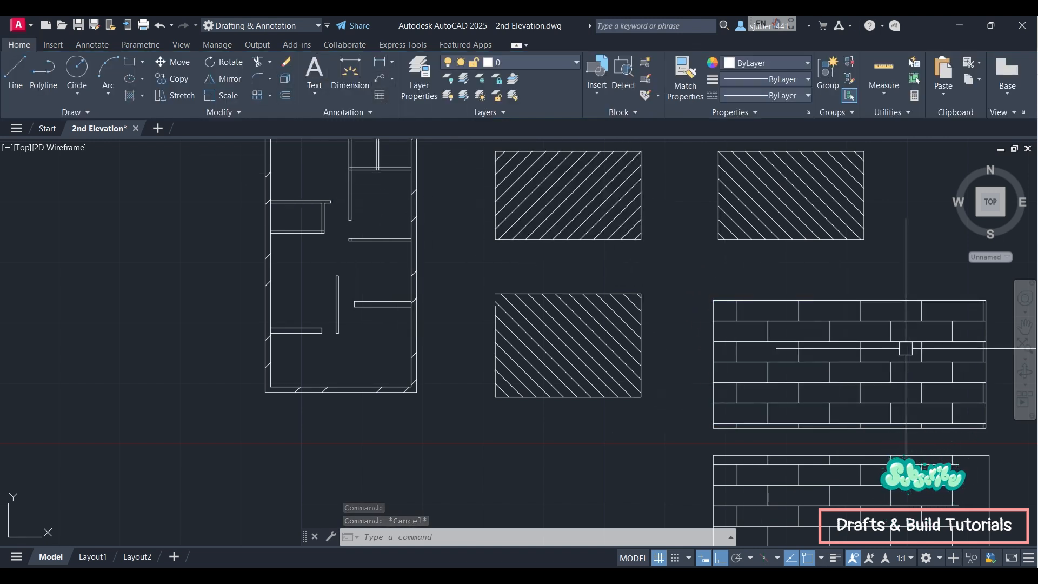
# Set the background color of the upper brick hatch to light purple 152,152,204.
pyautogui.moveTo(883, 334); pyautogui.dragTo(825, 252, button='middle')
pyautogui.click(763, 265)
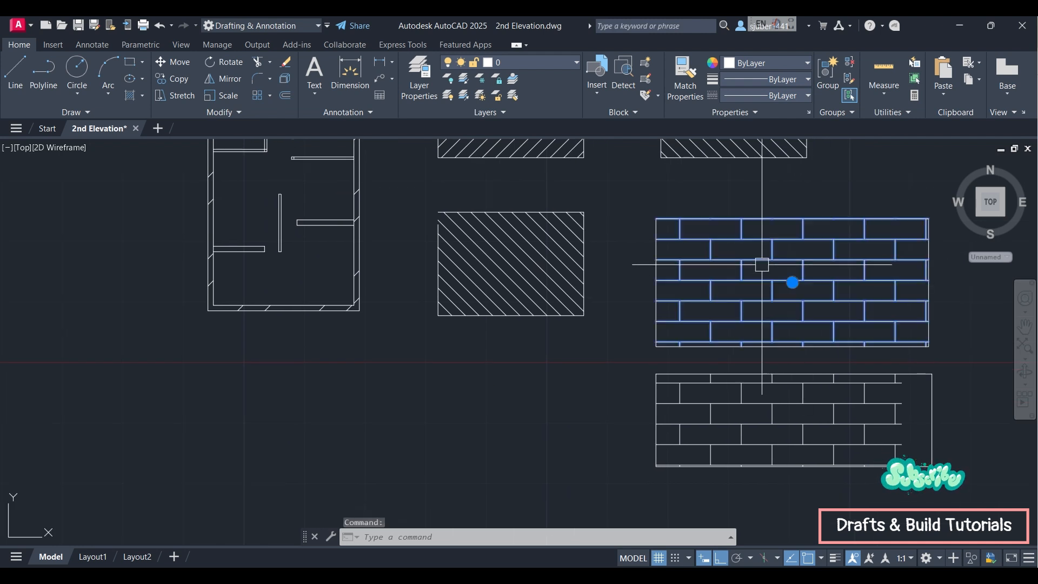
pyautogui.click(394, 95)
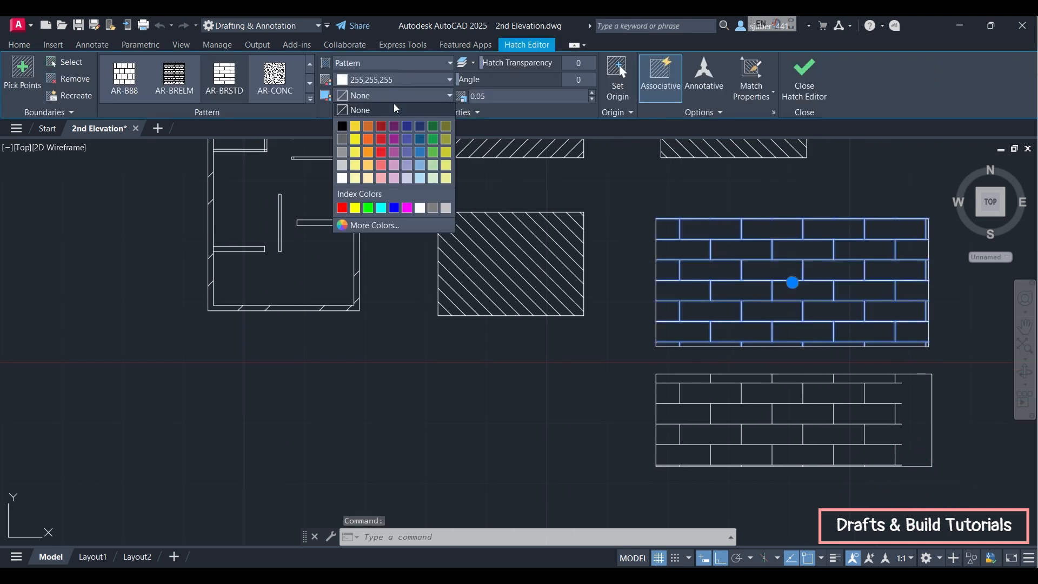
pyautogui.click(407, 165)
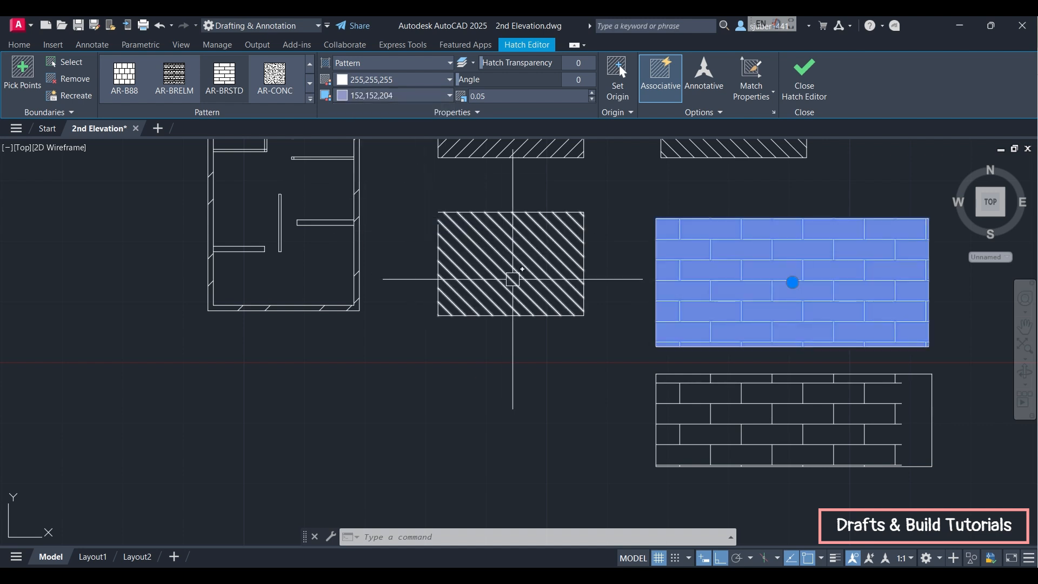
pyautogui.press('Escape')
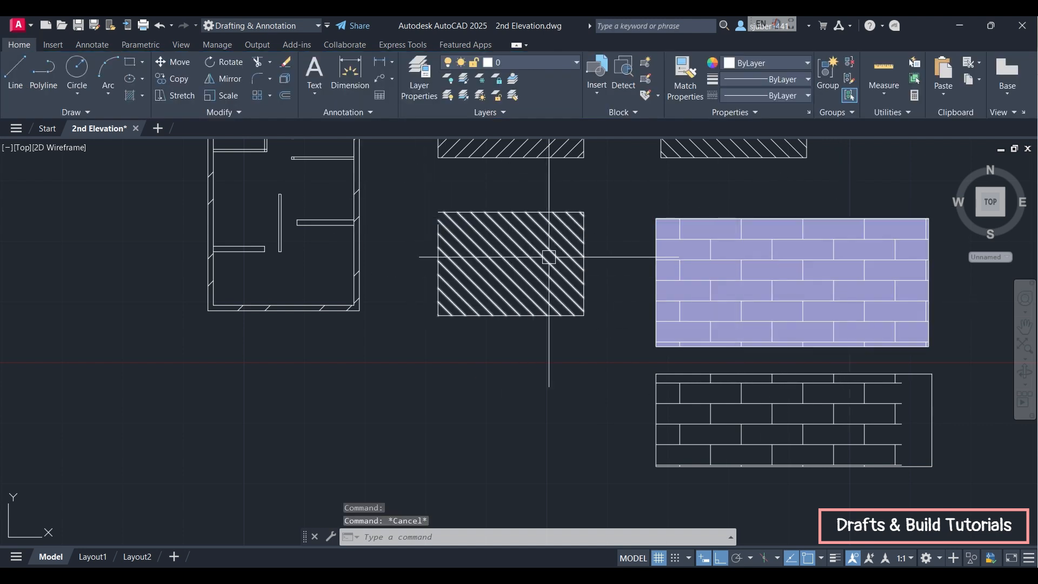
pyautogui.click(130, 95)
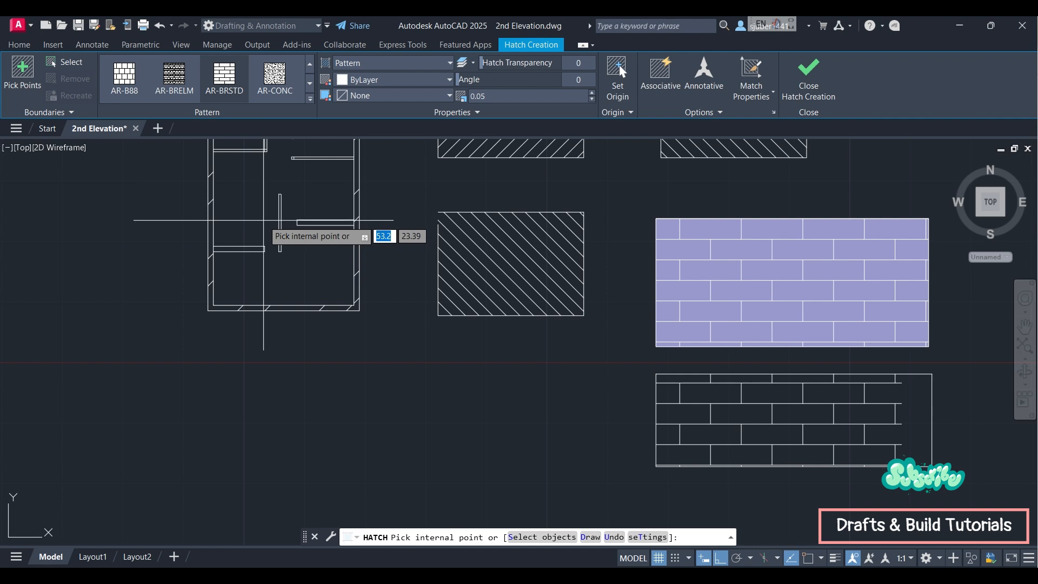
pyautogui.scroll(2, 283, 222)
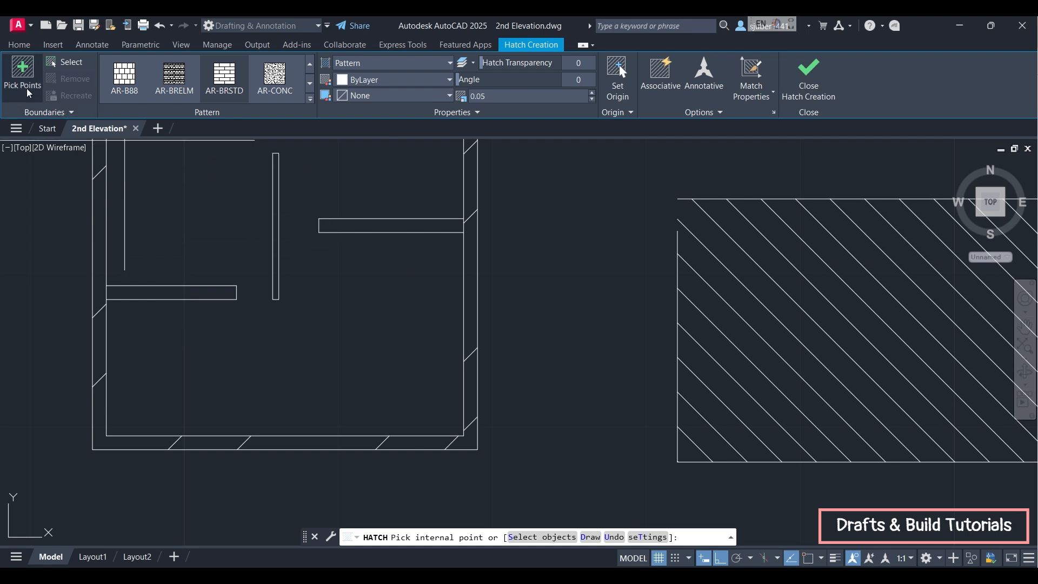
pyautogui.click(60, 62)
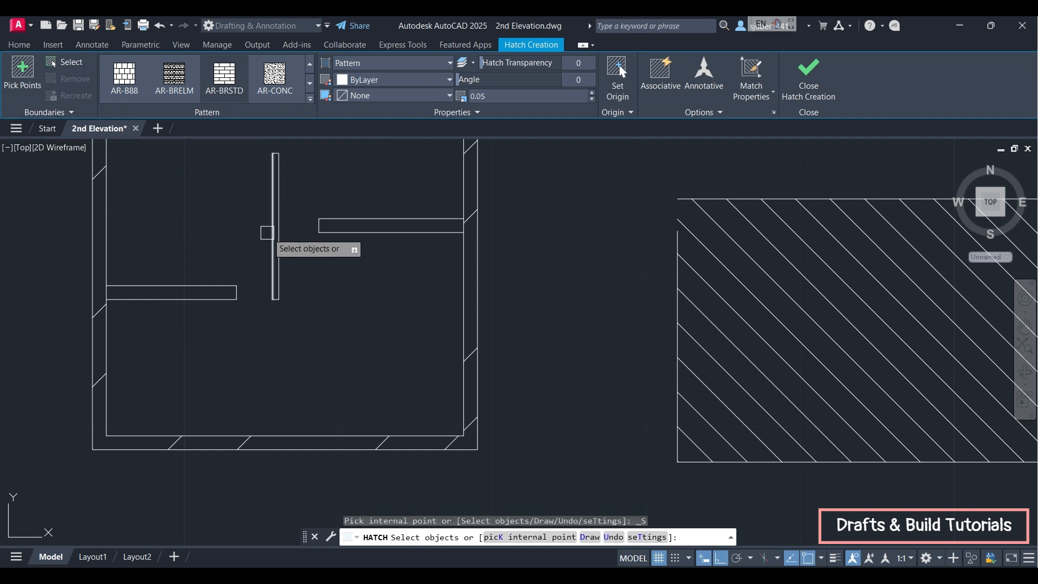
pyautogui.scroll(-6, 353, 266)
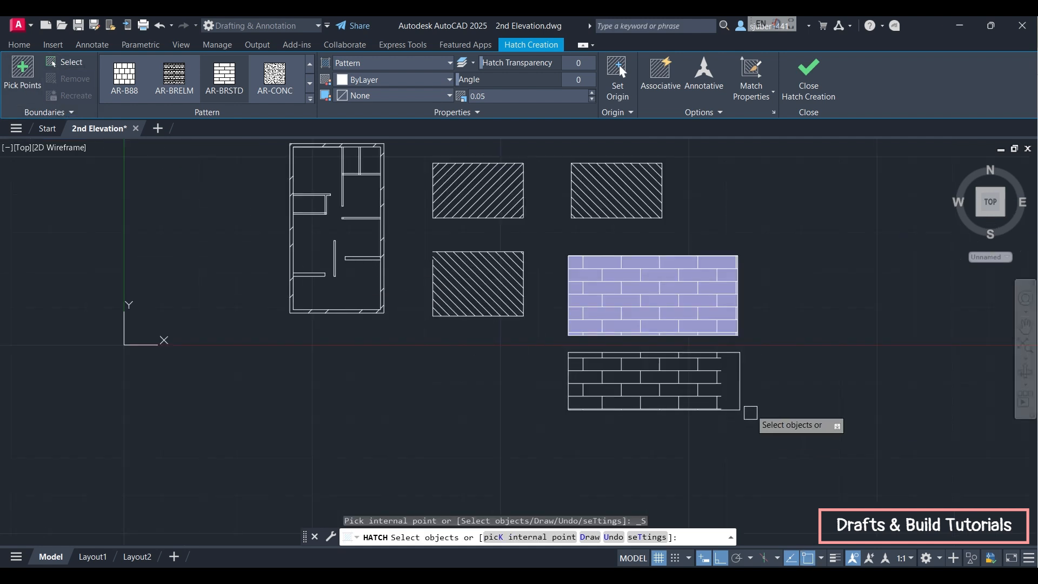
pyautogui.press('Escape')
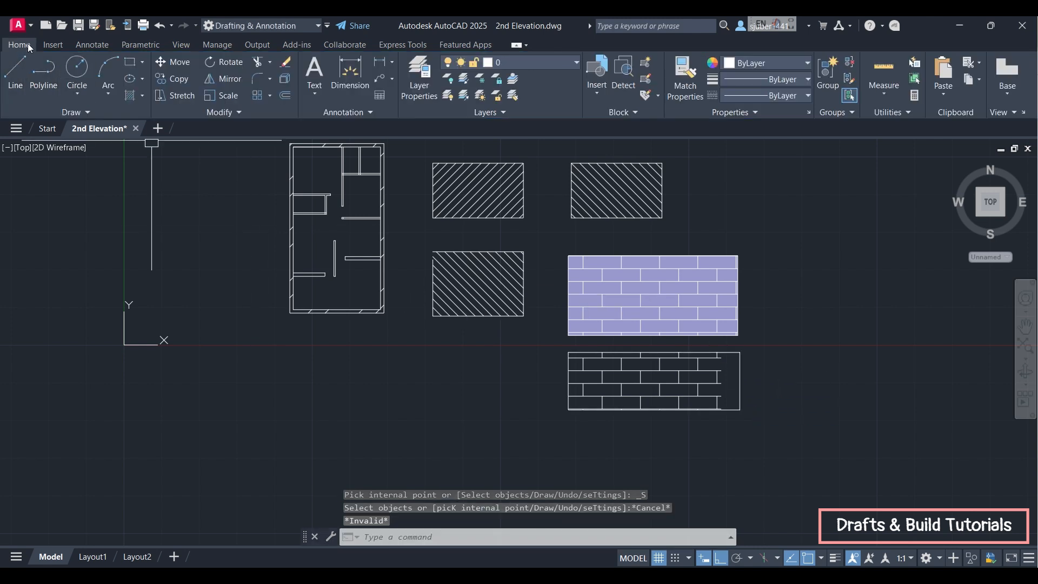
# Draw a circle in the empty area below and to the left of the floor plan.
pyautogui.click(69, 81)
pyautogui.click(97, 111)
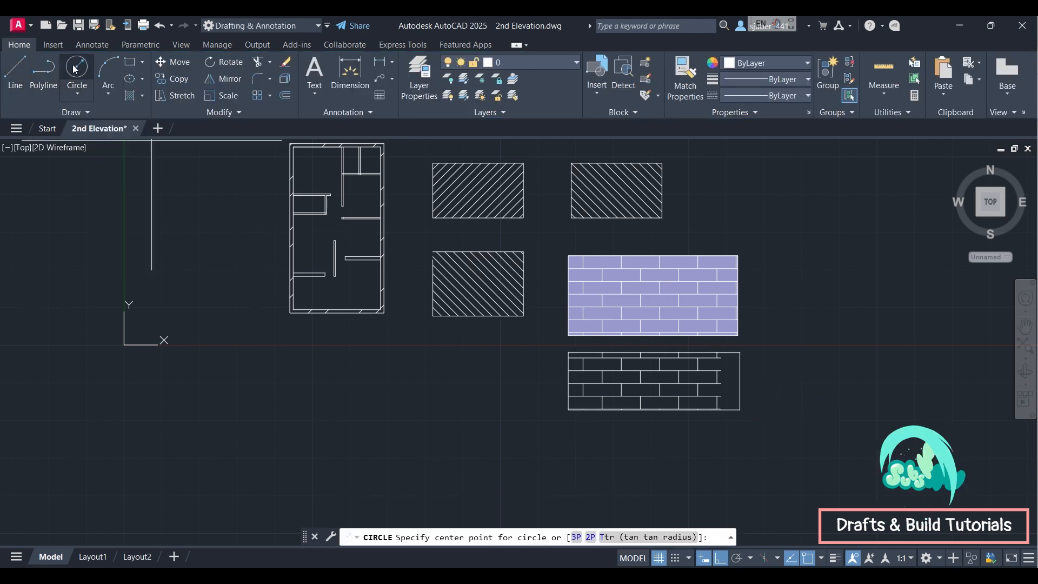
pyautogui.click(216, 433)
pyautogui.click(257, 459)
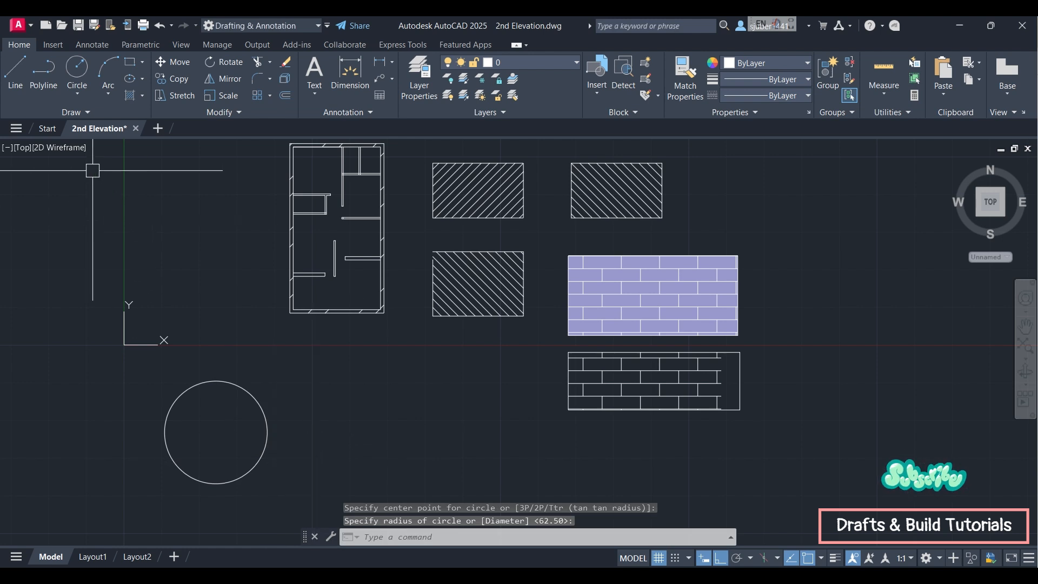
# Hatch the circle below and to the left of the floor plan by selecting the circle itself as the boundary object.
pyautogui.click(130, 96)
pyautogui.click(66, 62)
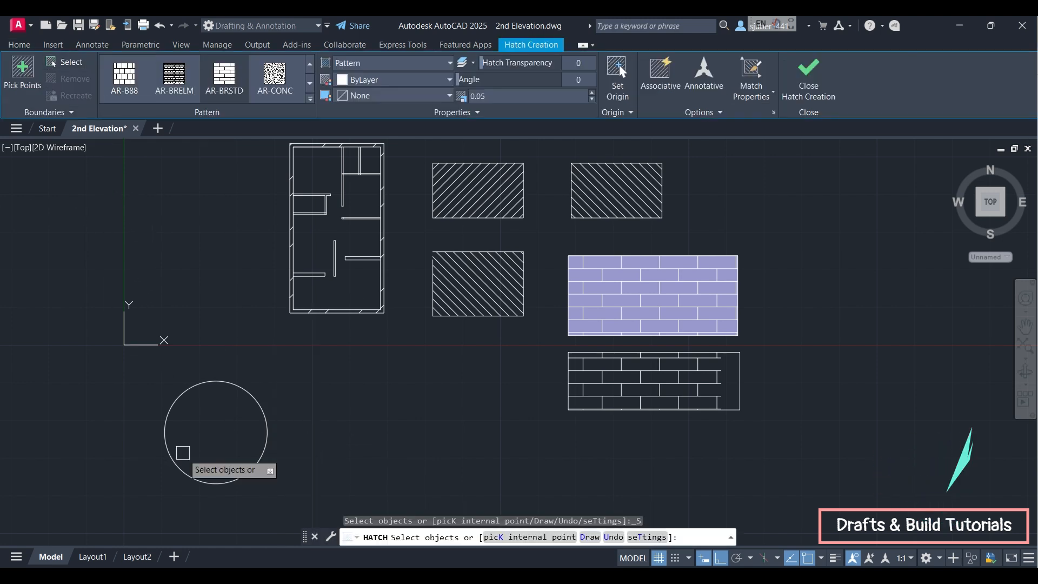
pyautogui.click(258, 415)
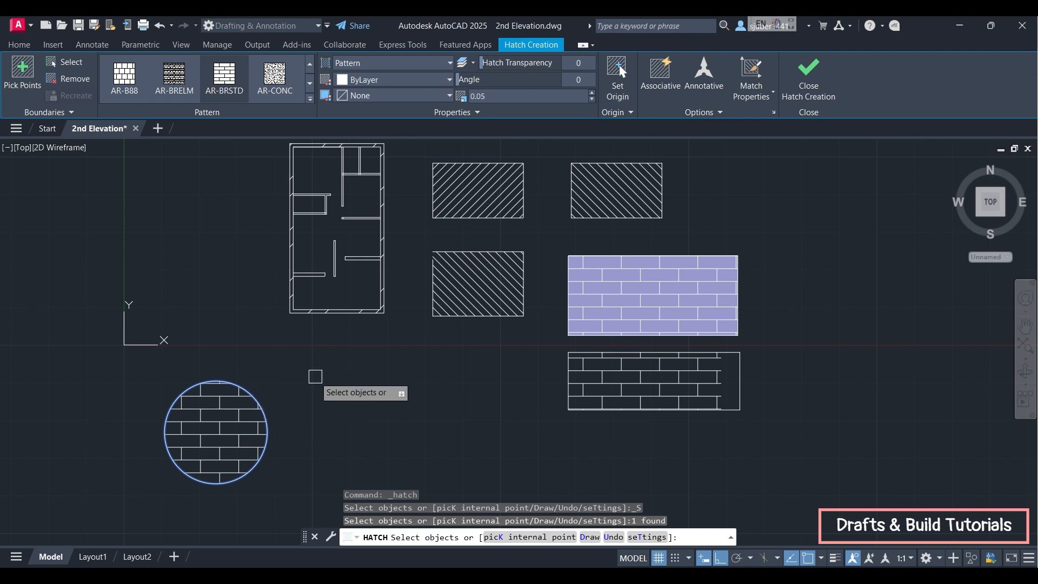
# Remove the circle from the hatch boundaries and close the hatch creation.
pyautogui.click(68, 78)
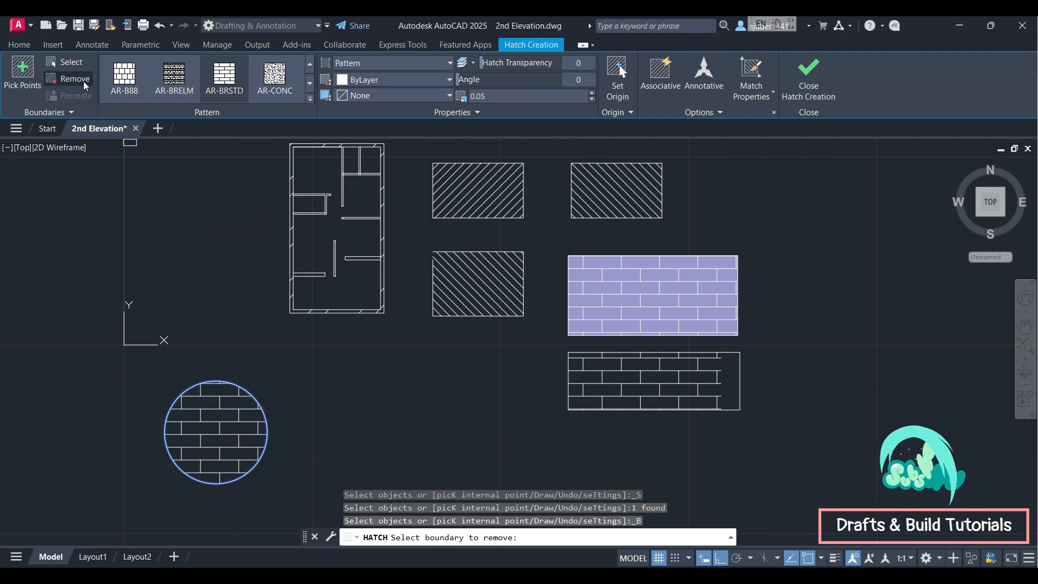
pyautogui.click(259, 405)
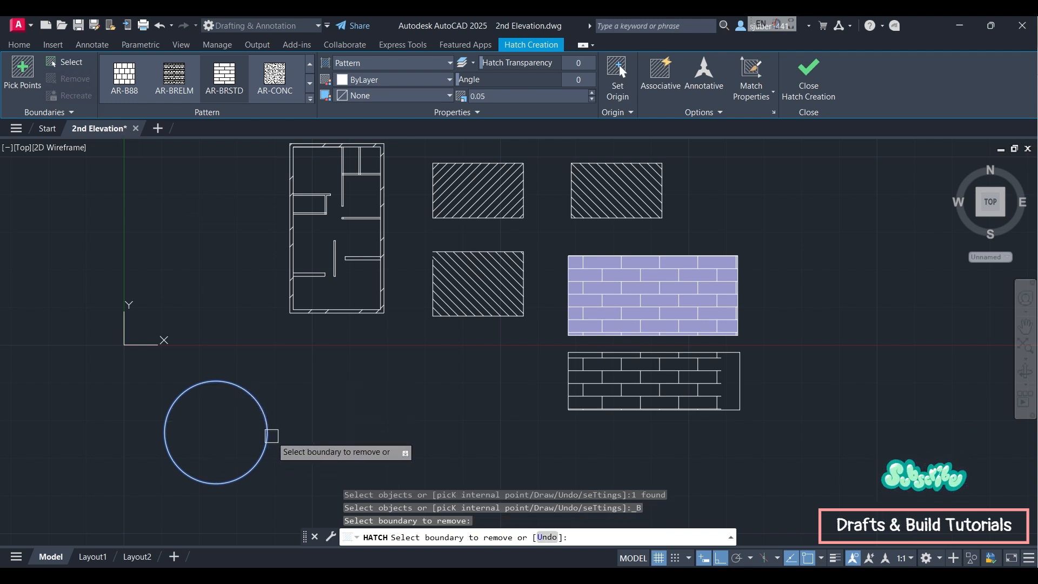
pyautogui.click(808, 81)
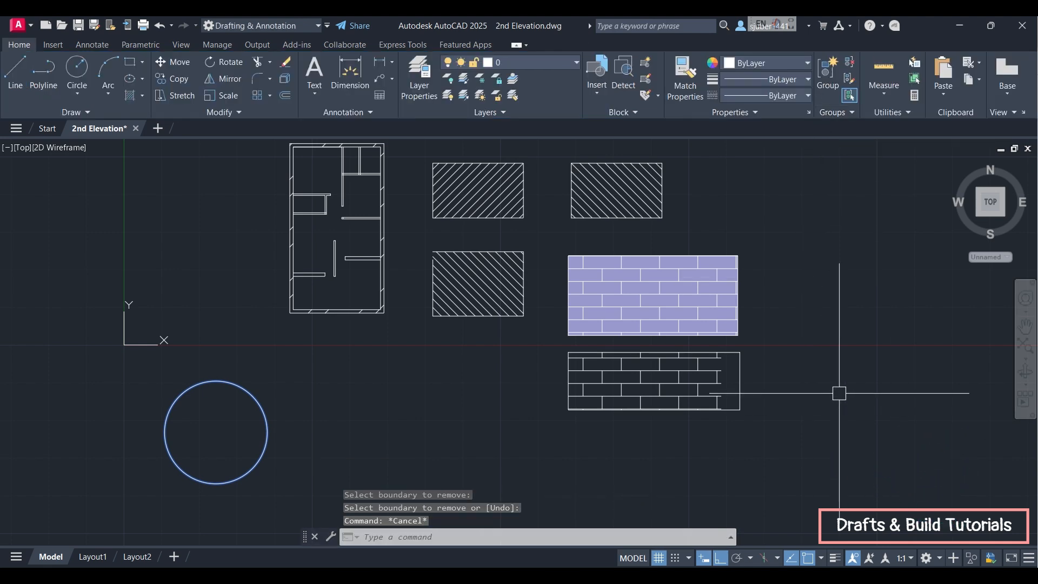
pyautogui.scroll(-2, 730, 367)
pyautogui.moveTo(746, 352); pyautogui.dragTo(617, 352, button='middle')
pyautogui.scroll(8, 373, 335)
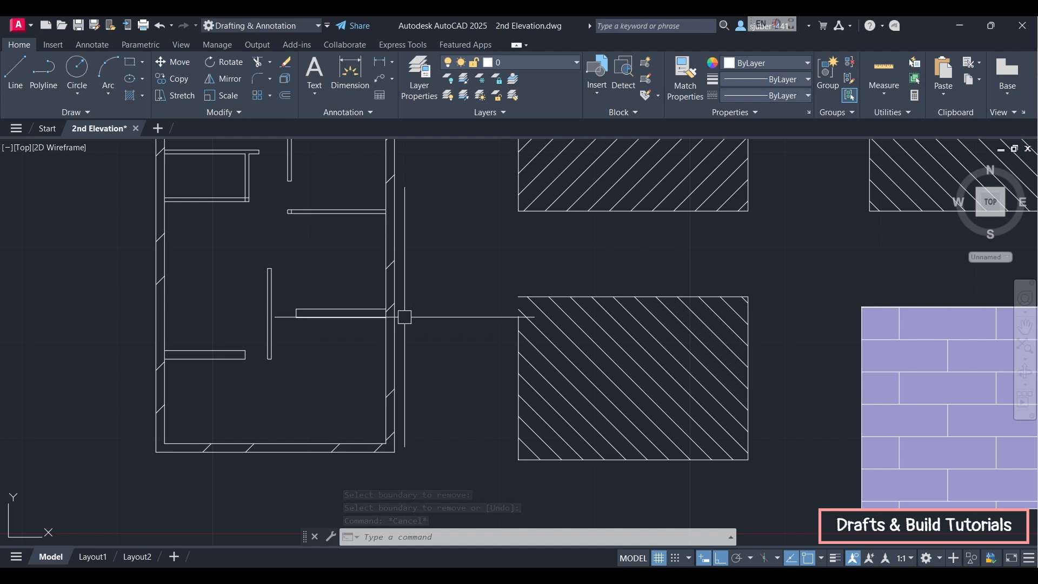
pyautogui.moveTo(438, 205); pyautogui.dragTo(451, 301, button='middle')
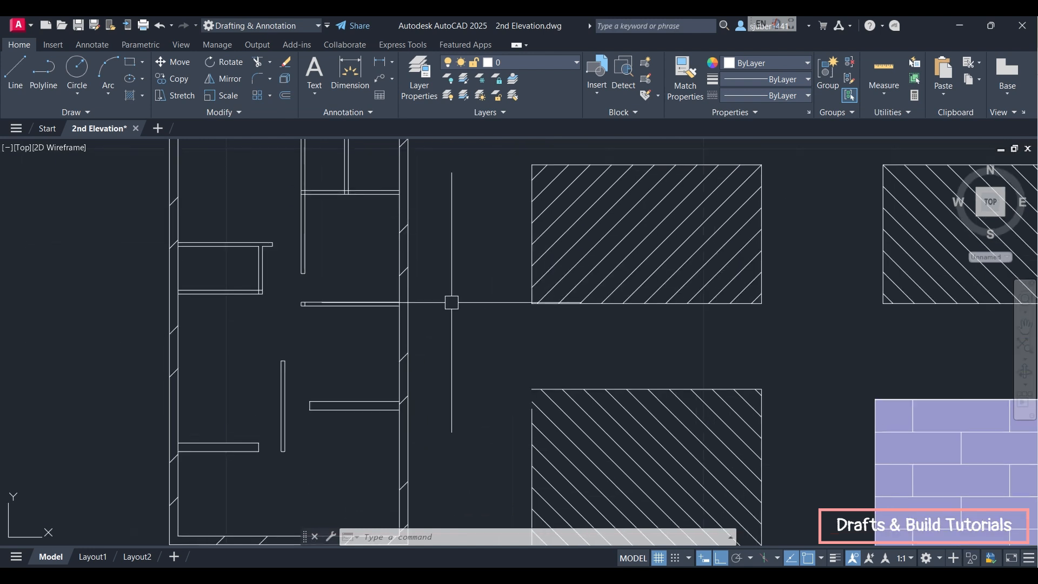
pyautogui.scroll(-2, 451, 303)
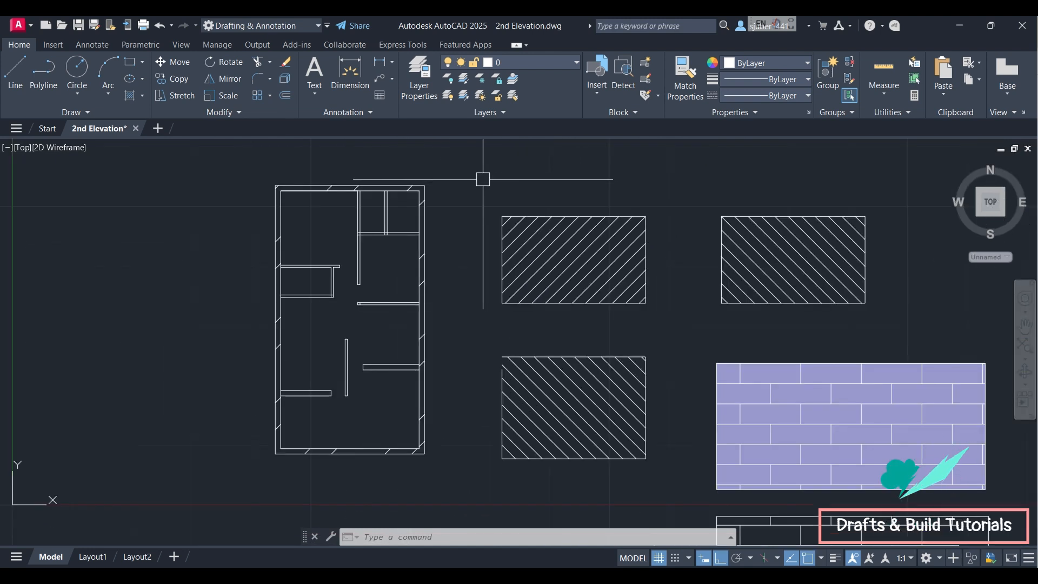